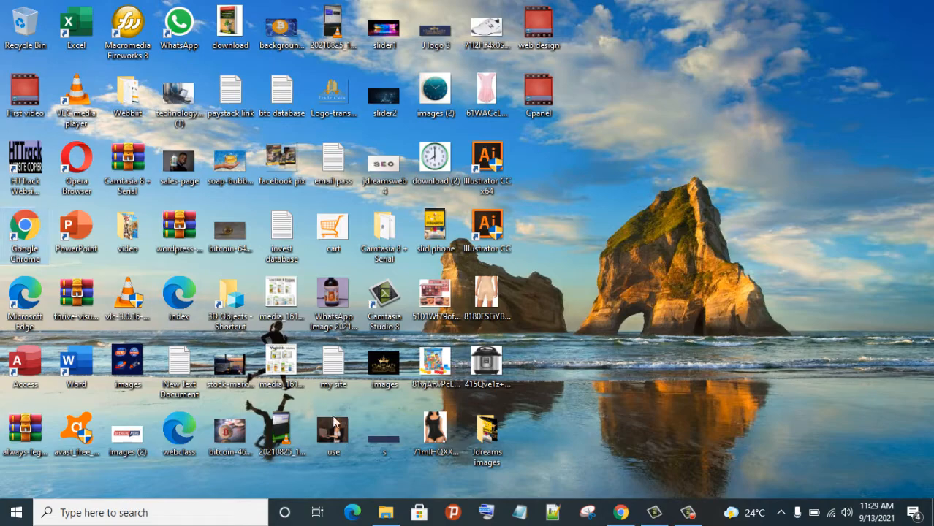
# Bring Chrome forward and go to qservers.net in a new tab
pyautogui.click(620, 513)
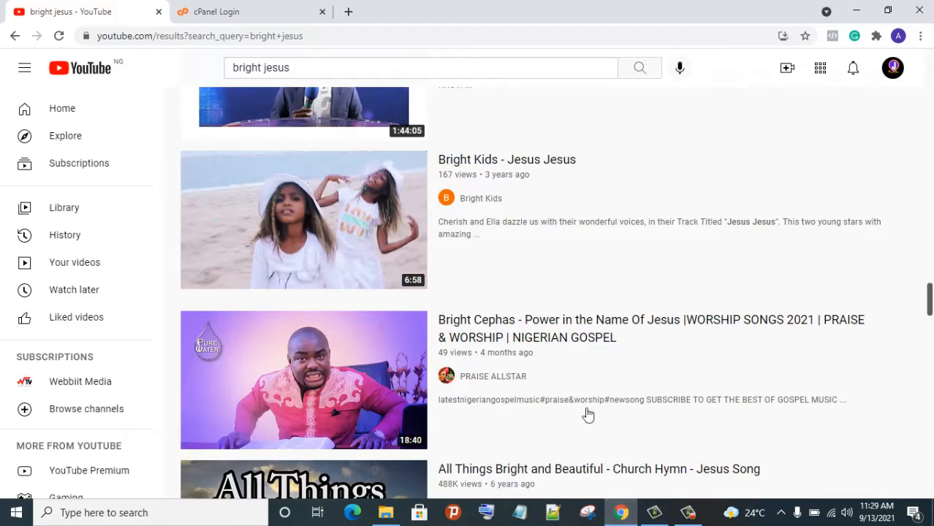
pyautogui.click(349, 11)
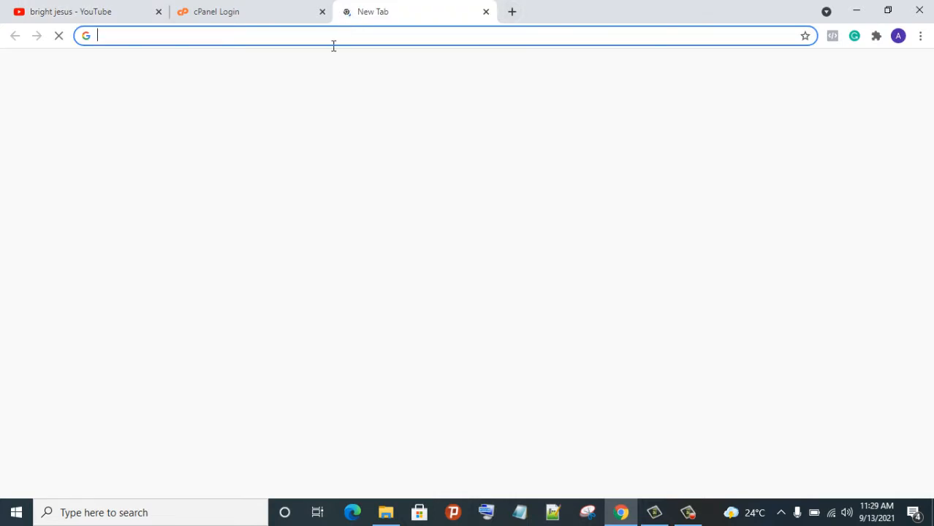
pyautogui.click(332, 44)
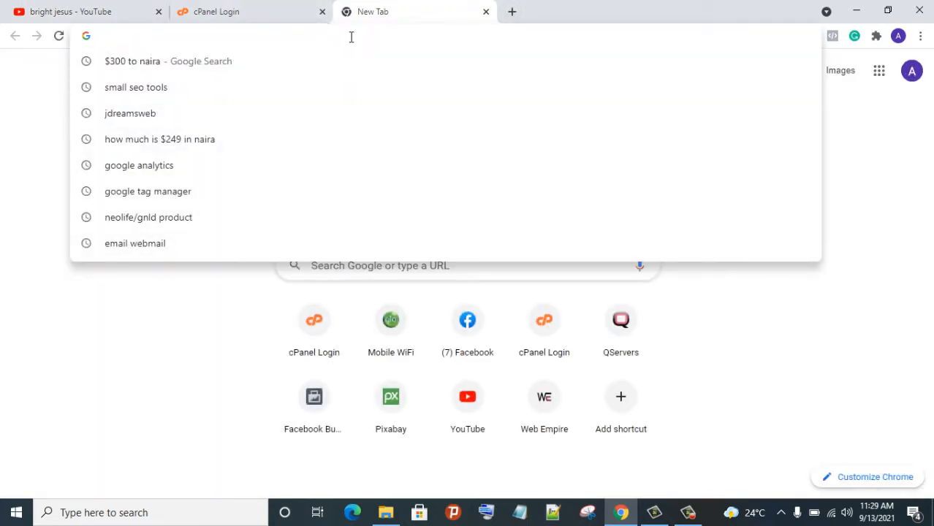
pyautogui.write('Q')
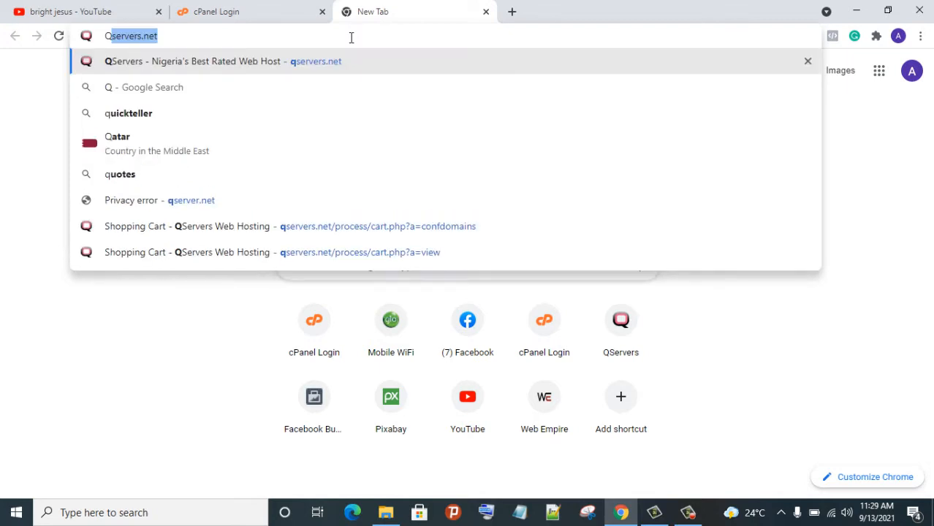
pyautogui.press('Return')
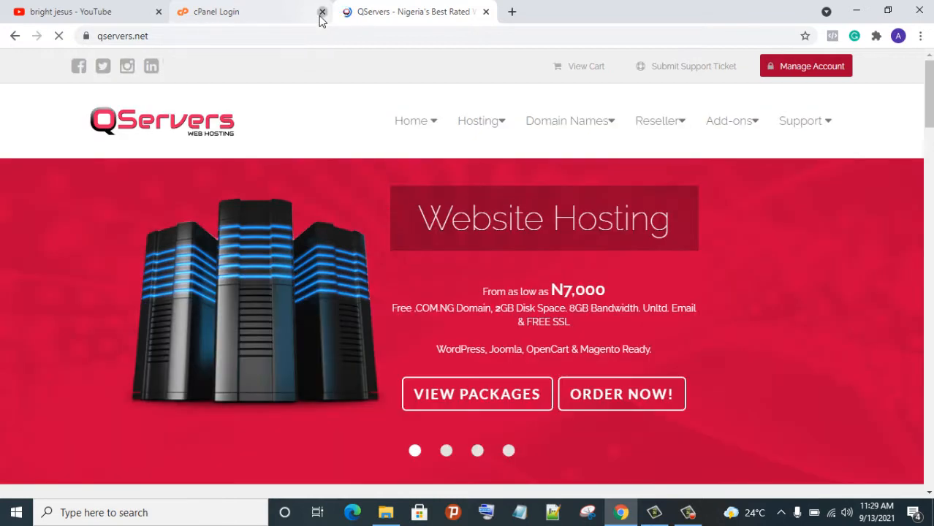
# Close the cPanel Login tab and scroll to the QServers Domain Search box
pyautogui.click(322, 12)
pyautogui.scroll(-3, 421, 175)
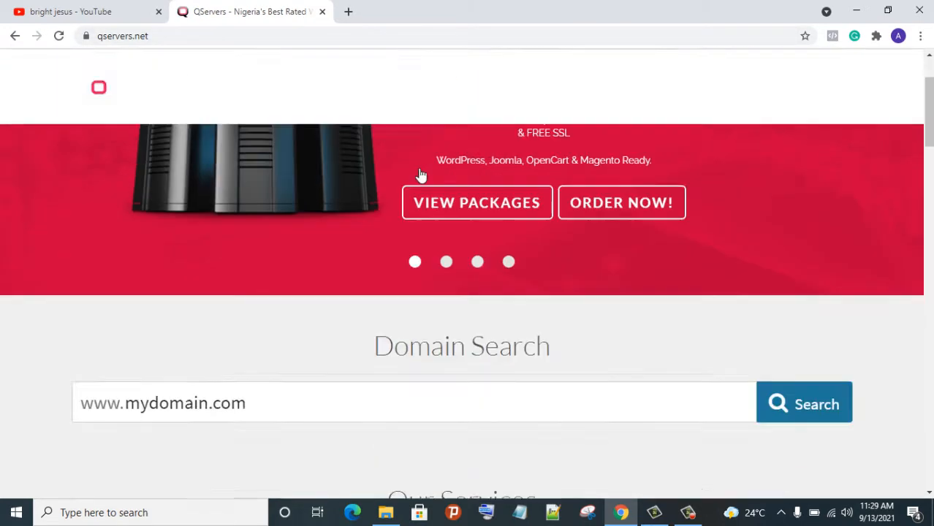
pyautogui.scroll(-2, 415, 177)
pyautogui.click(322, 244)
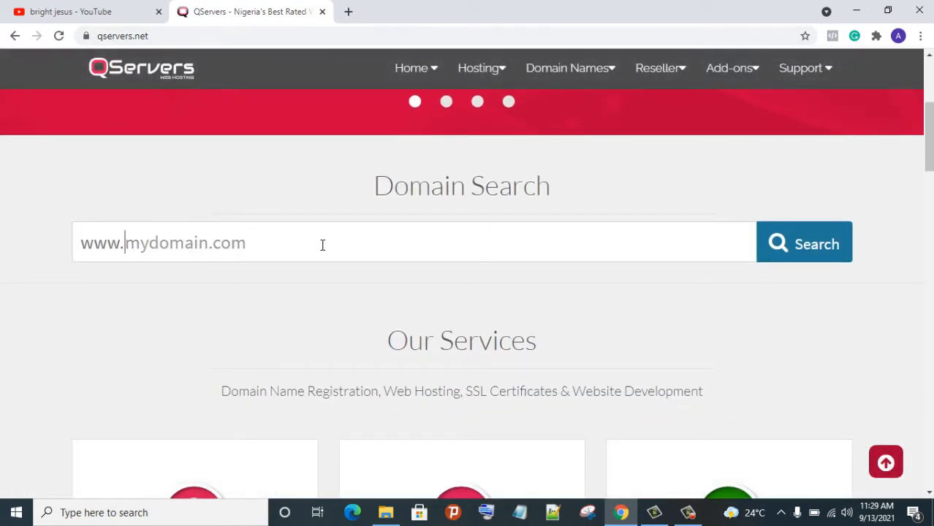
pyautogui.scroll(-1, 303, 220)
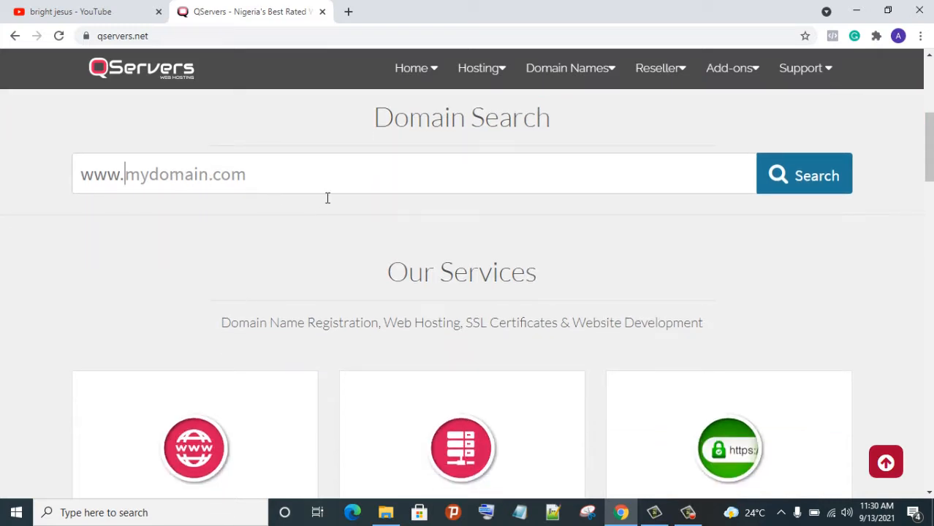
# Type jdreamwebss.com.ng into the Domain Search field, fixing a typo
pyautogui.click(222, 175)
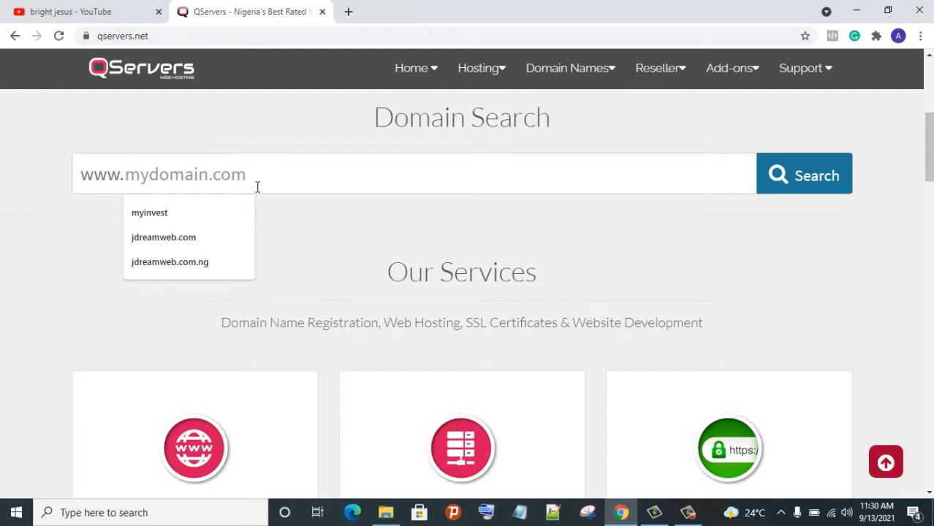
pyautogui.write('j')
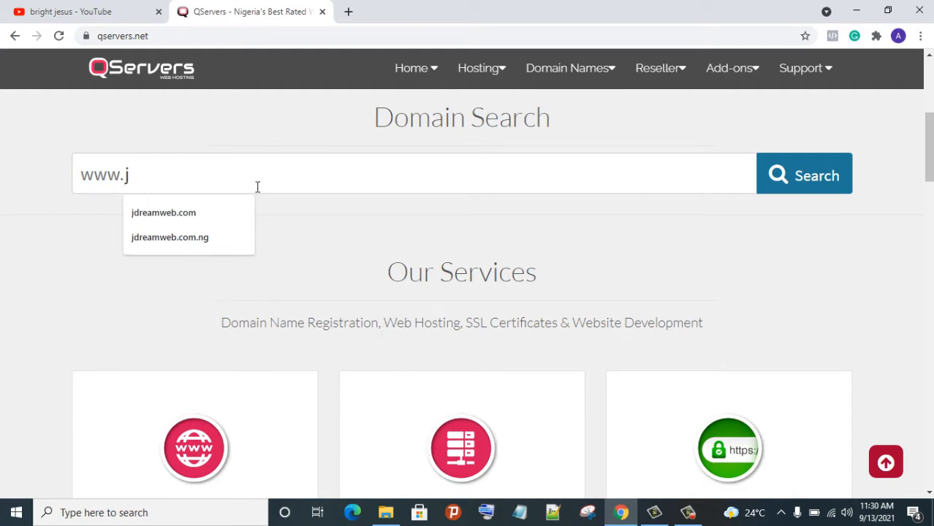
pyautogui.write('dream')
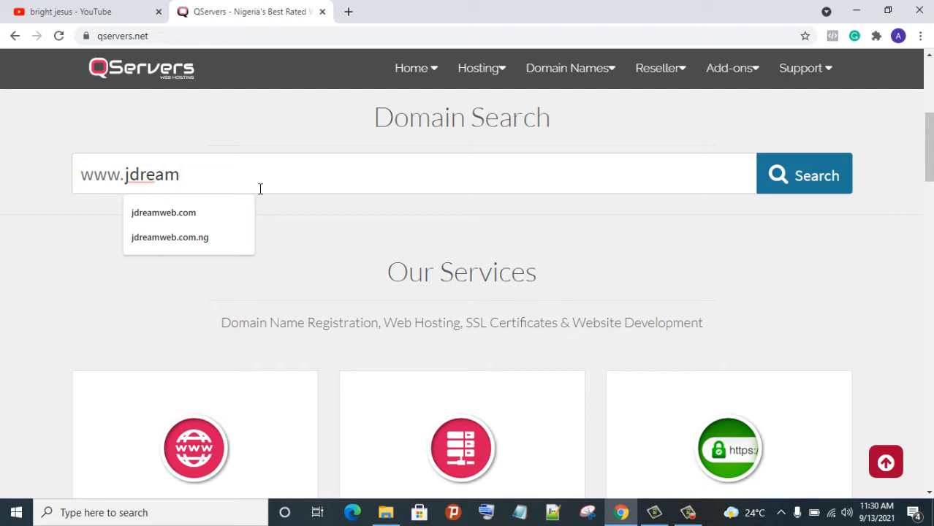
pyautogui.write('e')
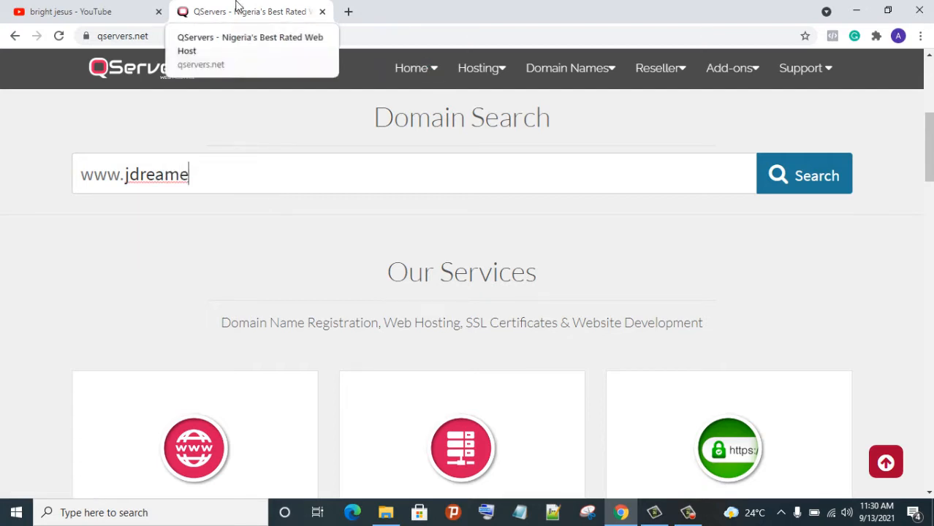
pyautogui.press('BackSpace')
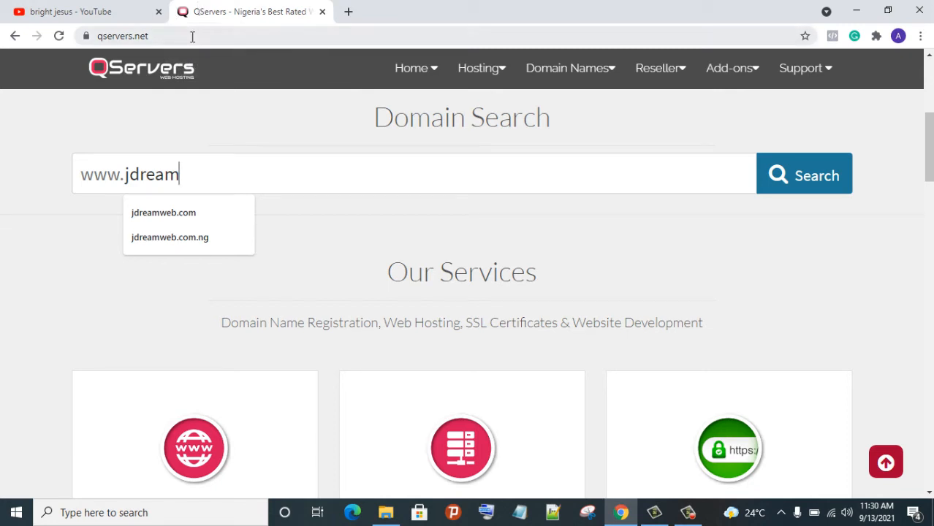
pyautogui.write('webss')
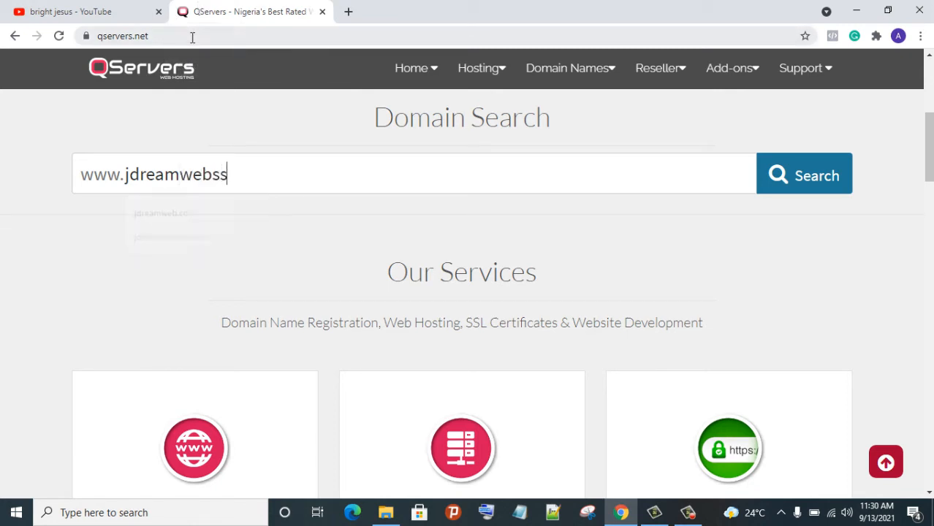
pyautogui.write('.com')
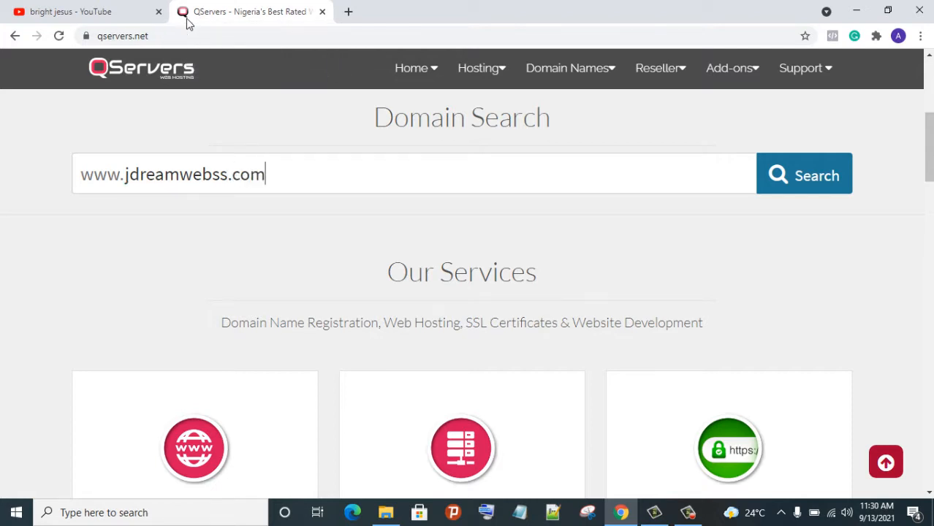
pyautogui.write('.ng')
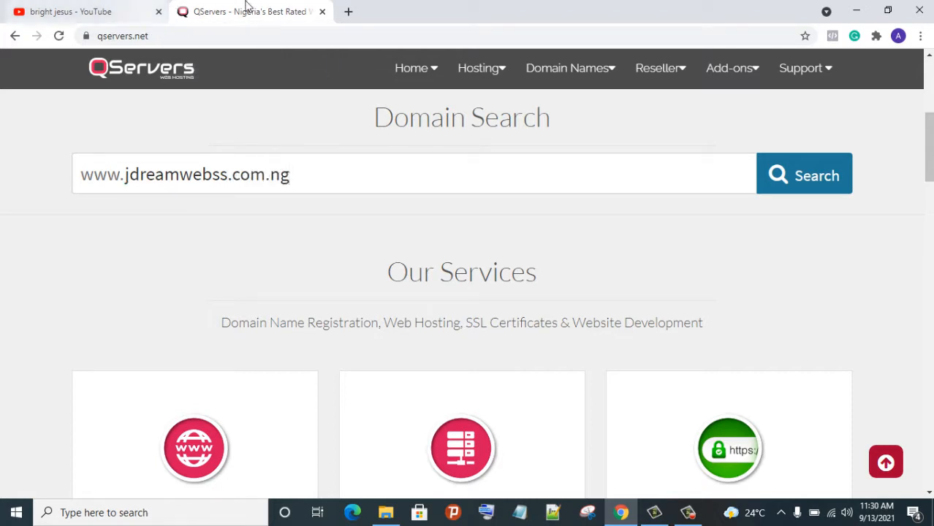
# Search jdreamwebss.com.ng, confirm it's available at N1,000 for 1 year, and continue to configuration
pyautogui.click(804, 186)
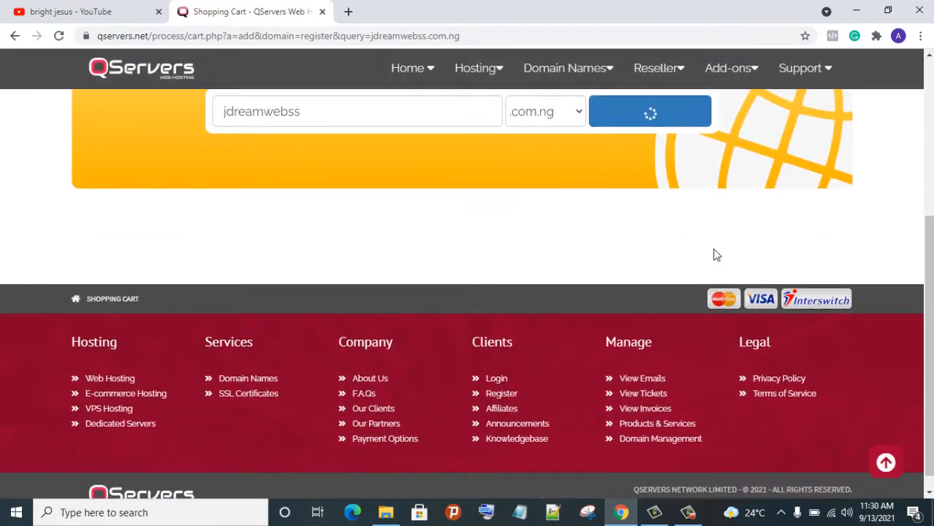
pyautogui.scroll(-1, 717, 253)
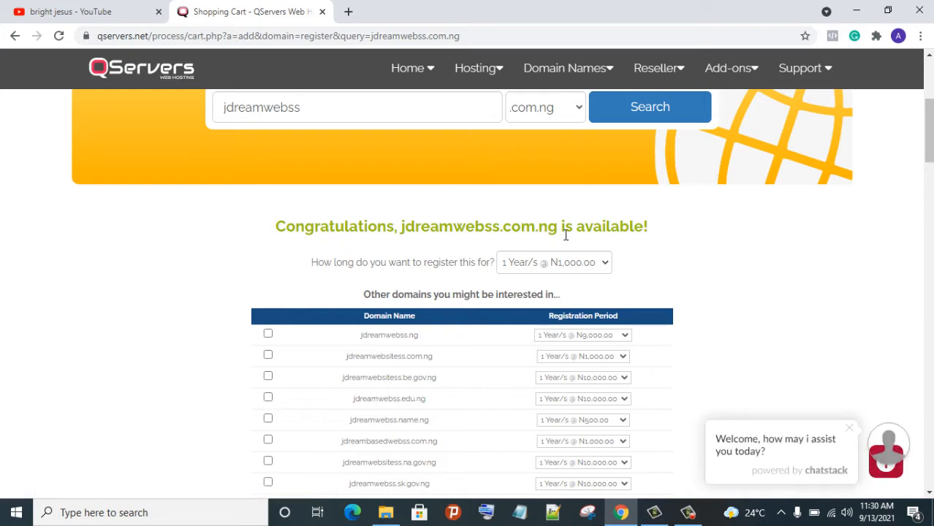
pyautogui.scroll(-1, 663, 258)
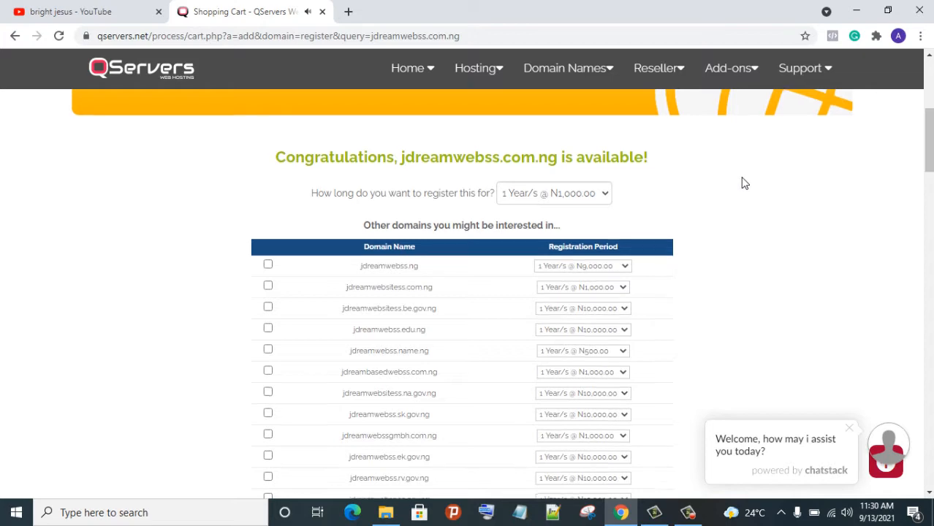
pyautogui.scroll(-20, 742, 183)
pyautogui.scroll(-6, 727, 223)
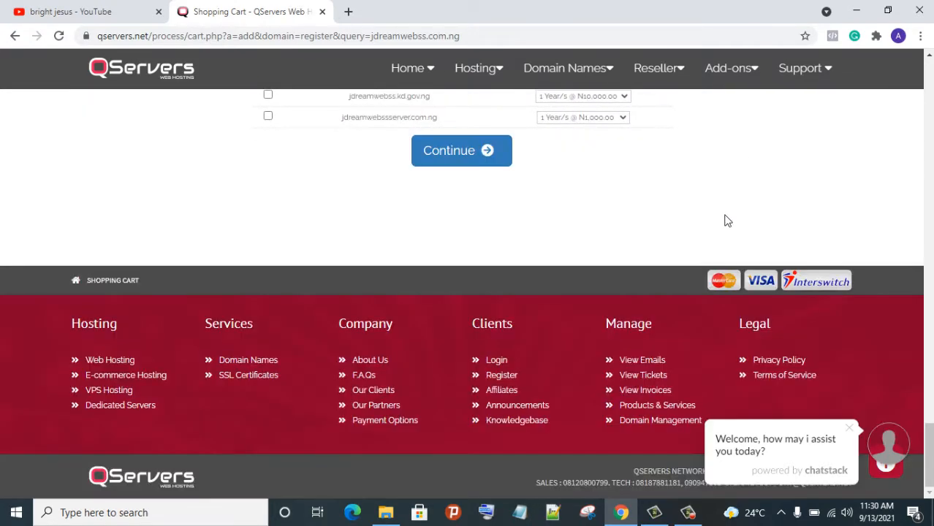
pyautogui.click(459, 150)
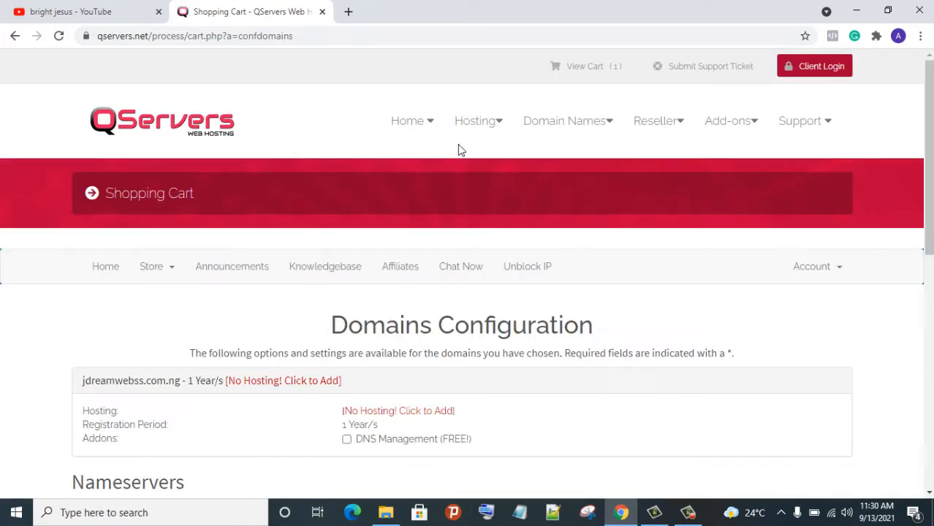
pyautogui.scroll(-3, 298, 307)
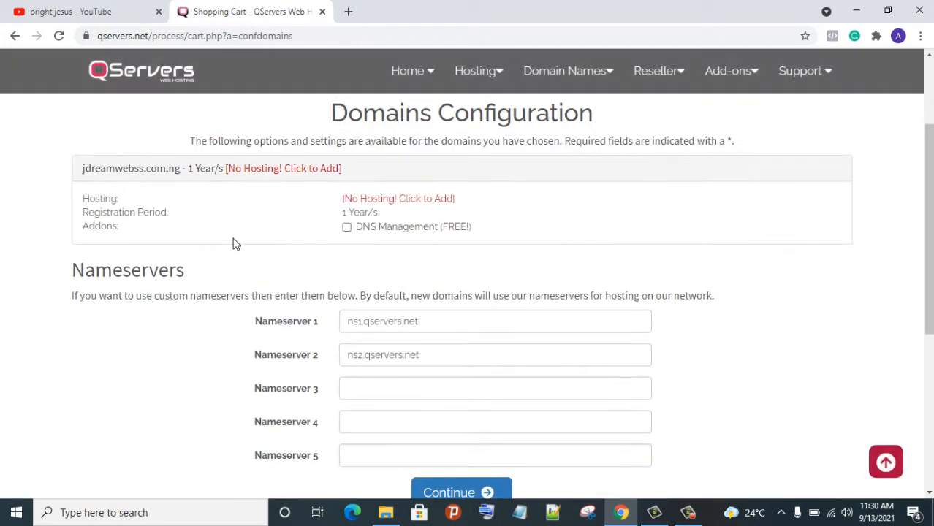
# Order Starter Pack hosting for jdreamwebss.com.ng, the domain already in the cart
pyautogui.click(314, 168)
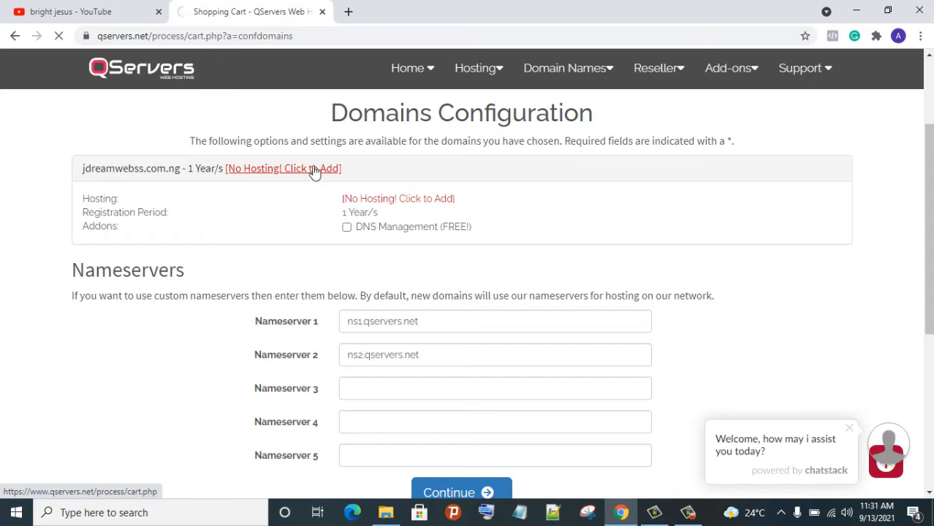
pyautogui.scroll(-5, 315, 269)
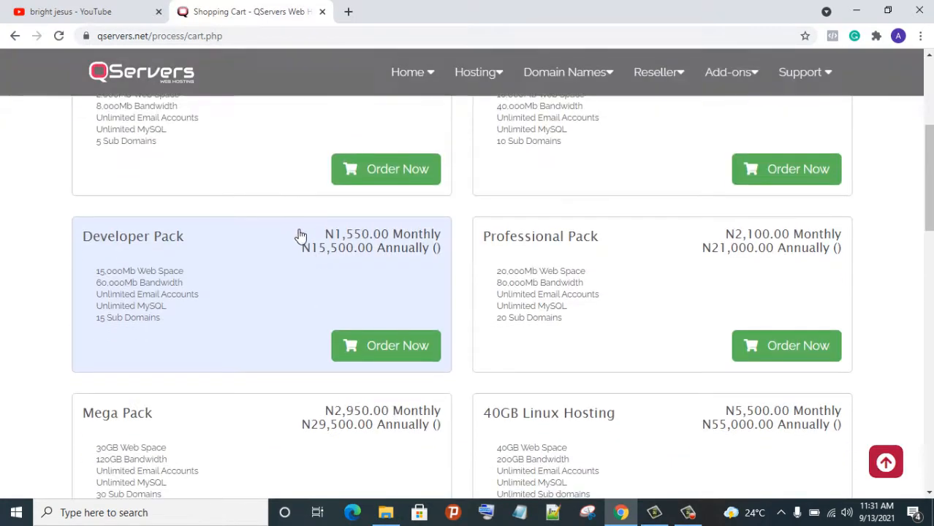
pyautogui.scroll(2, 342, 172)
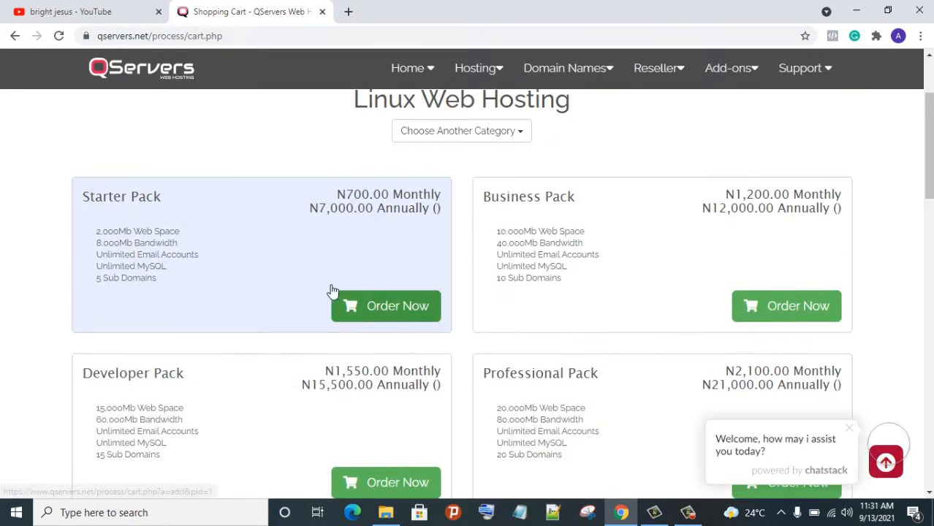
pyautogui.click(379, 301)
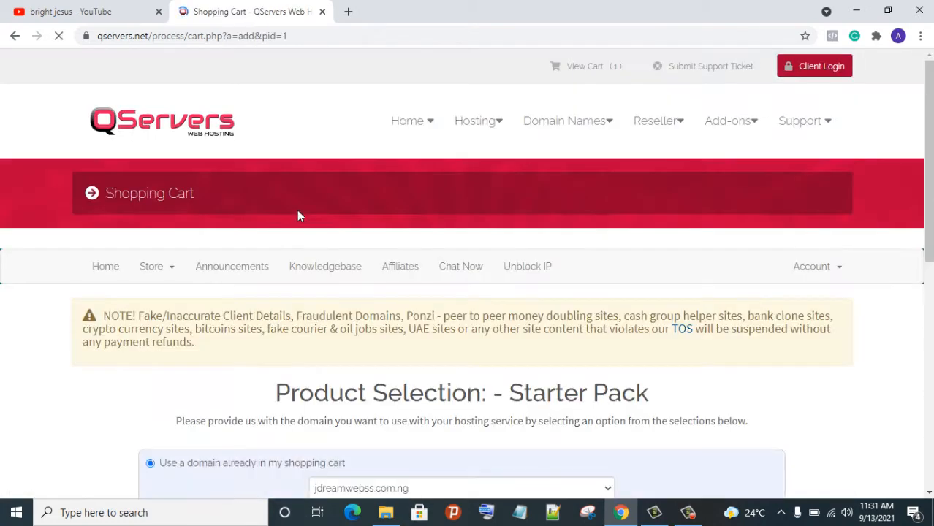
pyautogui.scroll(-5, 307, 269)
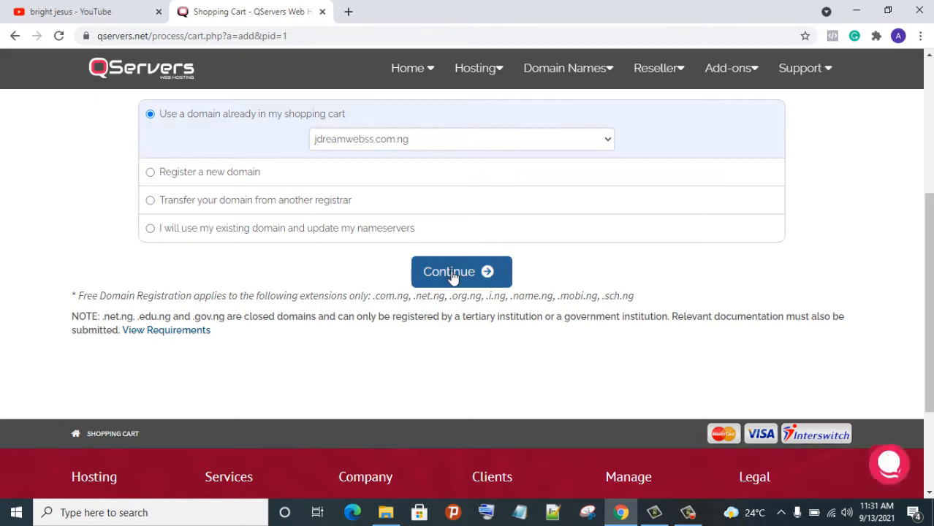
pyautogui.click(452, 274)
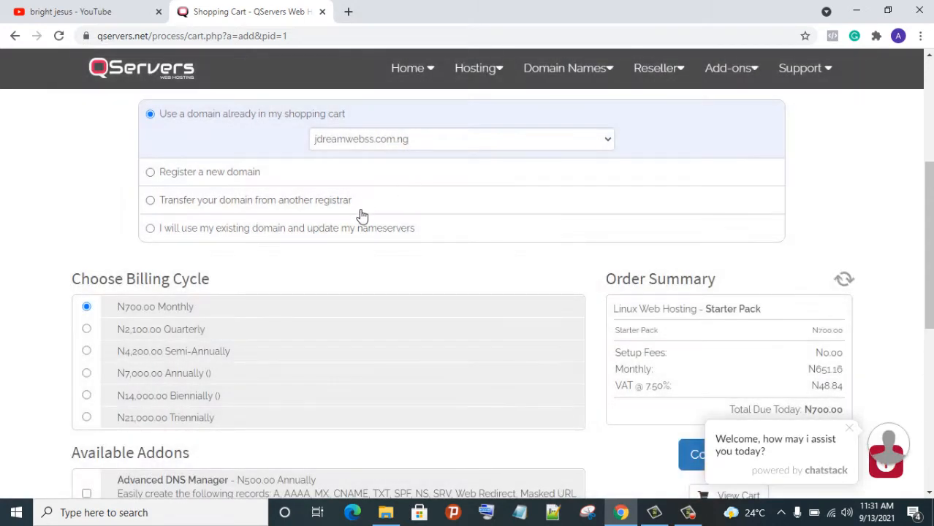
# Keep the N700.00 monthly billing cycle and continue to Domains Configuration
pyautogui.scroll(-2, 358, 246)
pyautogui.scroll(1, 352, 242)
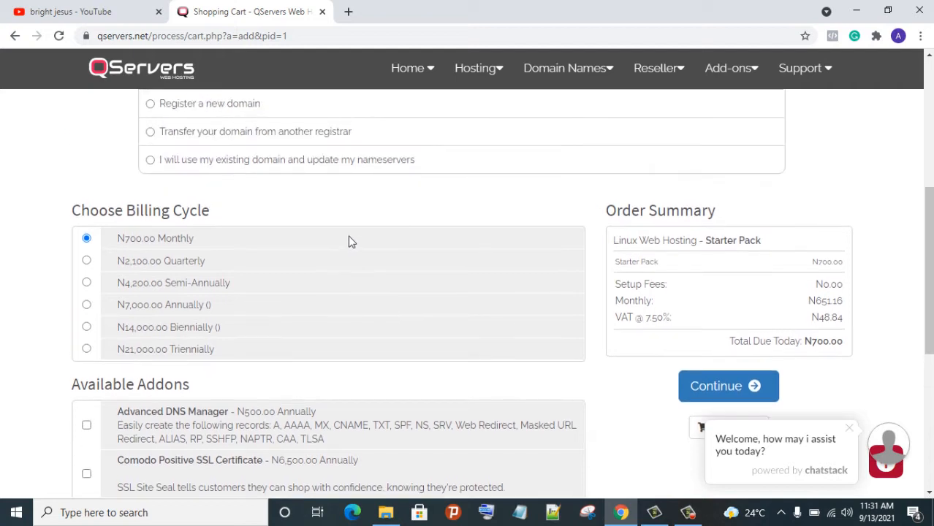
pyautogui.scroll(-1, 307, 247)
pyautogui.scroll(-1, 300, 247)
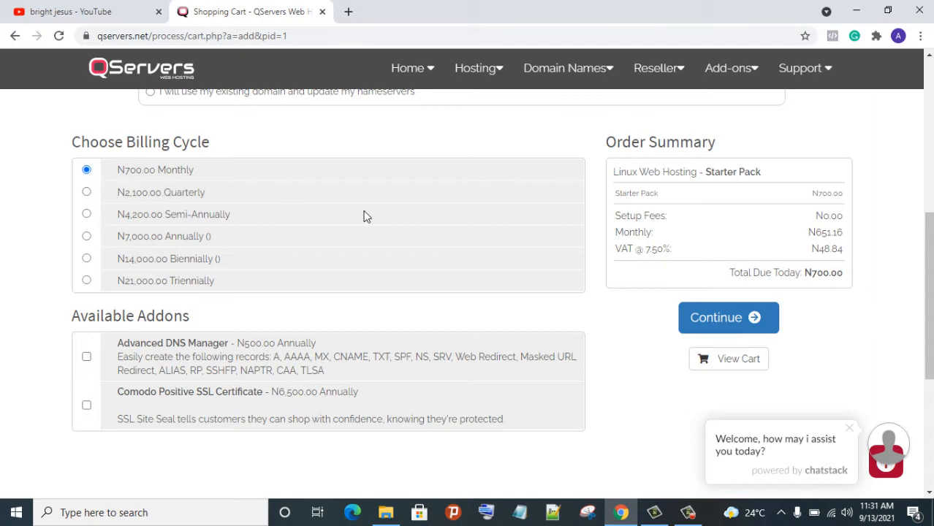
pyautogui.click(751, 320)
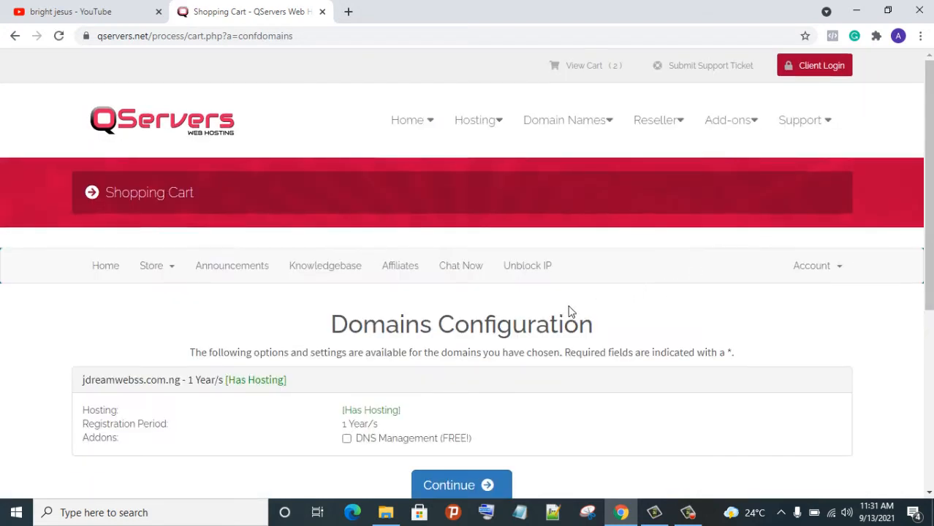
pyautogui.scroll(-3, 571, 312)
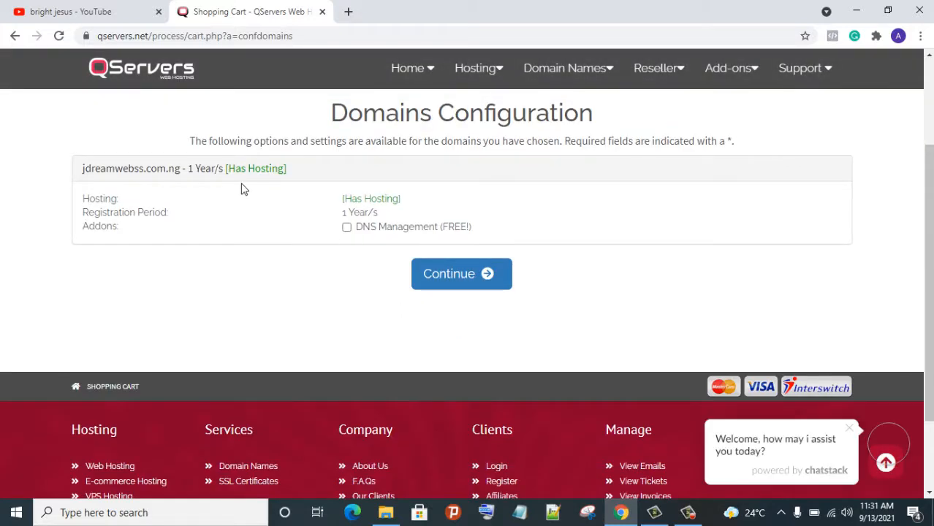
# Proceed to checkout review and begin the new-customer name fields
pyautogui.click(459, 277)
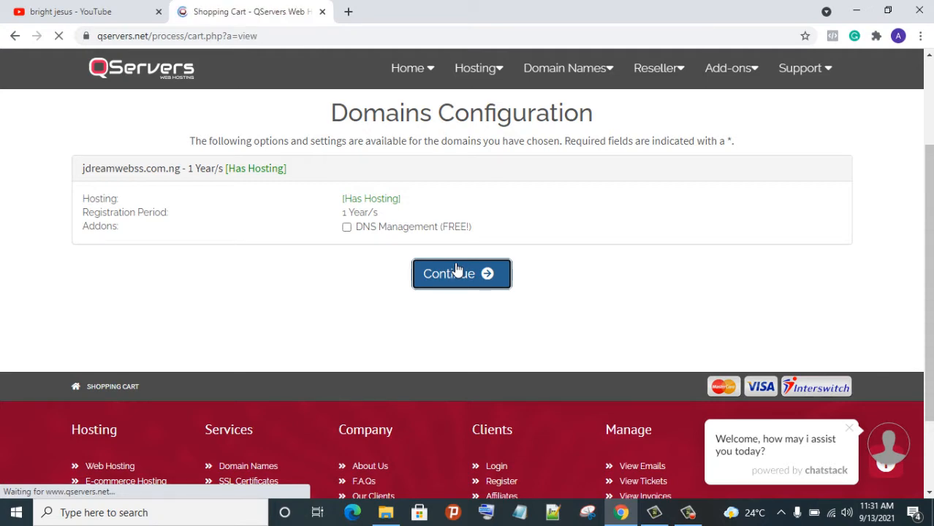
pyautogui.scroll(-3, 455, 268)
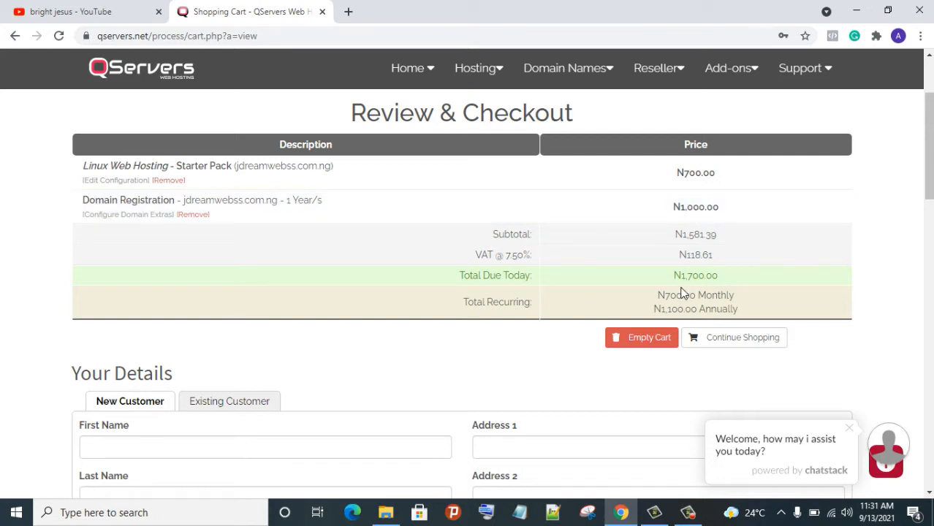
pyautogui.scroll(-1, 668, 304)
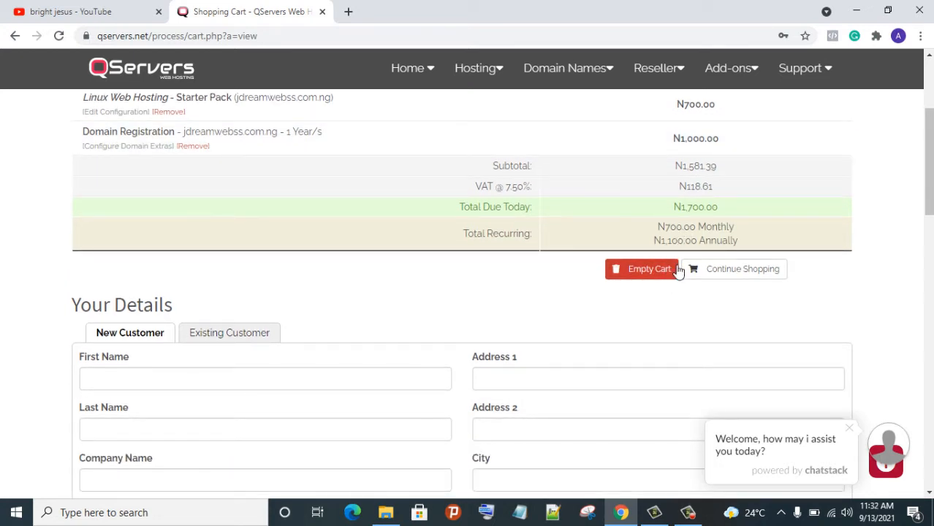
pyautogui.scroll(-1, 673, 266)
pyautogui.scroll(-1, 655, 229)
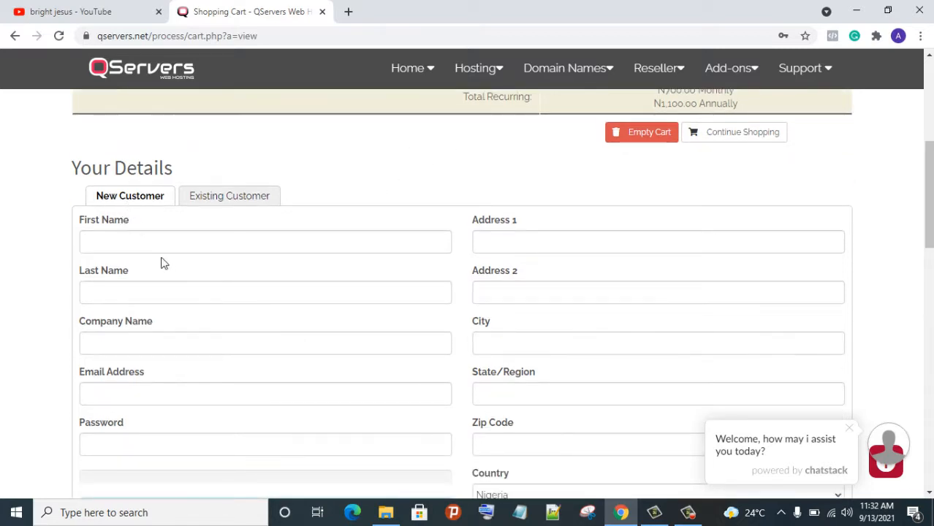
pyautogui.scroll(-2, 179, 229)
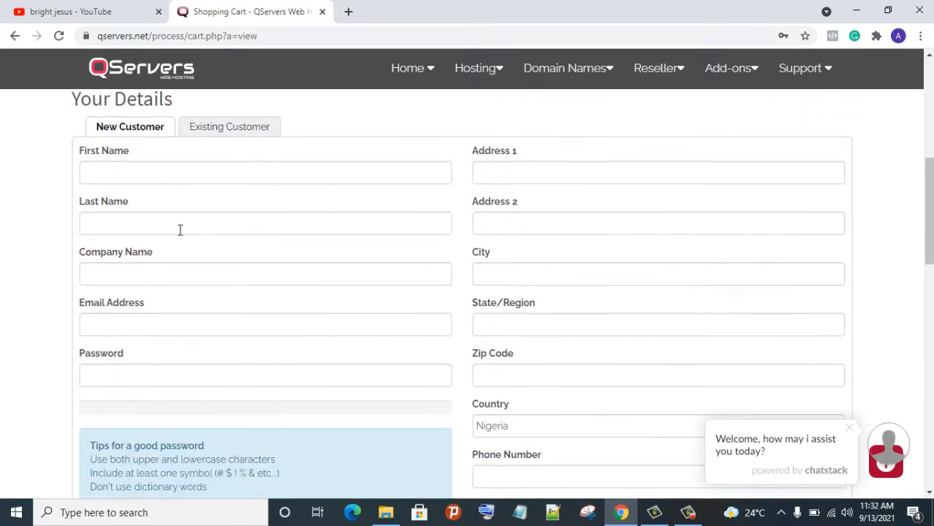
pyautogui.scroll(2, 176, 229)
pyautogui.click(183, 250)
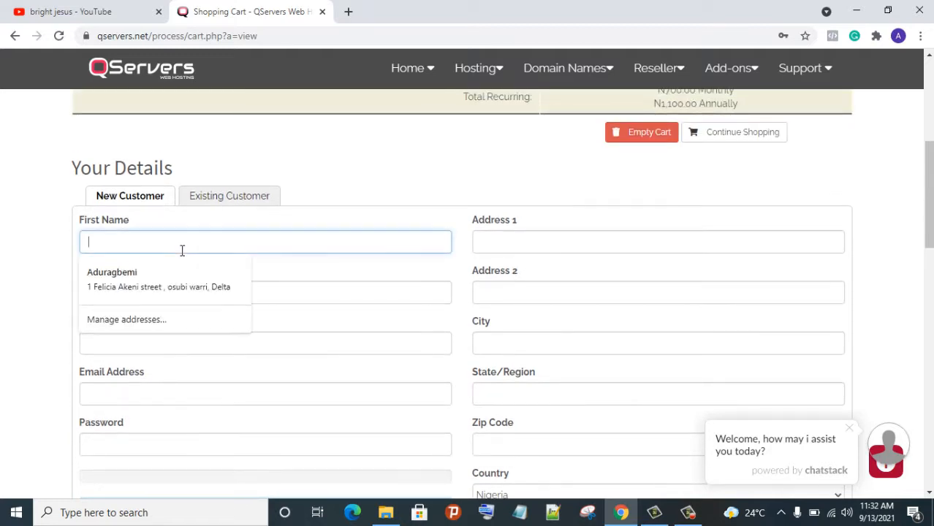
pyautogui.click(342, 301)
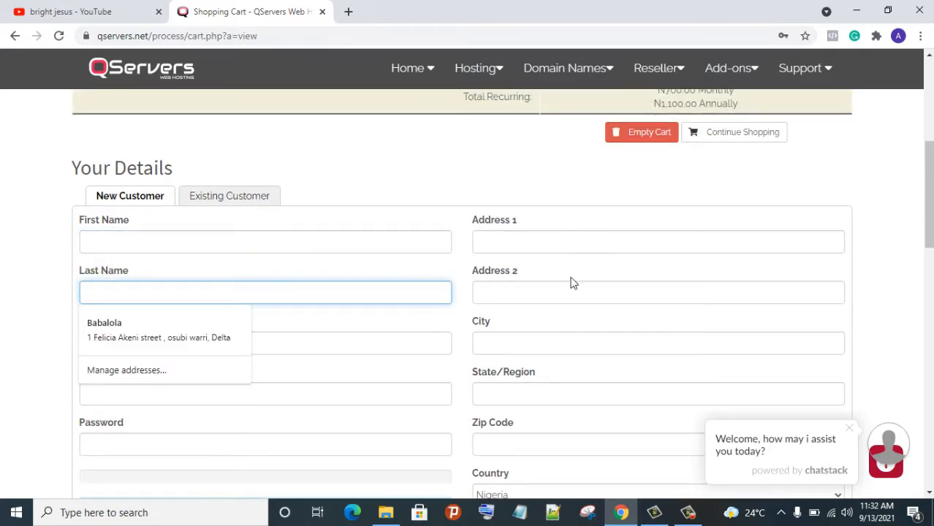
pyautogui.scroll(-4, 573, 321)
pyautogui.scroll(4, 554, 314)
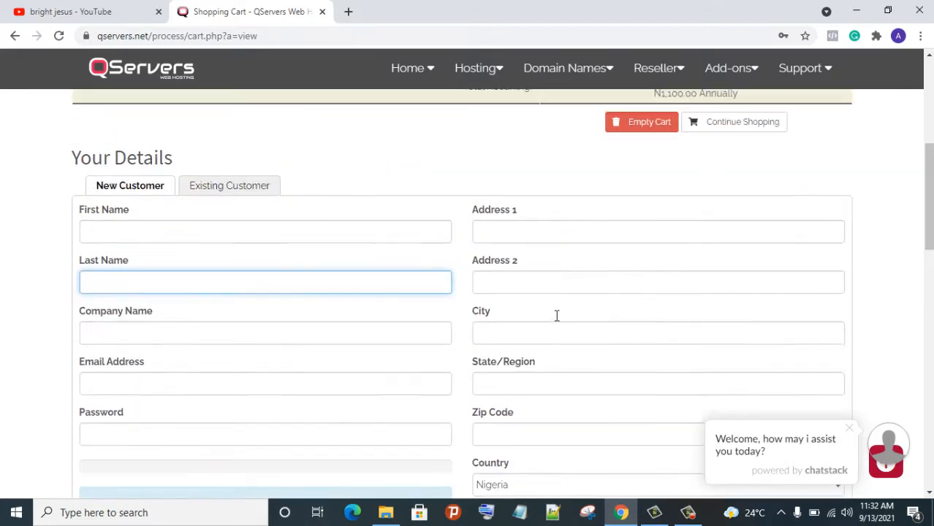
pyautogui.scroll(3, 556, 316)
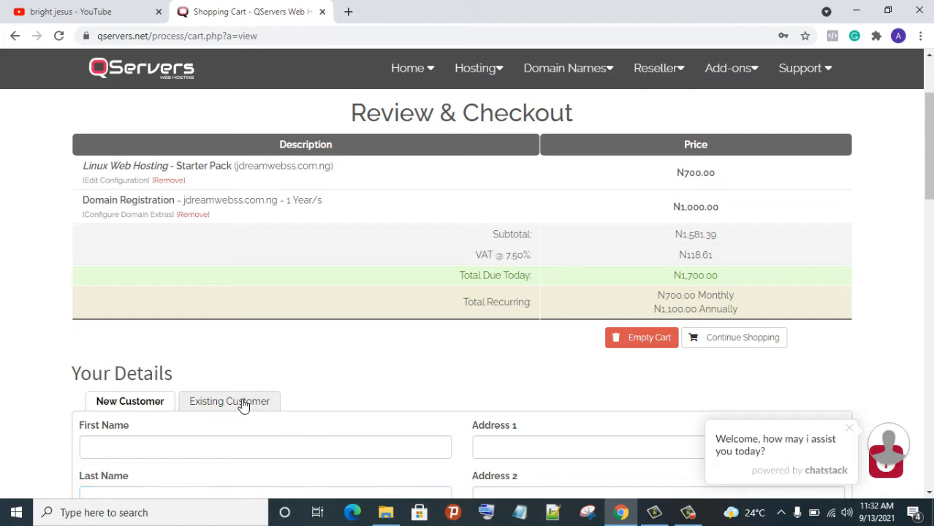
# Switch to Existing Customer and autofill the saved account e-mail and password
pyautogui.click(244, 405)
pyautogui.scroll(-4, 419, 329)
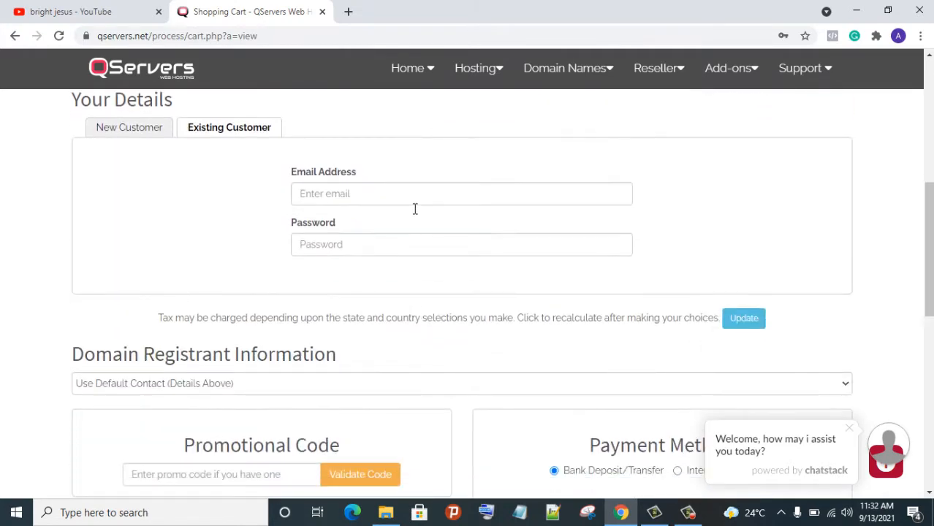
pyautogui.click(413, 202)
pyautogui.click(407, 234)
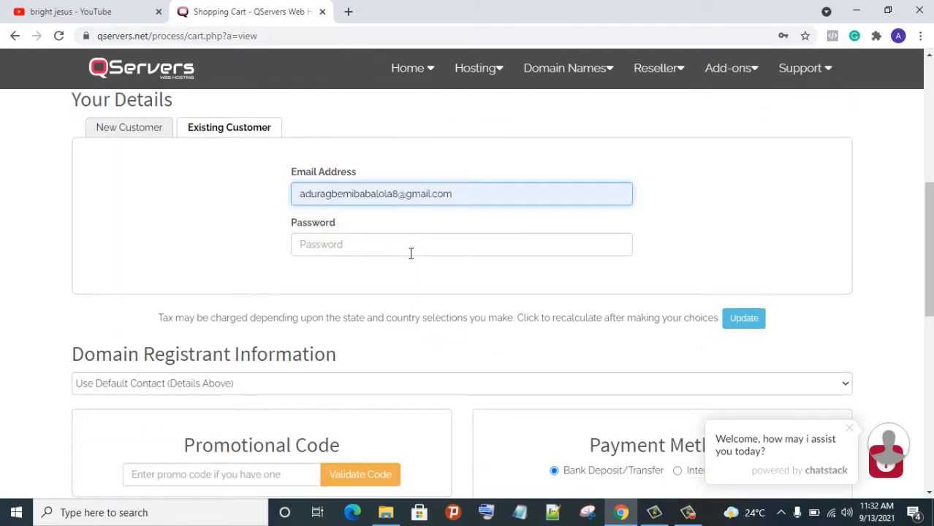
pyautogui.click(411, 253)
pyautogui.click(415, 279)
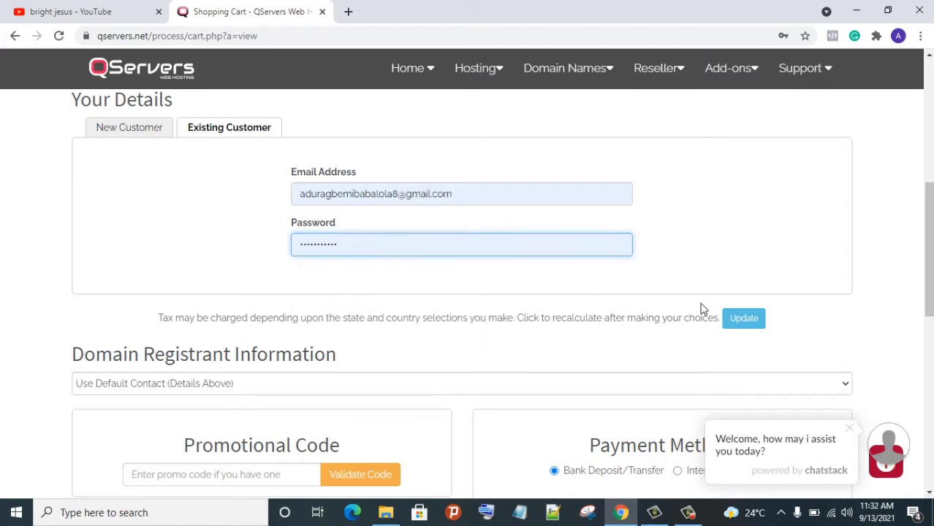
pyautogui.scroll(-8, 663, 294)
pyautogui.scroll(5, 659, 261)
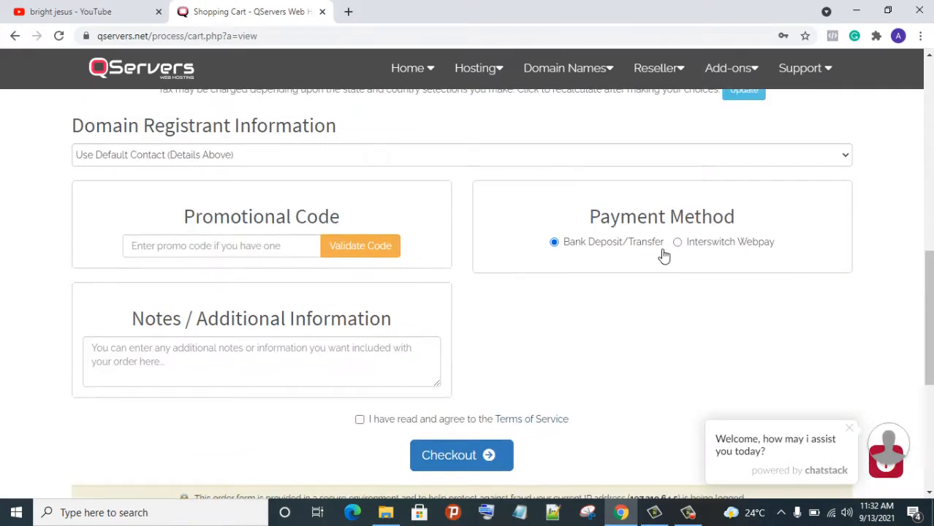
pyautogui.scroll(-2, 643, 265)
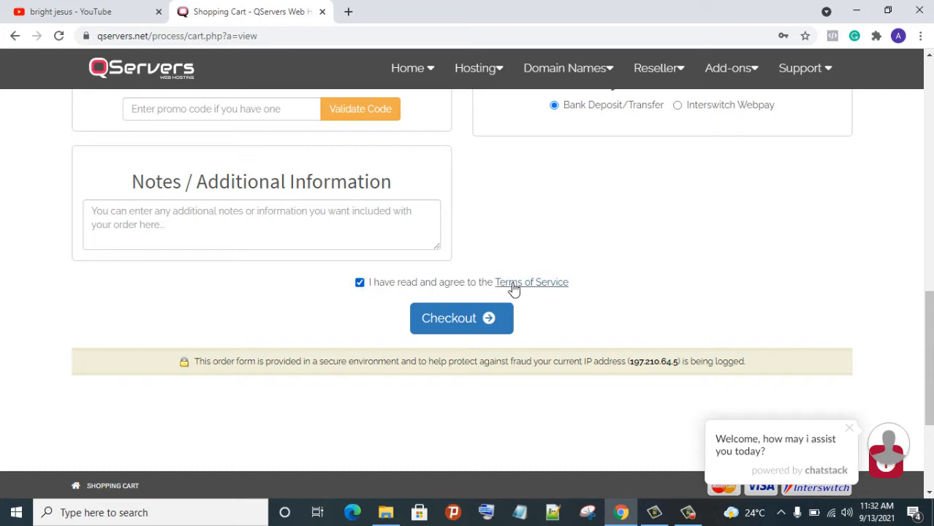
# Check out the order and review the unpaid Bank Deposit/Transfer invoice for the N700.00 Starter Pack
pyautogui.click(480, 327)
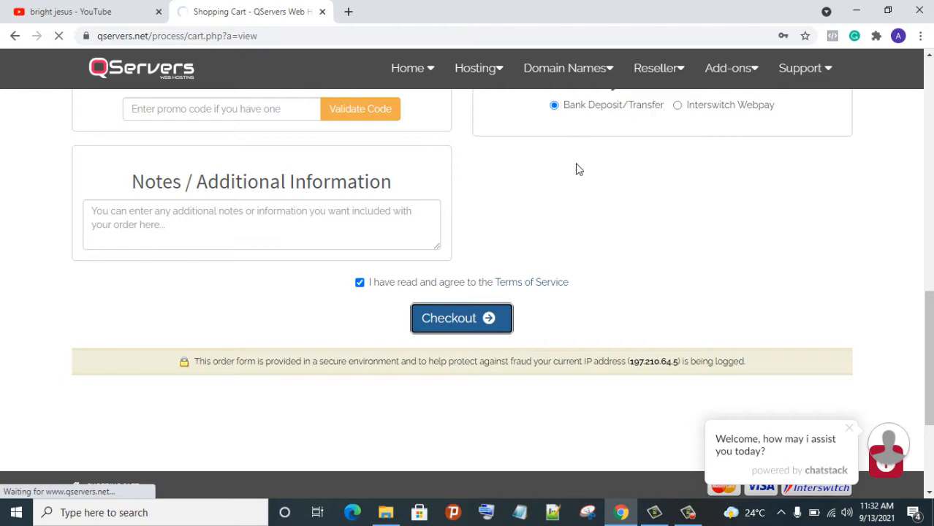
pyautogui.scroll(8, 574, 230)
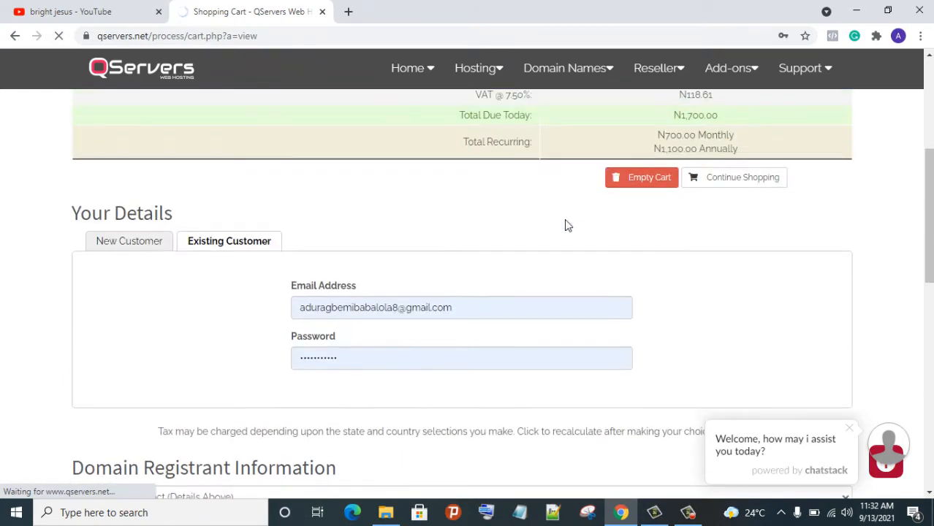
pyautogui.scroll(4, 557, 219)
pyautogui.scroll(-6, 555, 216)
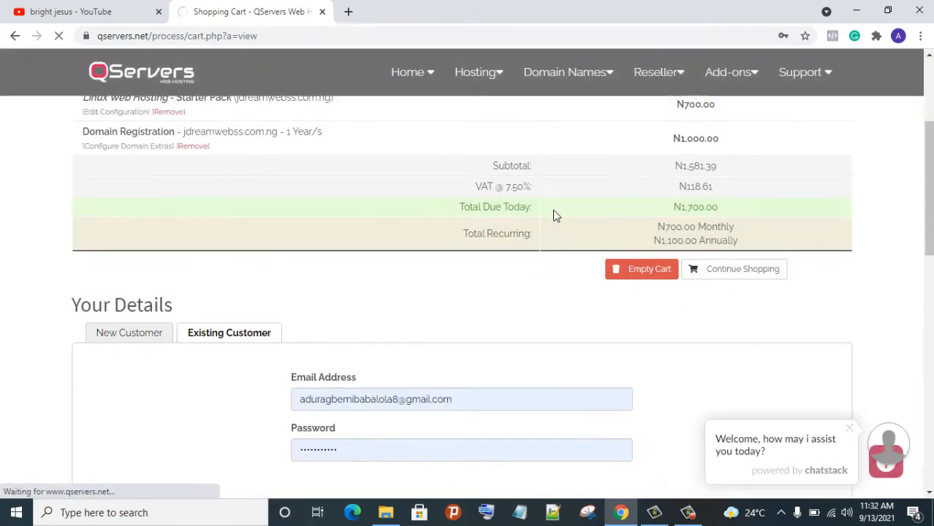
pyautogui.scroll(-3, 553, 214)
pyautogui.scroll(3, 552, 214)
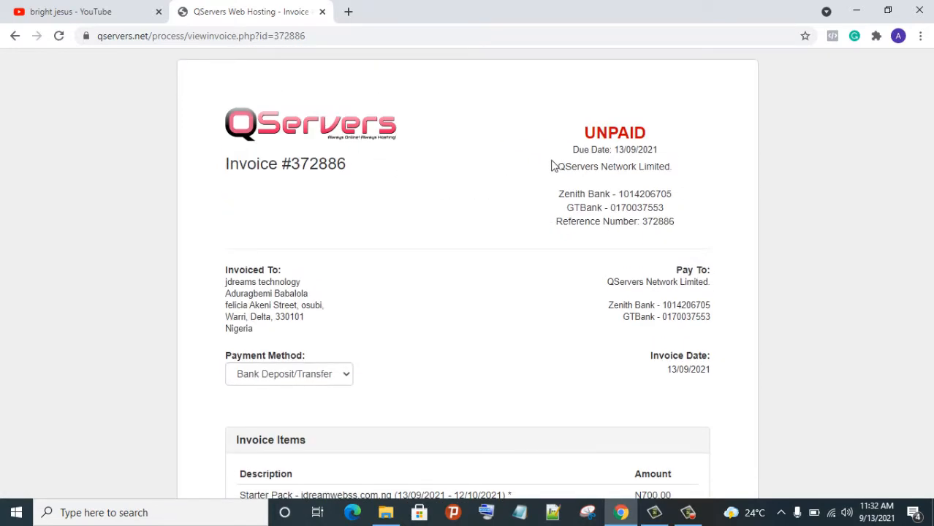
# Check the N1,700.00 invoice items with 7.50% VAT, then close the YouTube tab
pyautogui.scroll(-3, 563, 168)
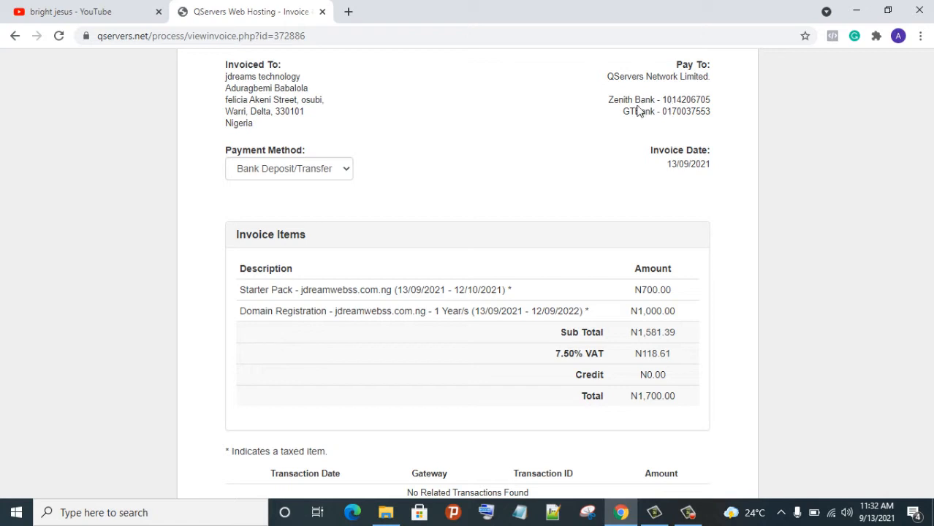
pyautogui.click(158, 12)
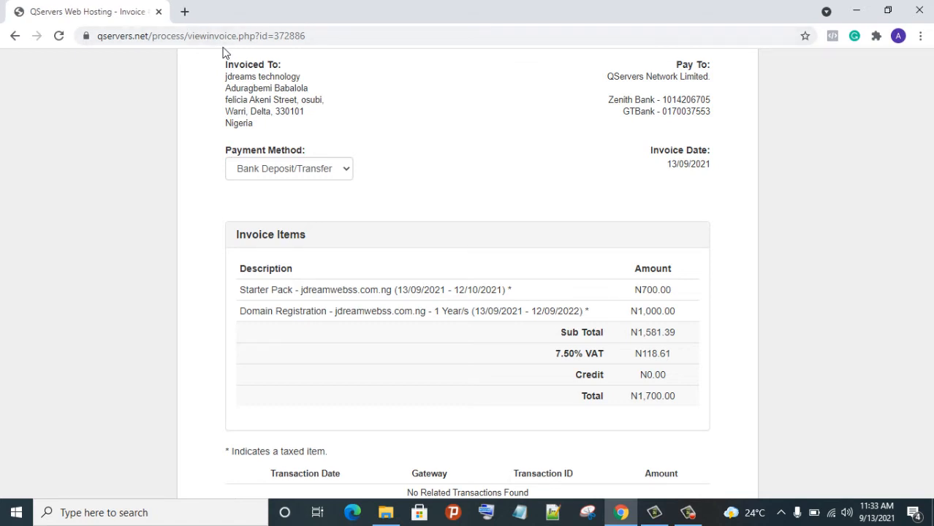
# Open Gmail in a new tab from the Google apps menu
pyautogui.click(185, 12)
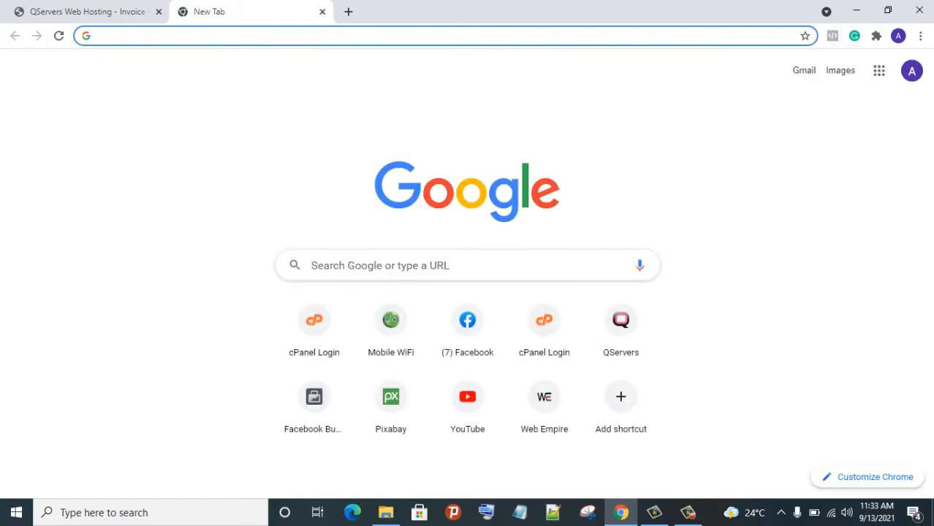
pyautogui.click(877, 73)
pyautogui.click(831, 271)
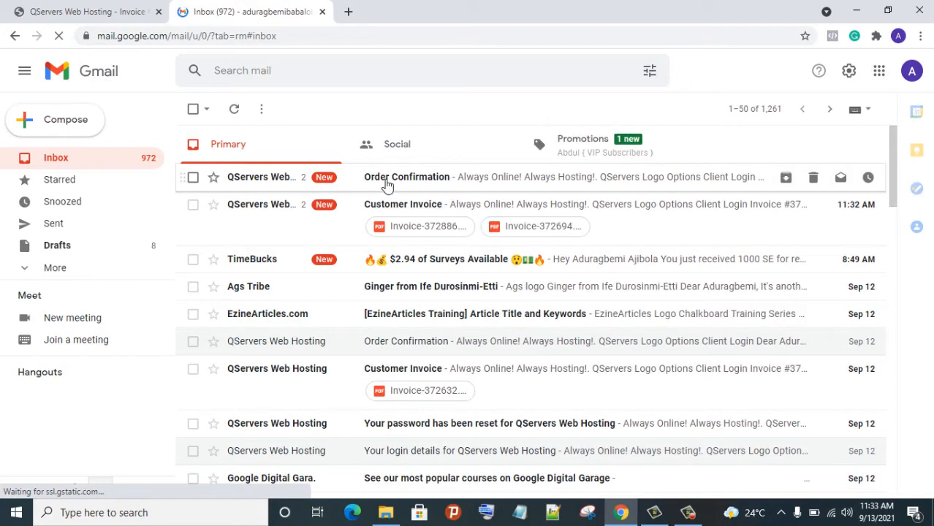
# Read the Order Confirmation email with N1,700.00 due today, then go back to the inbox
pyautogui.click(378, 179)
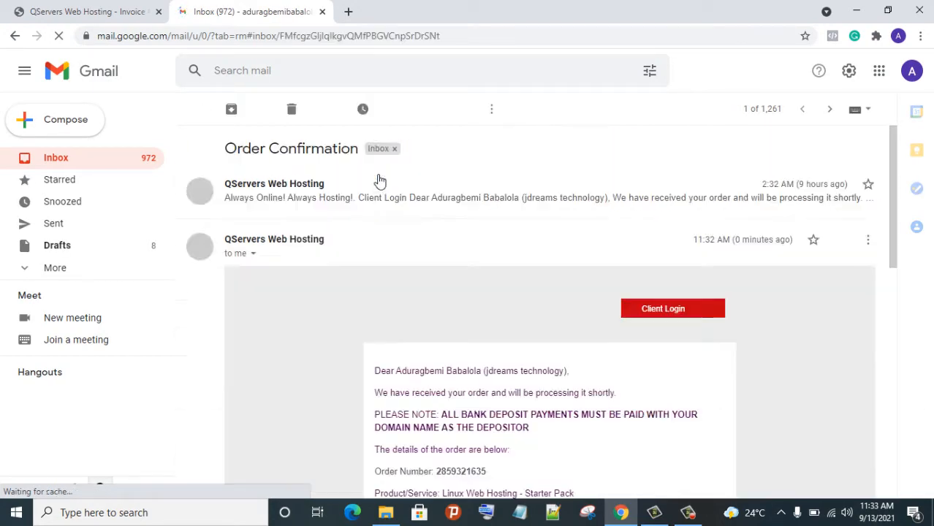
pyautogui.scroll(-2, 488, 332)
pyautogui.scroll(-2, 488, 333)
pyautogui.scroll(2, 481, 315)
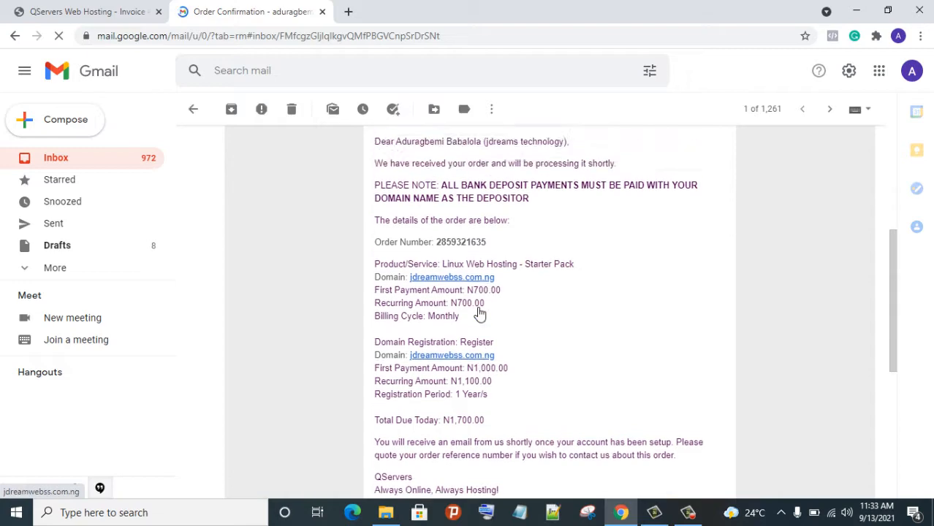
pyautogui.scroll(-2, 480, 318)
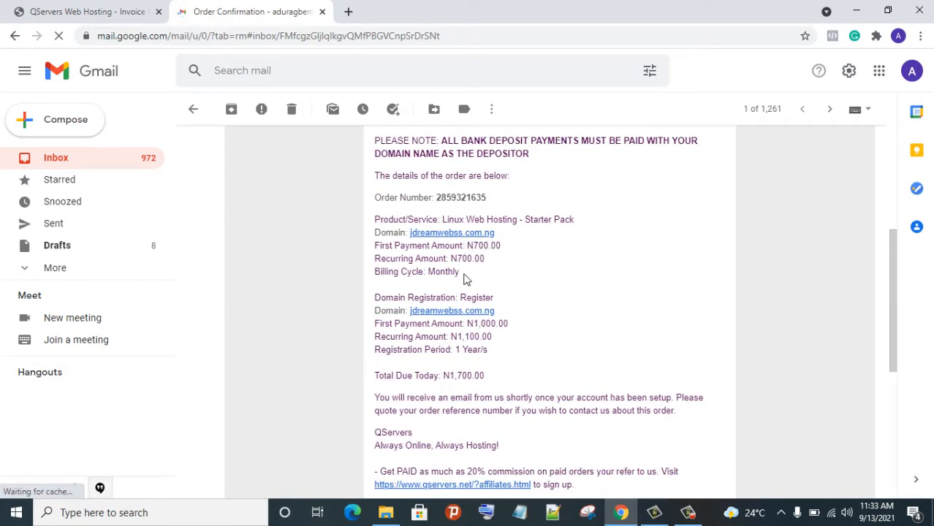
pyautogui.scroll(-3, 483, 261)
pyautogui.scroll(4, 493, 256)
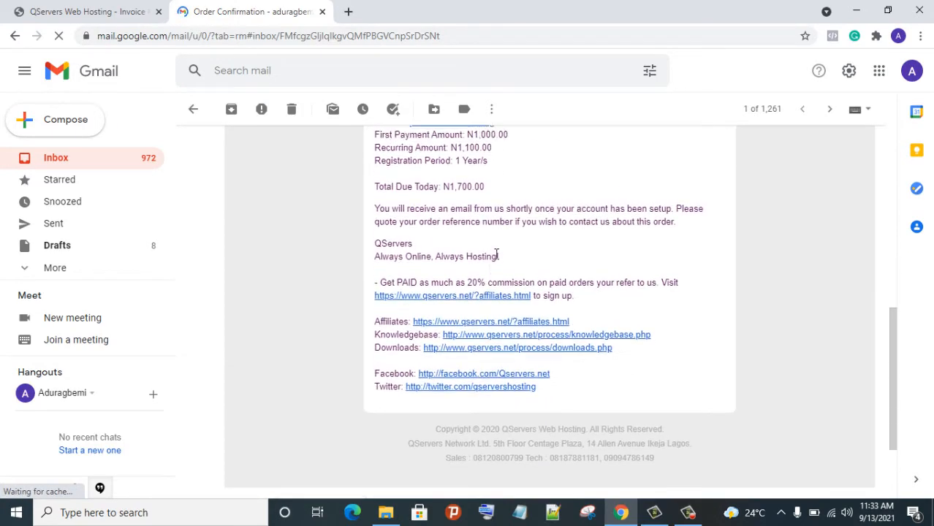
pyautogui.scroll(3, 493, 252)
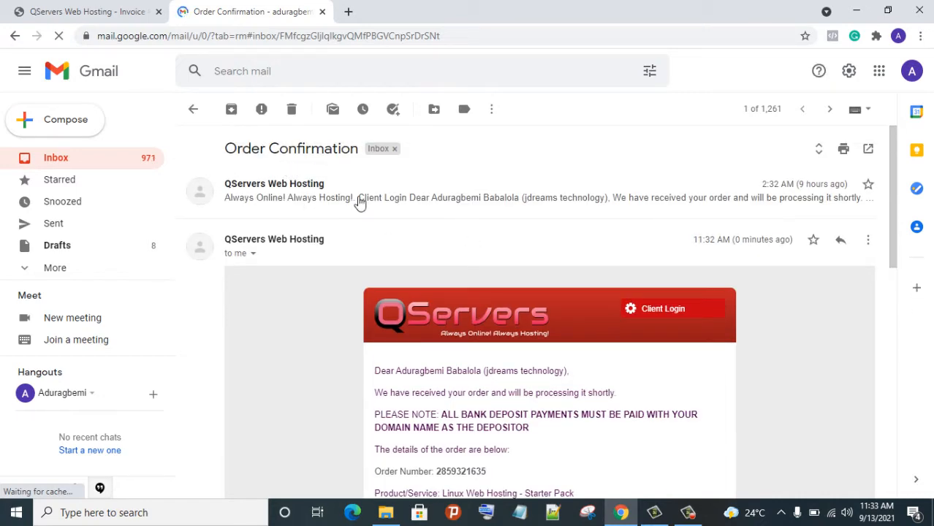
pyautogui.scroll(-3, 538, 296)
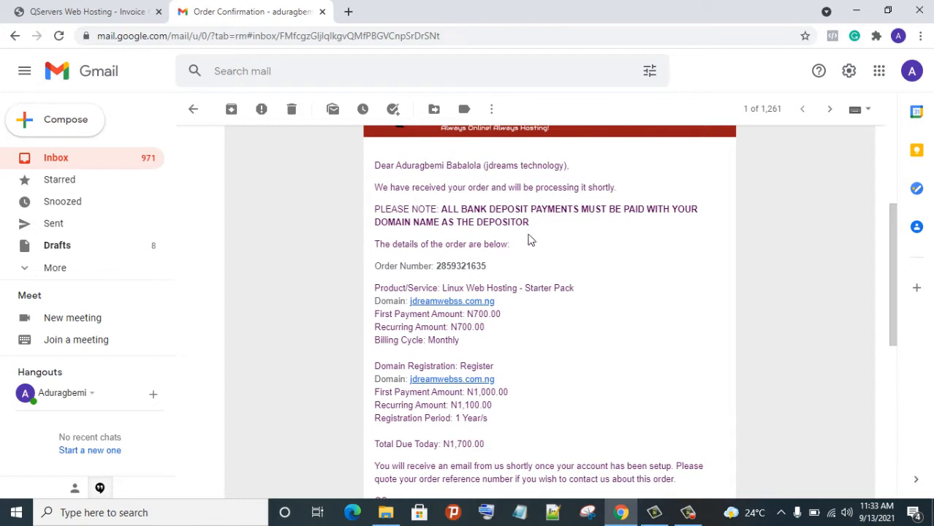
pyautogui.scroll(-1, 544, 237)
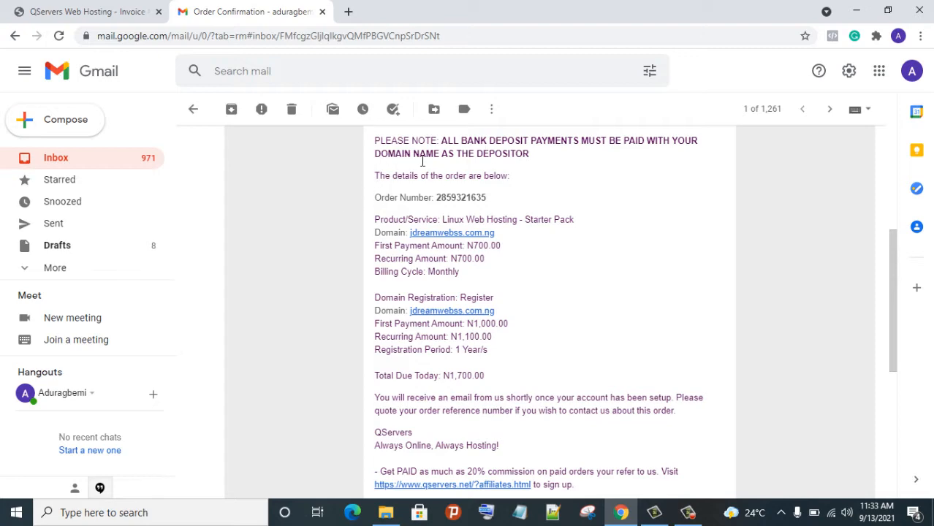
pyautogui.scroll(5, 533, 215)
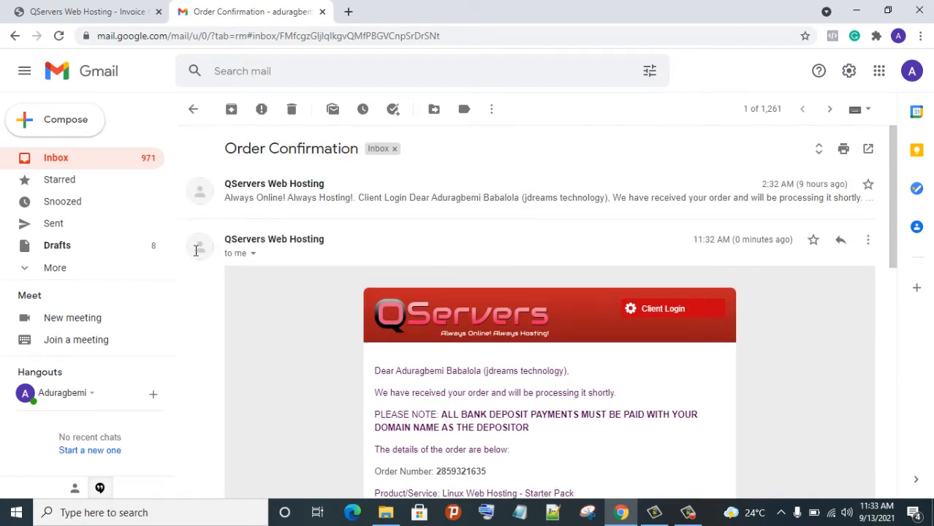
pyautogui.click(193, 110)
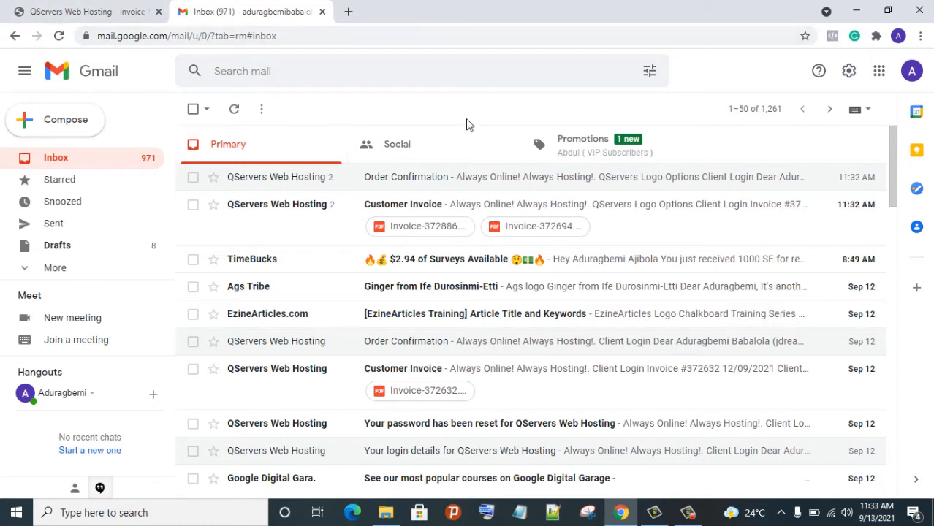
# Open the 'Your Web Space Details' email for jdreamsweb.com.ng under Promotions and find its Control Panel details
pyautogui.click(643, 154)
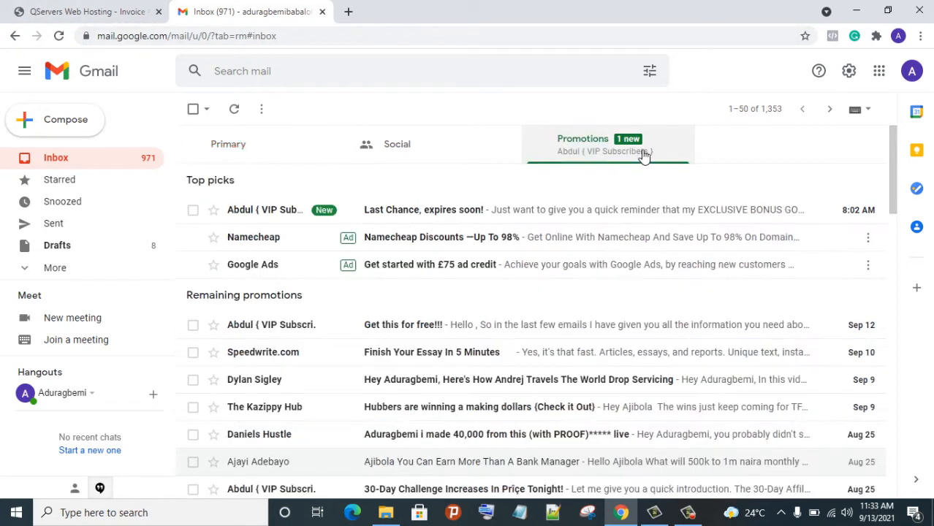
pyautogui.scroll(-4, 665, 176)
pyautogui.scroll(-11, 678, 198)
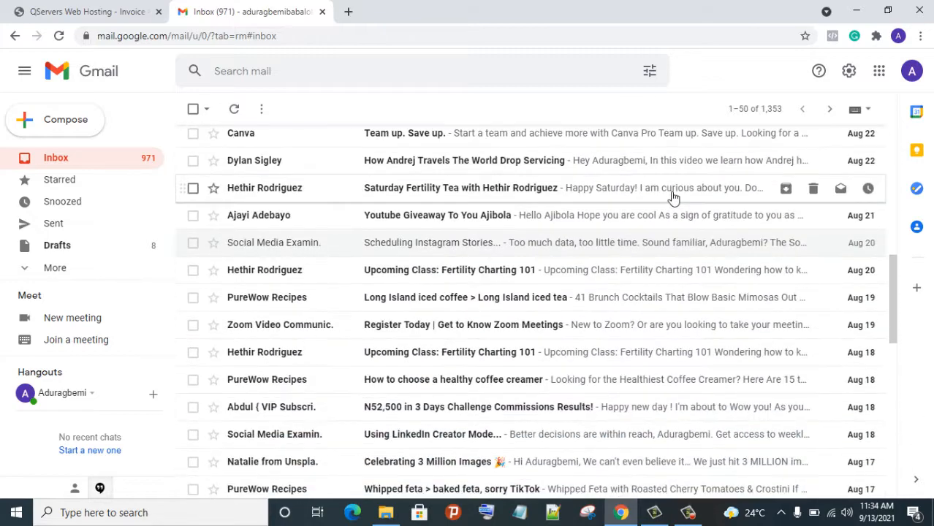
pyautogui.scroll(-3, 668, 195)
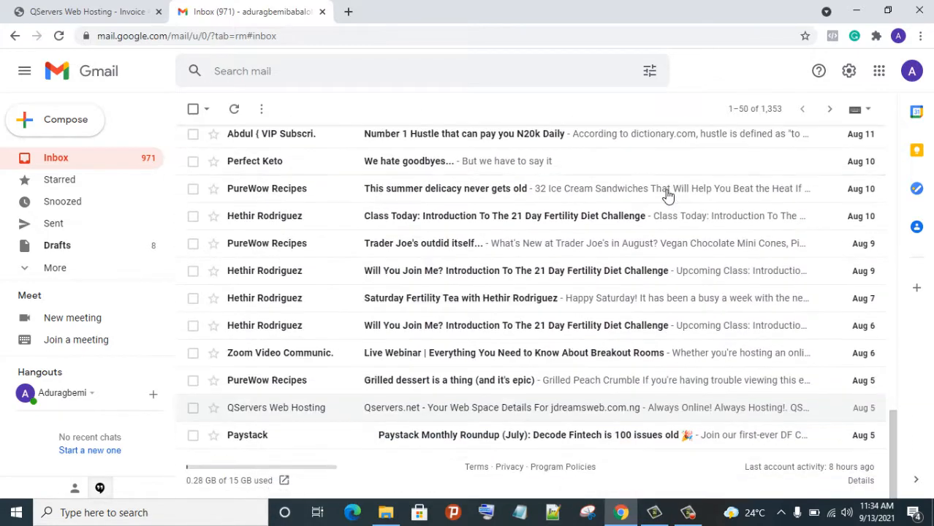
pyautogui.click(260, 411)
pyautogui.scroll(-3, 515, 212)
pyautogui.scroll(-4, 521, 229)
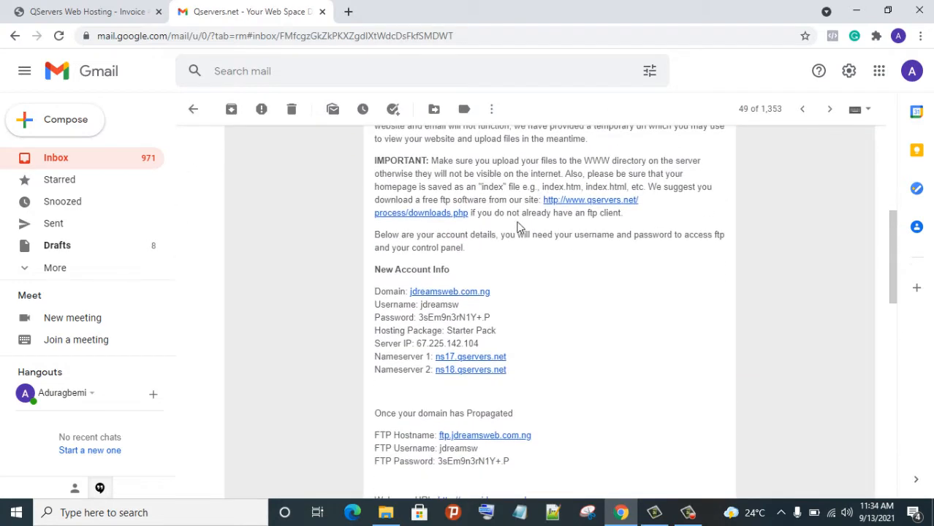
pyautogui.scroll(-2, 531, 256)
pyautogui.scroll(4, 530, 256)
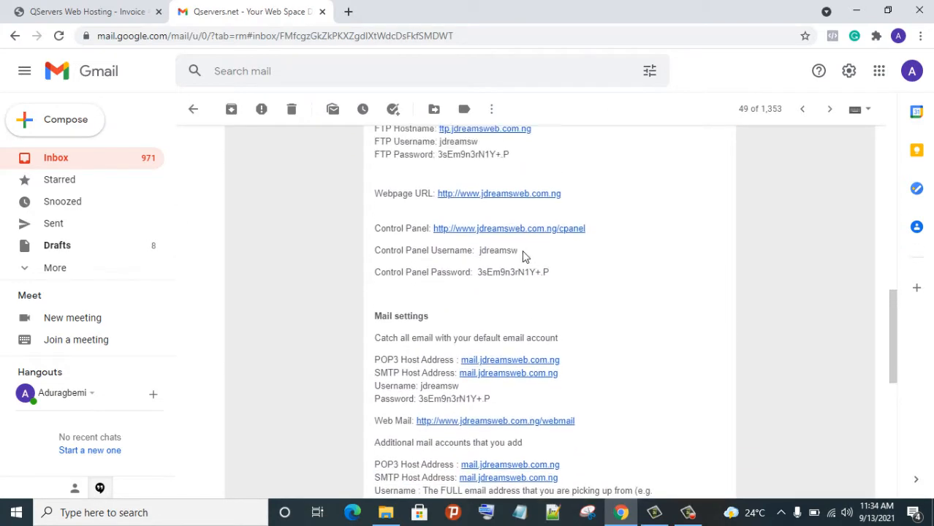
pyautogui.scroll(-5, 507, 242)
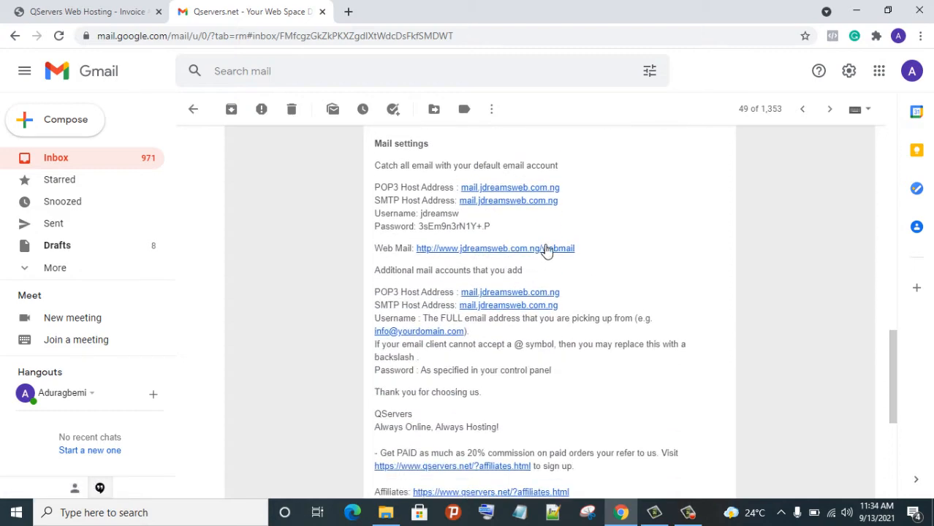
pyautogui.scroll(-5, 554, 289)
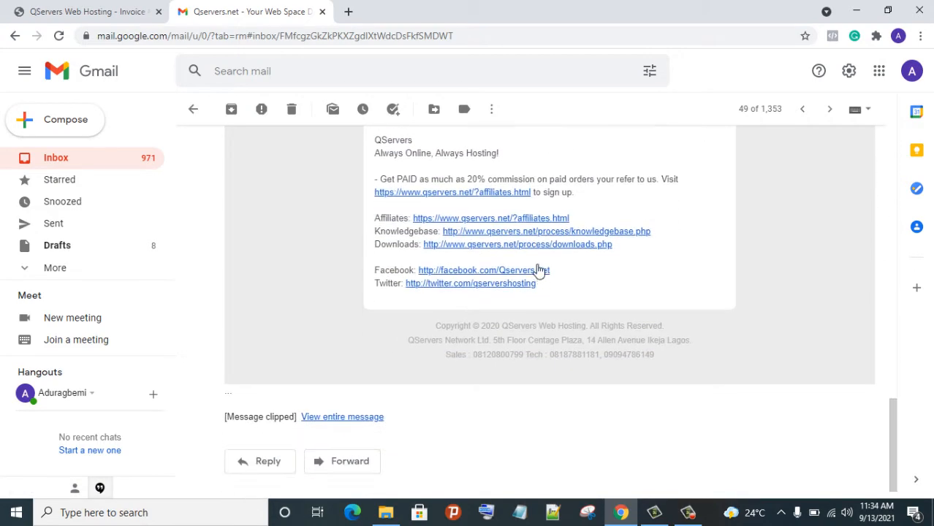
pyautogui.scroll(2, 530, 264)
pyautogui.scroll(4, 524, 263)
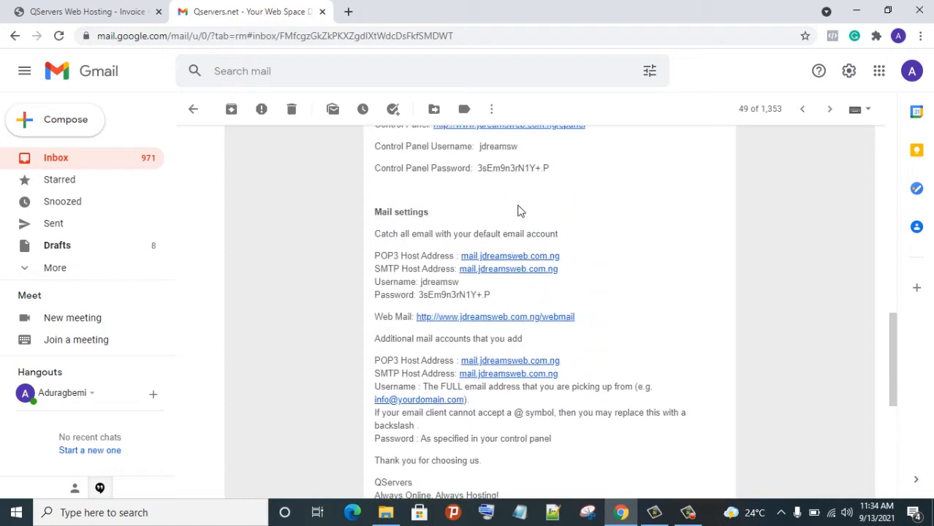
pyautogui.scroll(1, 553, 223)
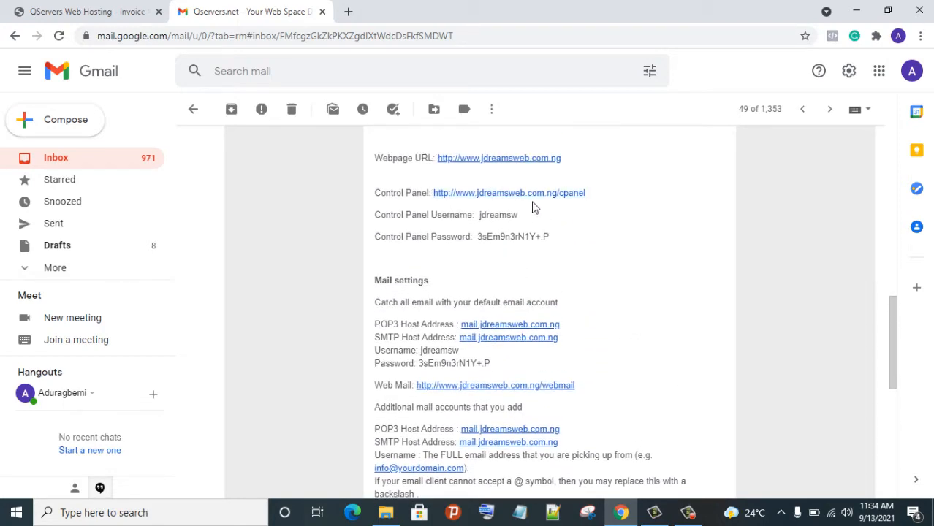
# Log in to cPanel with the saved credentials from the email's link and browse the jdreamsweb.com.ng dashboard
pyautogui.click(530, 194)
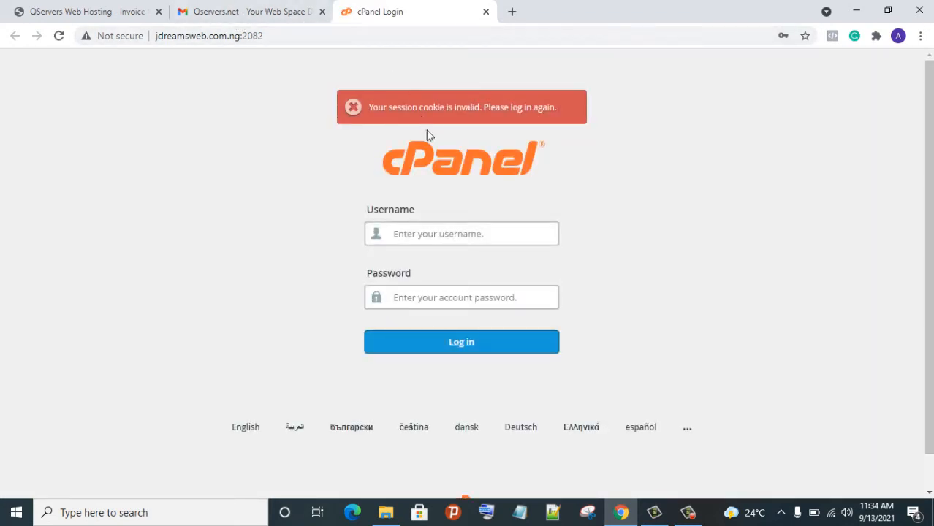
pyautogui.click(425, 242)
pyautogui.click(445, 257)
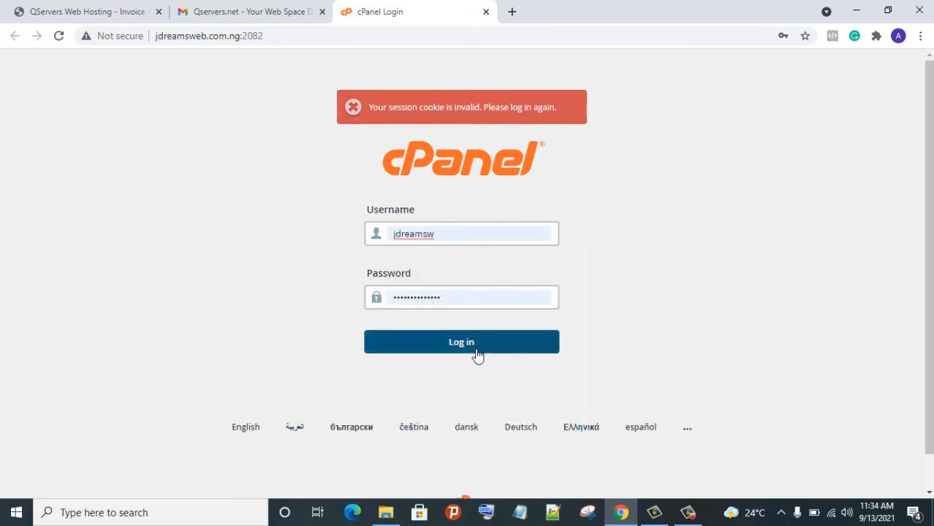
pyautogui.click(468, 346)
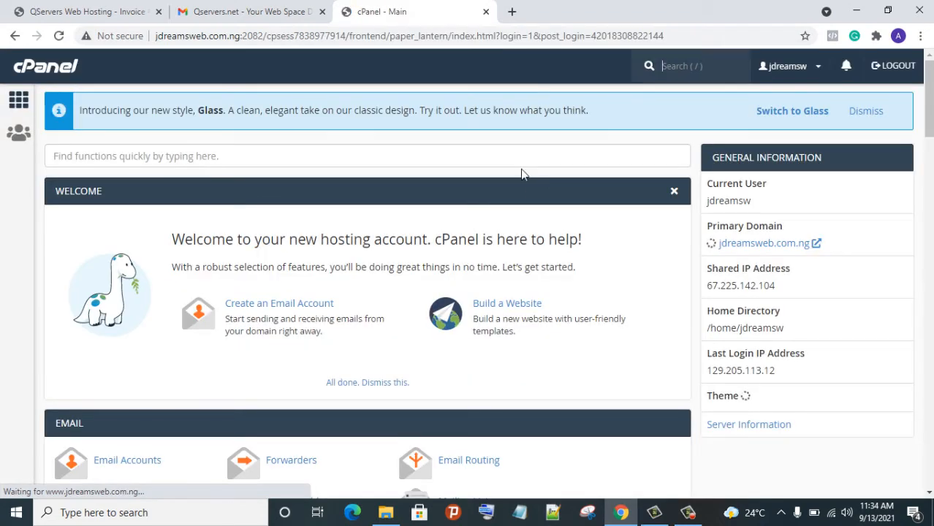
pyautogui.scroll(-3, 521, 173)
pyautogui.scroll(-3, 481, 153)
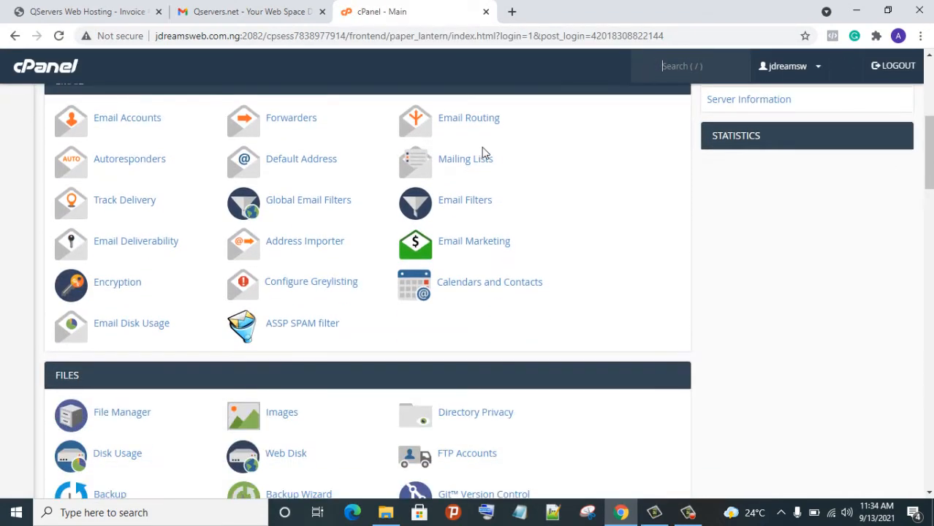
pyautogui.scroll(6, 490, 147)
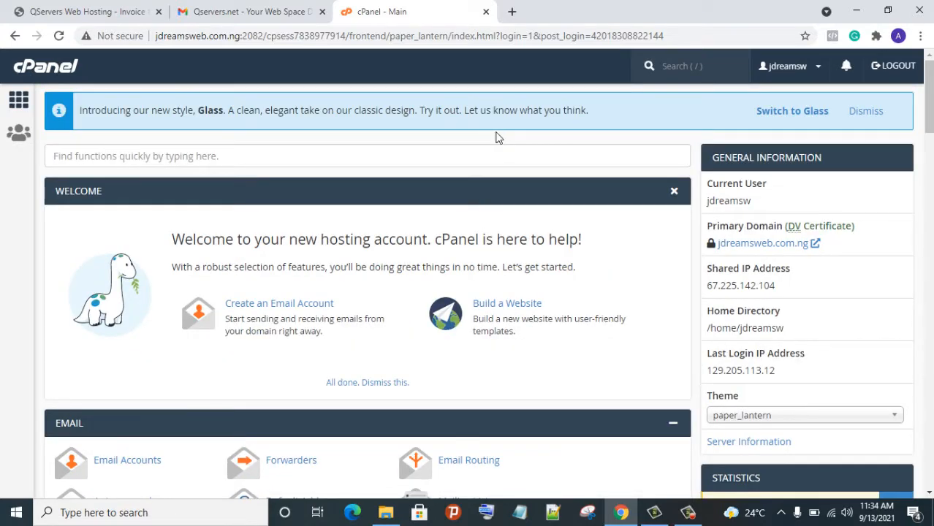
pyautogui.scroll(-4, 502, 135)
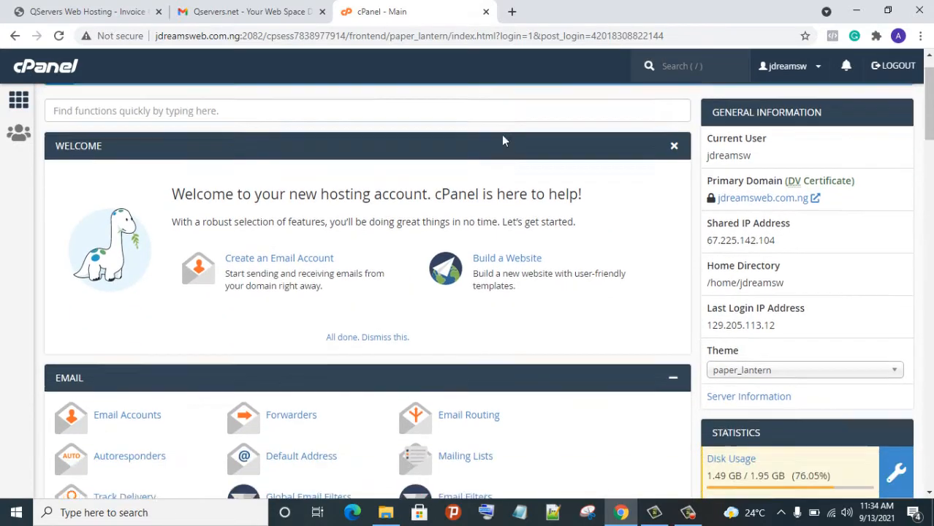
pyautogui.scroll(-2, 503, 135)
pyautogui.scroll(5, 505, 139)
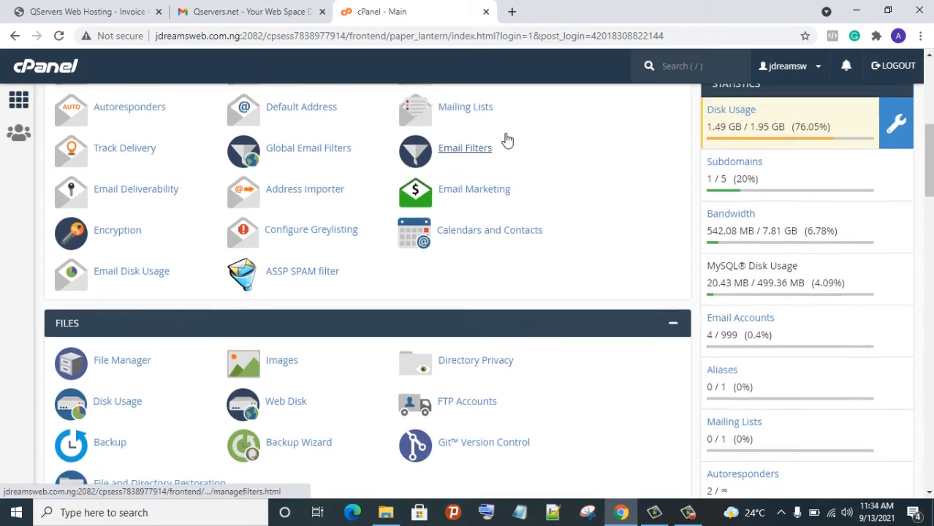
pyautogui.scroll(1, 500, 135)
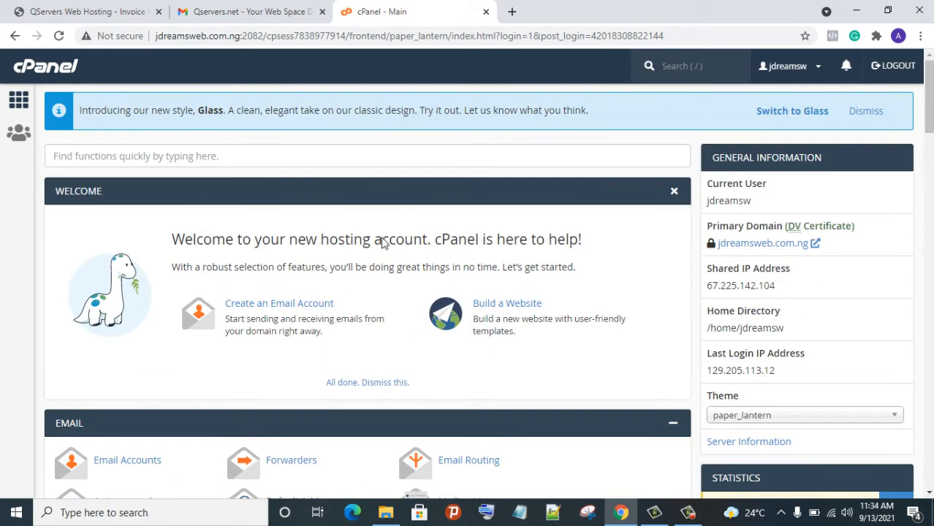
pyautogui.scroll(-3, 323, 269)
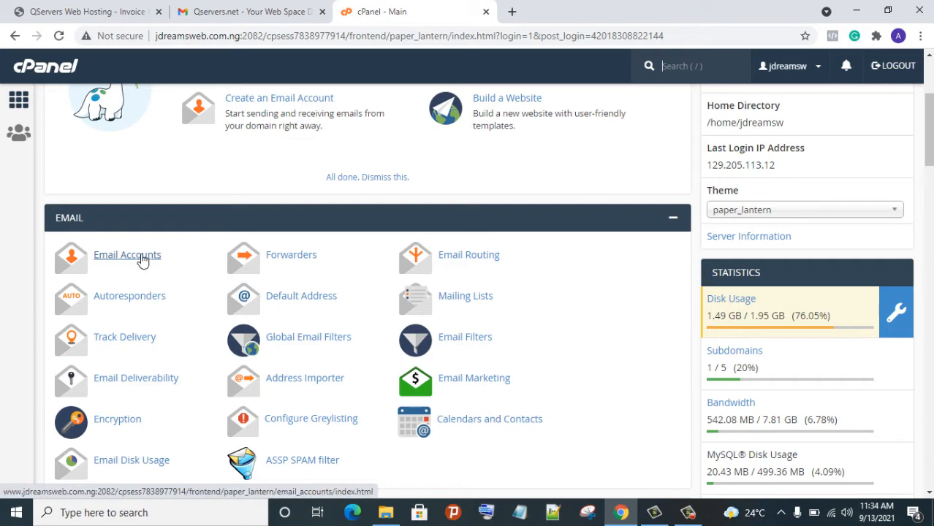
pyautogui.scroll(-2, 91, 198)
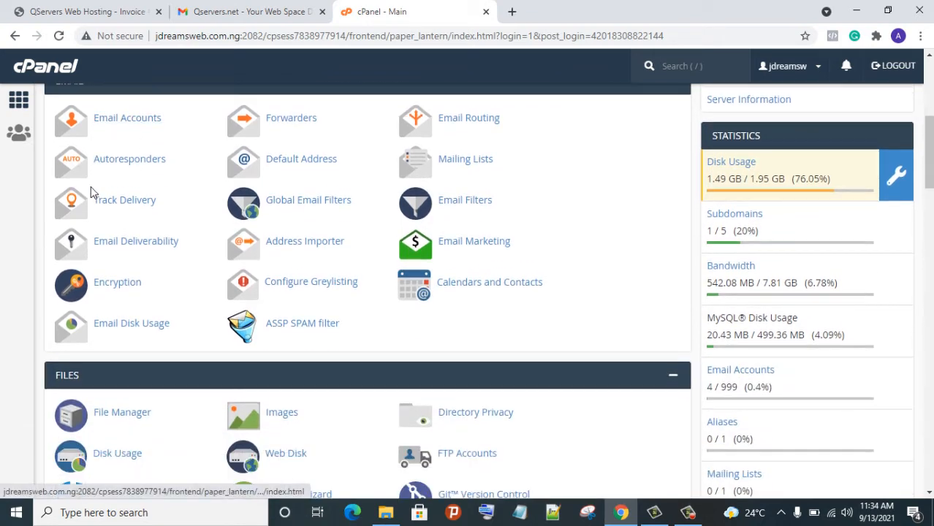
# Go to Email Accounts and open the Create an Email Account form for jdreamsweb.com.ng
pyautogui.click(132, 123)
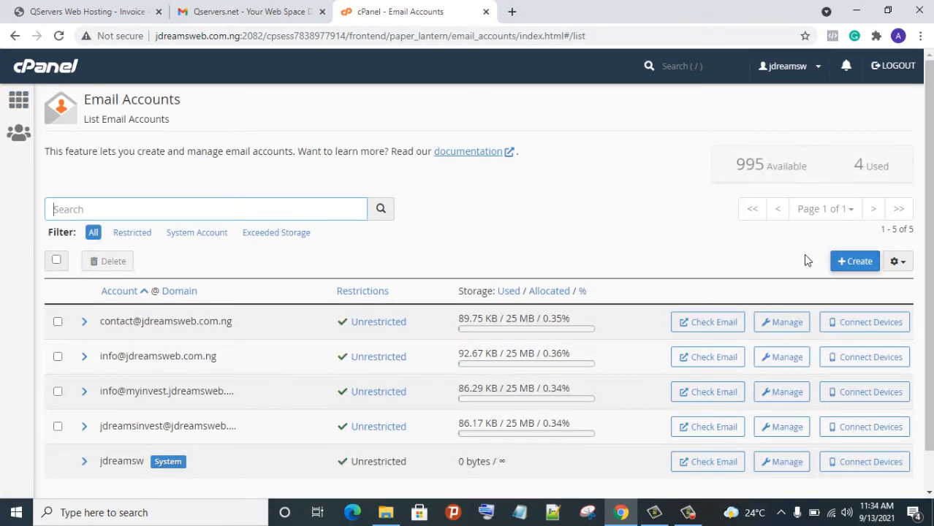
pyautogui.click(859, 261)
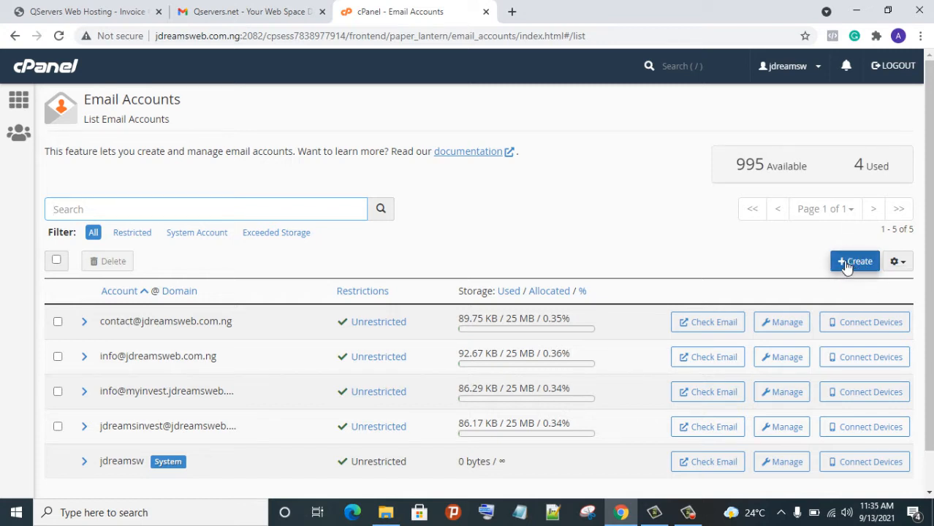
pyautogui.click(852, 264)
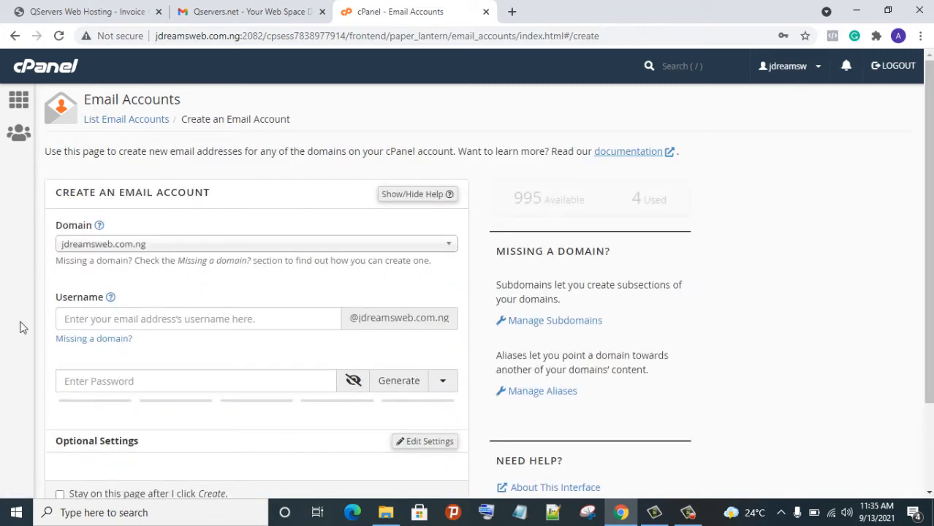
pyautogui.click(152, 326)
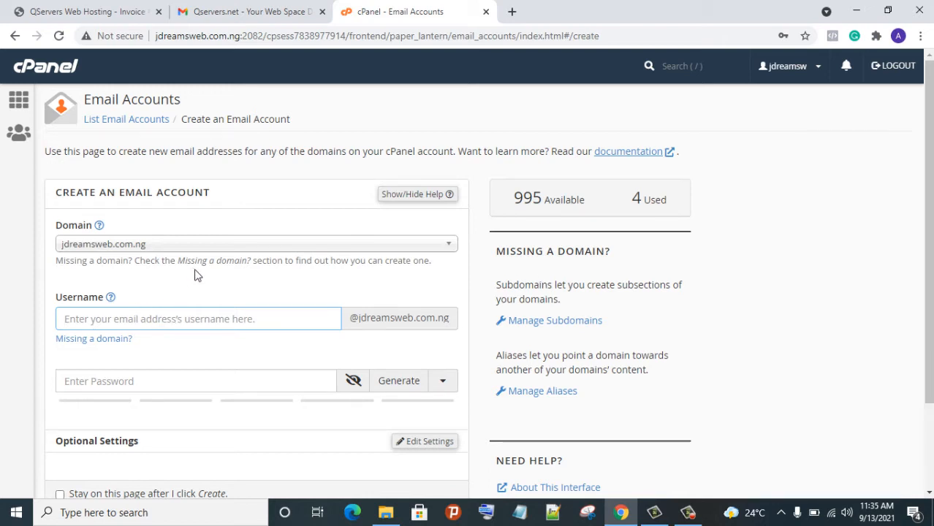
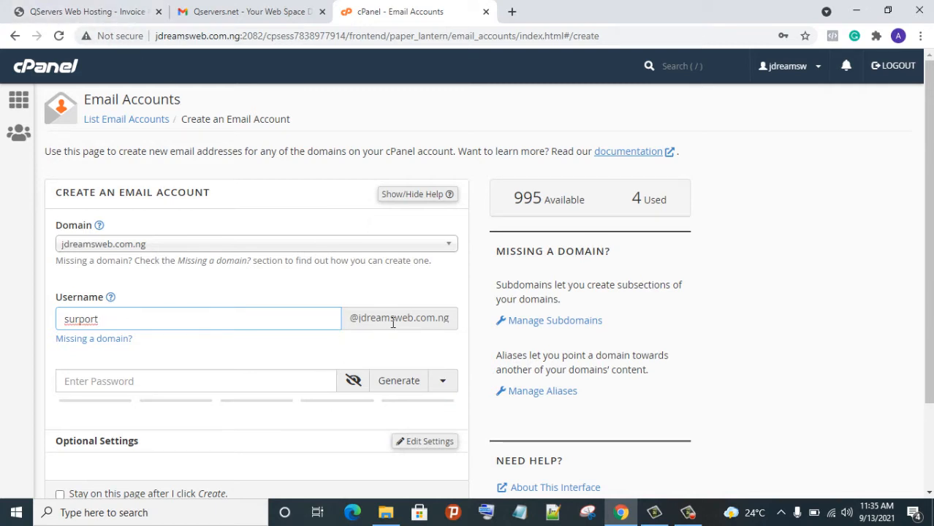
pyautogui.rightClick(74, 328)
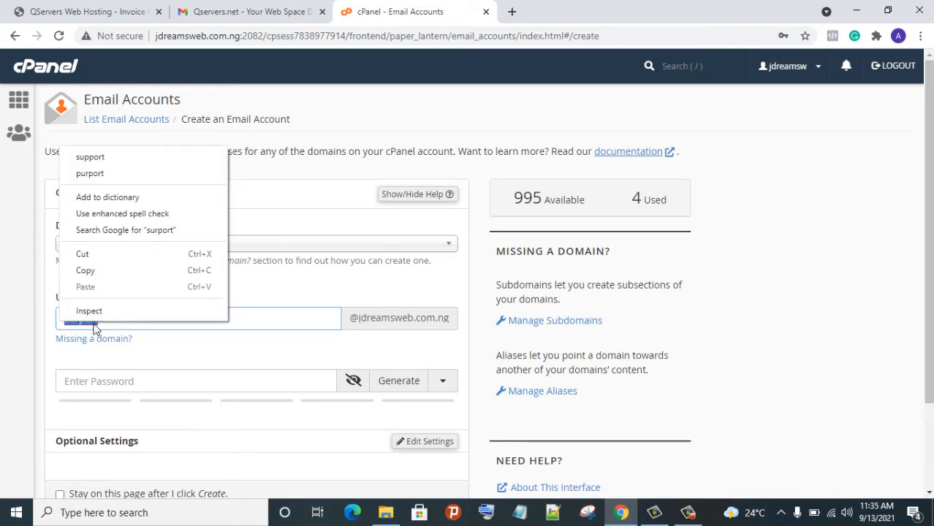
pyautogui.click(120, 161)
# Generate a strength-100 password for the mailbox and copy it to the clipboard
pyautogui.scroll(-3, 316, 322)
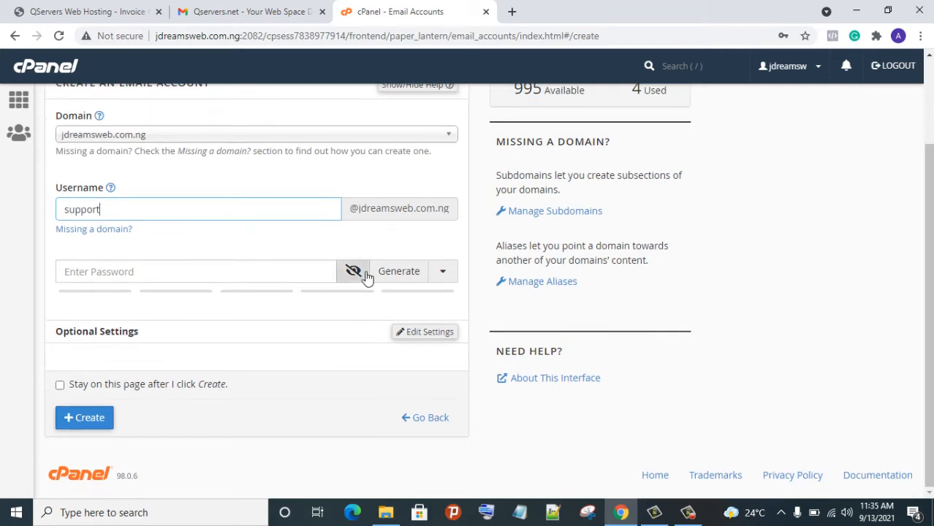
pyautogui.click(359, 277)
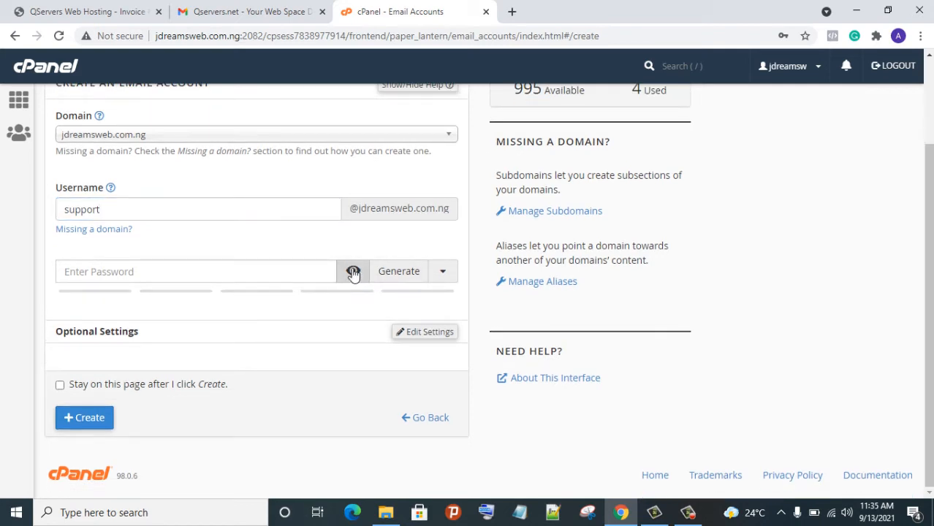
pyautogui.click(401, 272)
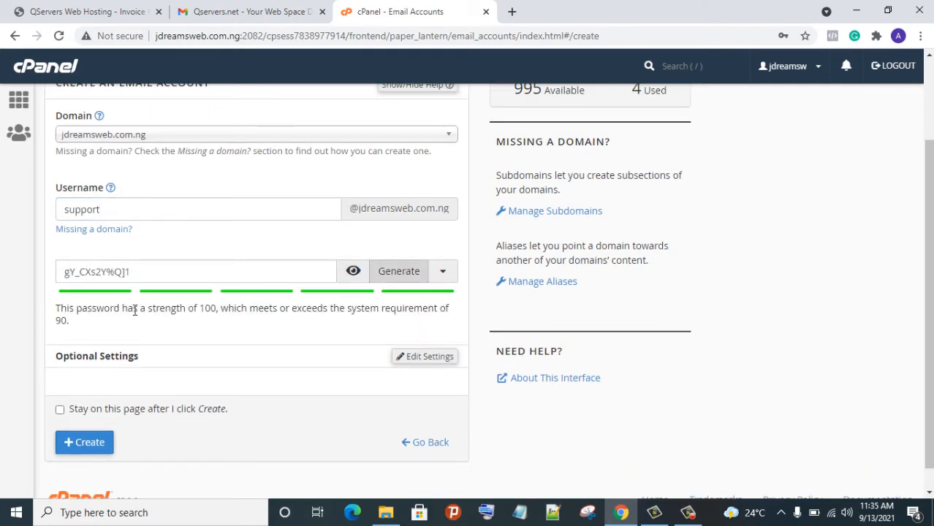
pyautogui.moveTo(129, 277); pyautogui.dragTo(74, 282)
pyautogui.click(162, 277)
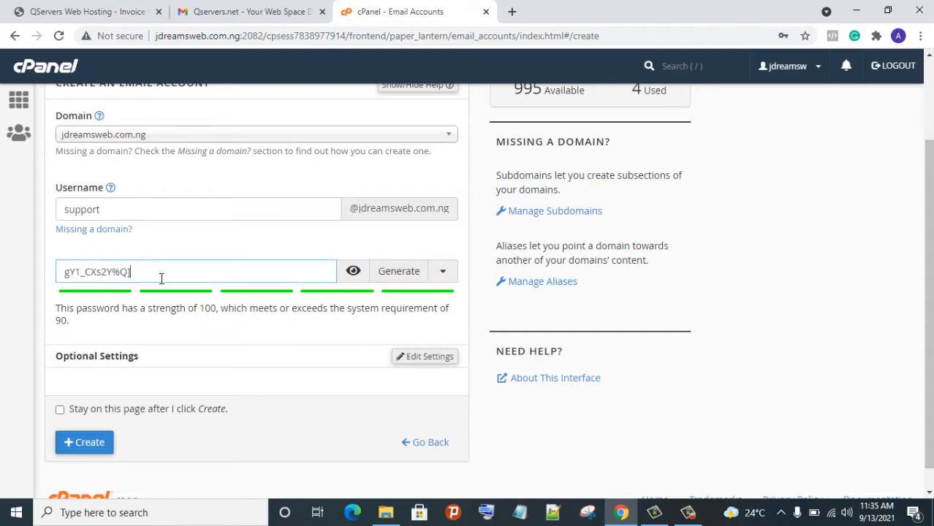
pyautogui.click(407, 270)
pyautogui.moveTo(98, 276); pyautogui.dragTo(17, 303)
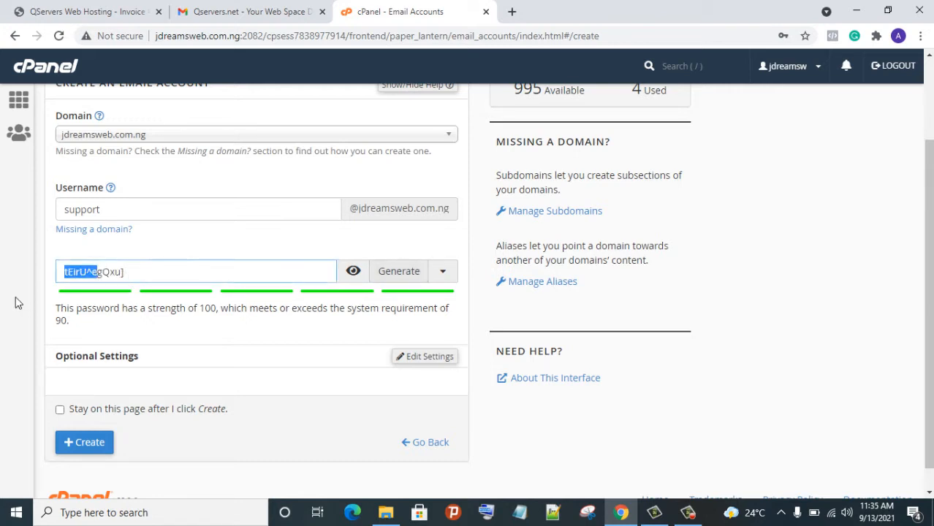
pyautogui.click(169, 276)
pyautogui.moveTo(138, 285); pyautogui.dragTo(84, 268)
pyautogui.rightClick(111, 275)
pyautogui.click(207, 351)
# Open the 'email pass' notes in Notepad and paste the mailbox password on a new line
pyautogui.click(226, 510)
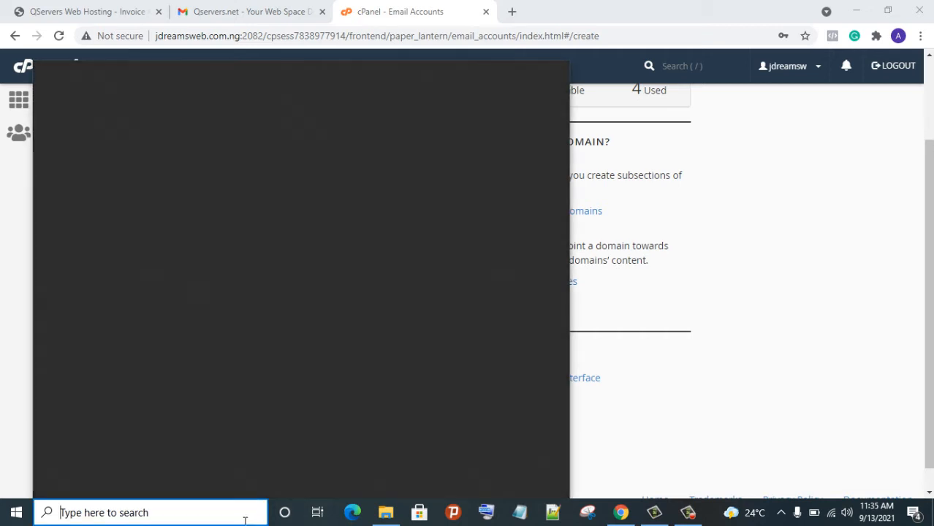
pyautogui.write('not')
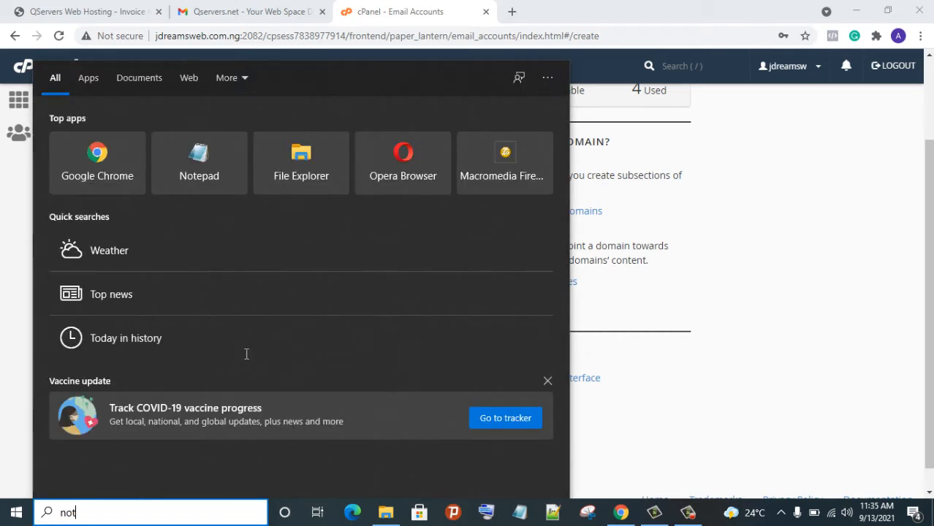
pyautogui.write('e')
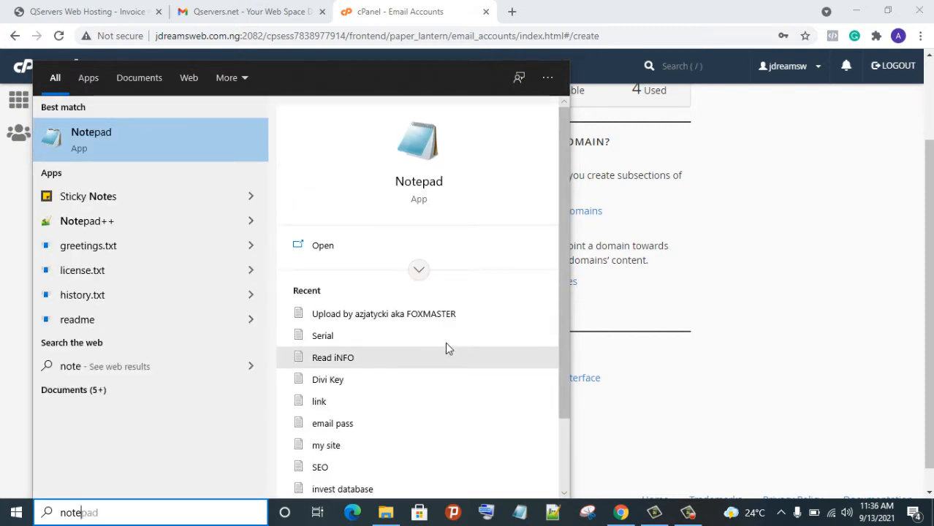
pyautogui.scroll(-2, 468, 398)
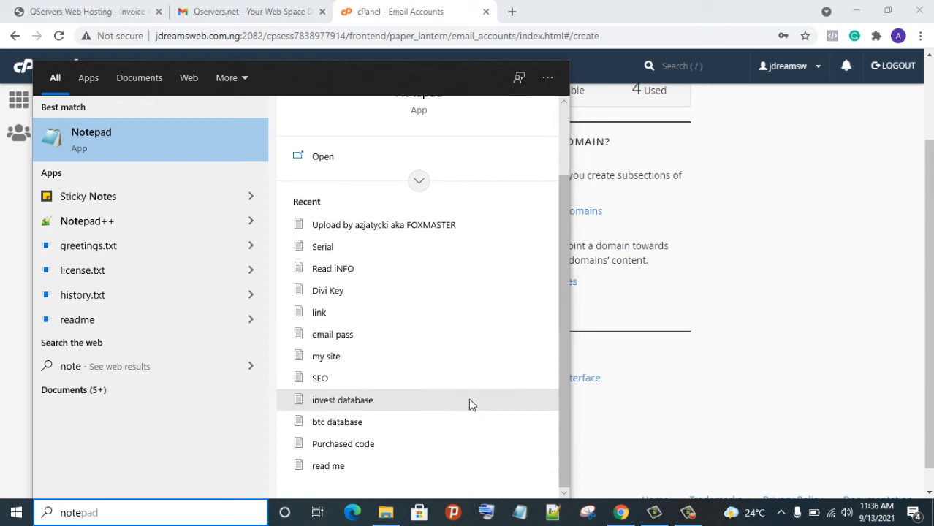
pyautogui.click(451, 343)
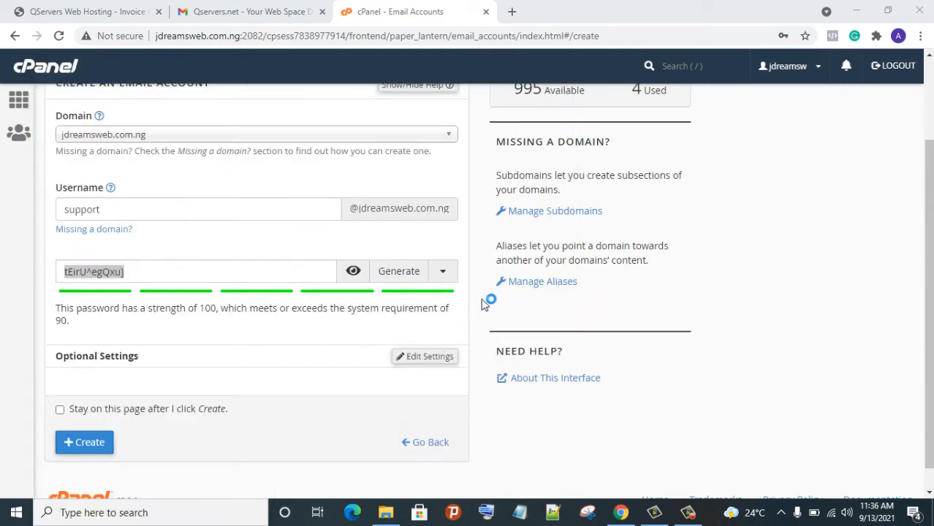
pyautogui.click(555, 243)
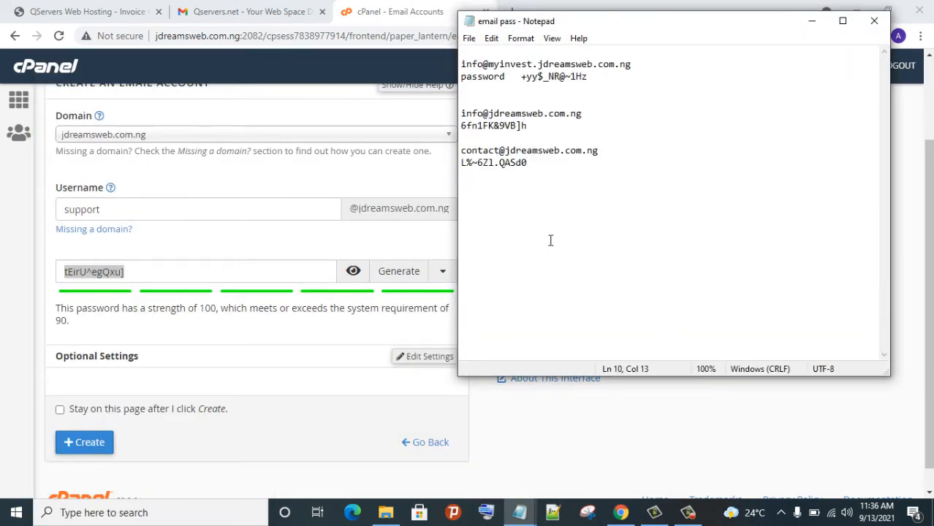
pyautogui.press('Return')
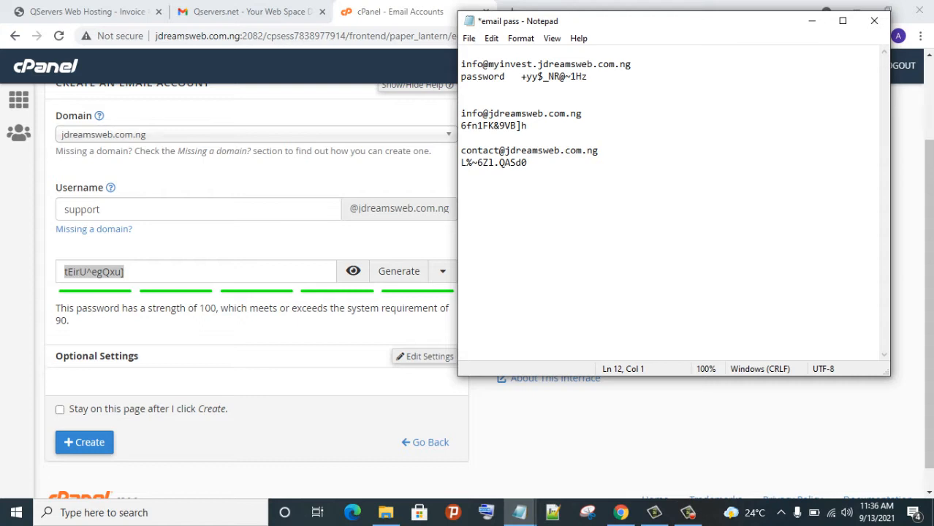
pyautogui.hotkey('ctrl', 'v')
pyautogui.click(652, 403)
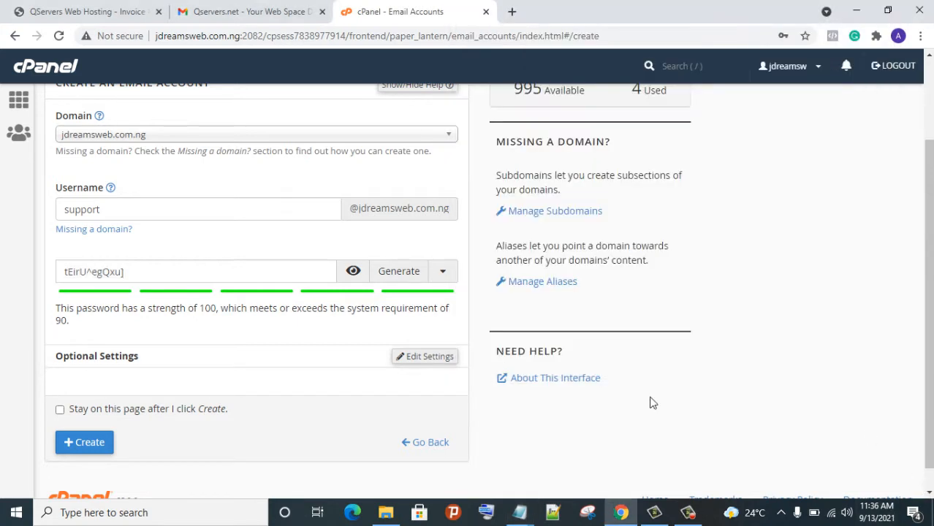
# Create the support mailbox, dismiss Chrome's save-password offer, and find it listed at 0 bytes of 25 MB
pyautogui.scroll(-1, 429, 340)
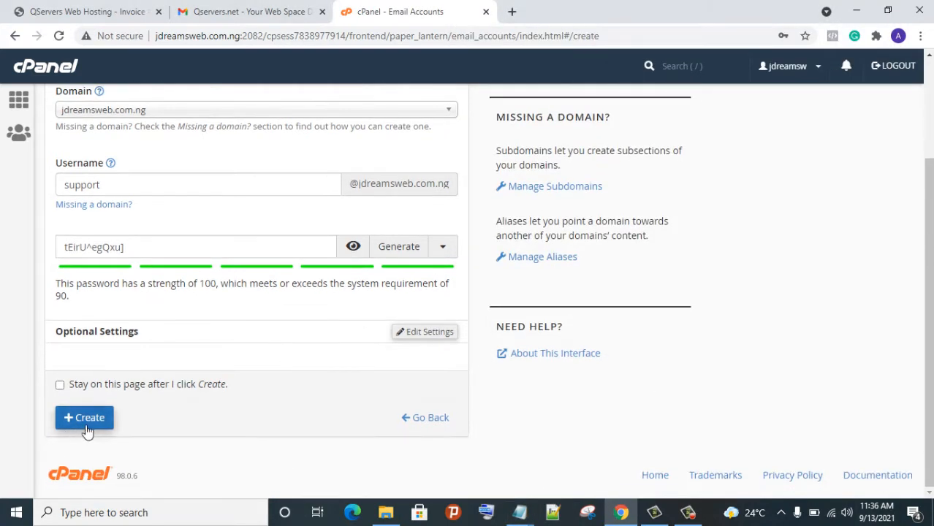
pyautogui.click(81, 422)
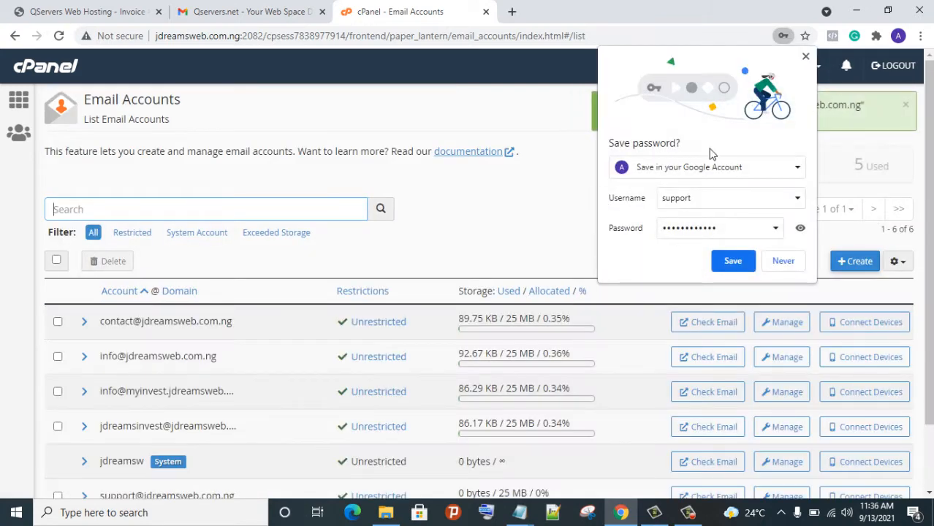
pyautogui.click(805, 57)
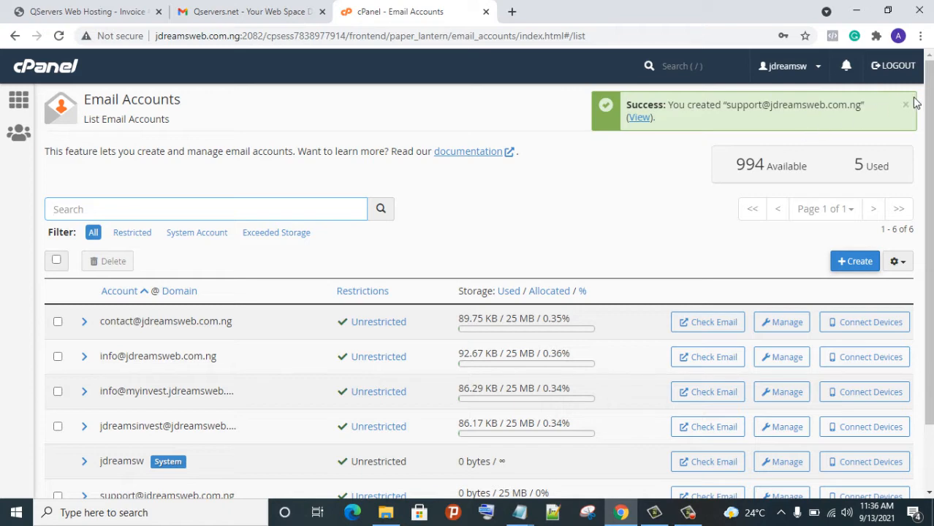
pyautogui.scroll(-2, 175, 296)
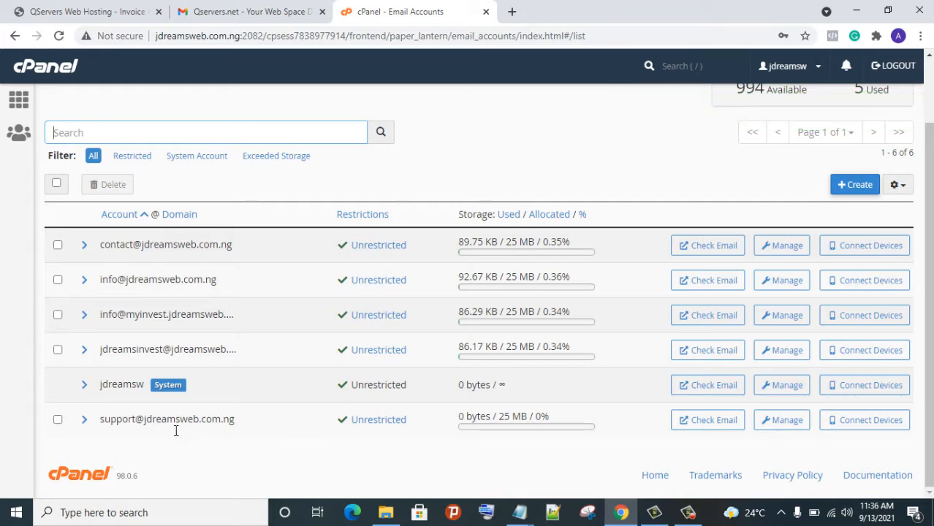
pyautogui.scroll(1, 296, 187)
pyautogui.scroll(1, 307, 169)
pyautogui.scroll(-1, 359, 143)
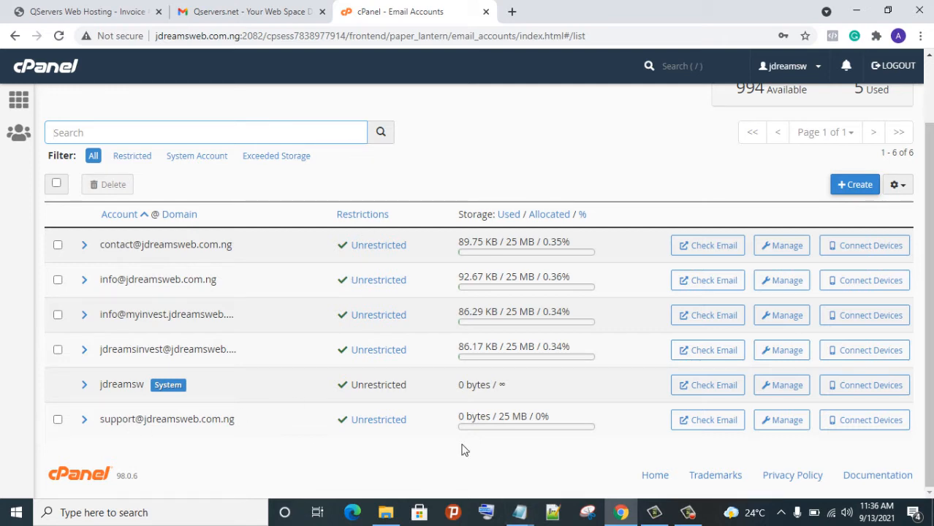
# Go to Forwarders from the cPanel home page and start a new forwarder for jdreamsweb.com.ng
pyautogui.click(22, 100)
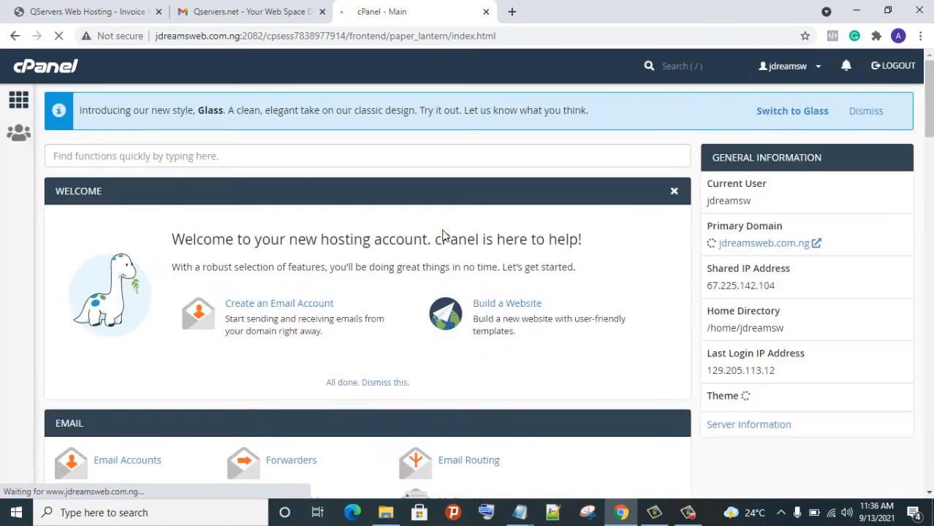
pyautogui.scroll(-3, 488, 246)
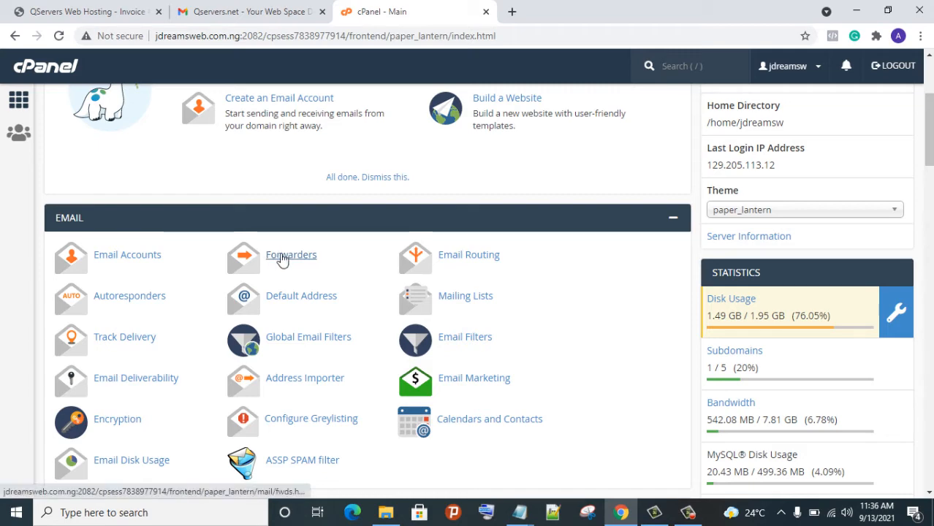
pyautogui.click(282, 261)
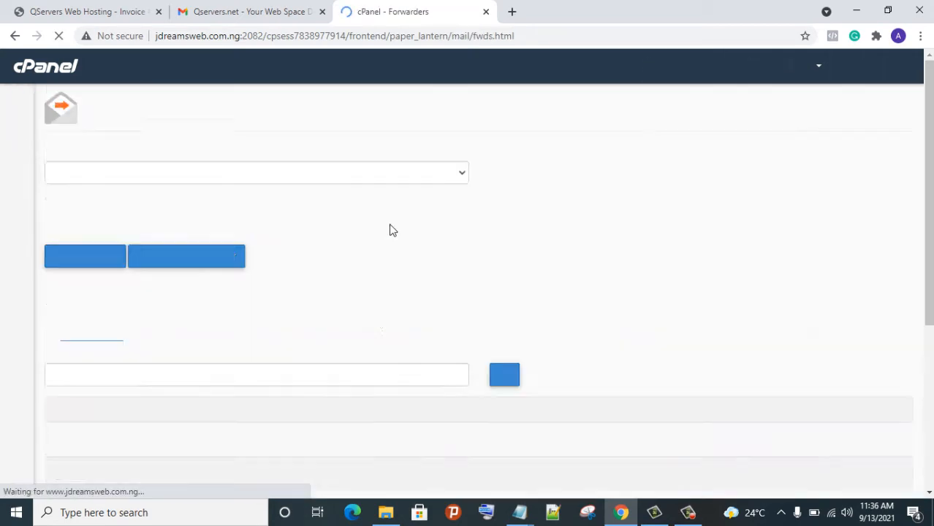
pyautogui.scroll(-2, 439, 186)
pyautogui.scroll(2, 447, 196)
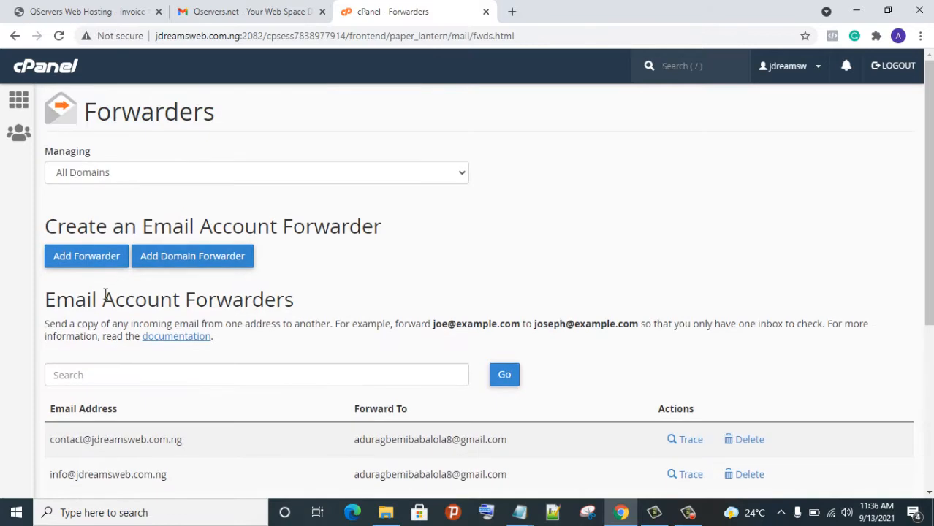
pyautogui.click(89, 257)
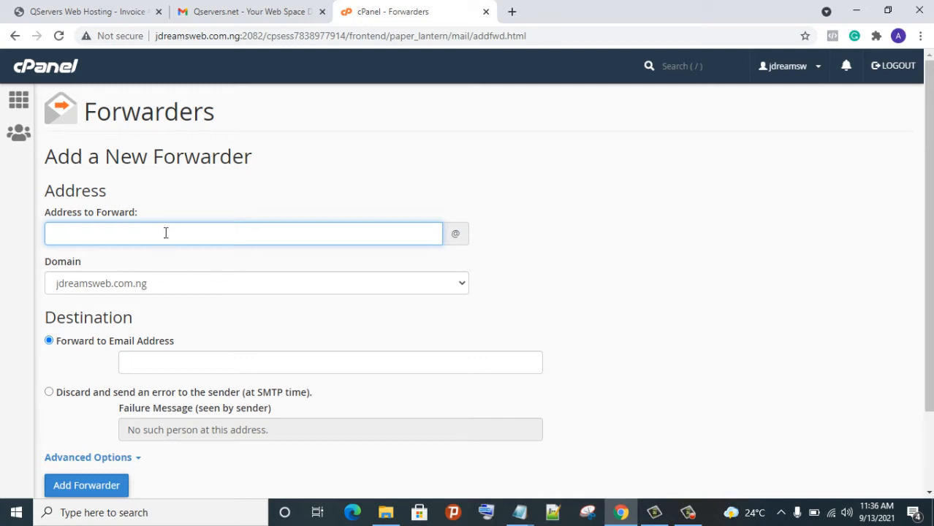
# Add a forwarder sending 'support' mail to the owner's saved Gmail address
pyautogui.click(169, 241)
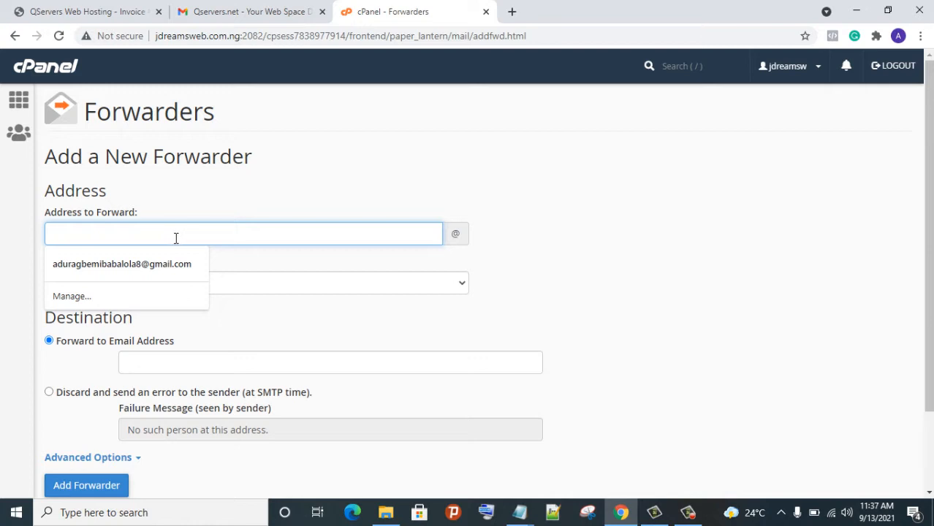
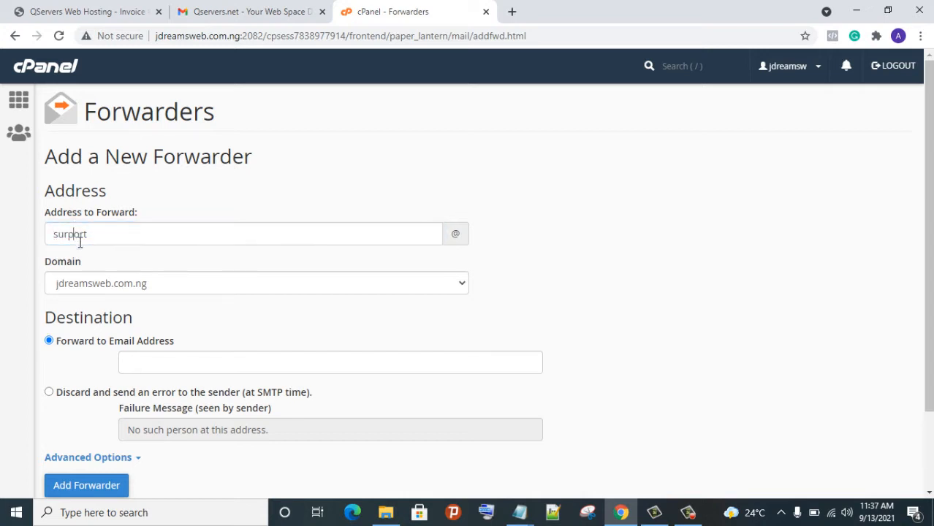
pyautogui.click(76, 241)
pyautogui.rightClick(76, 241)
pyautogui.click(93, 246)
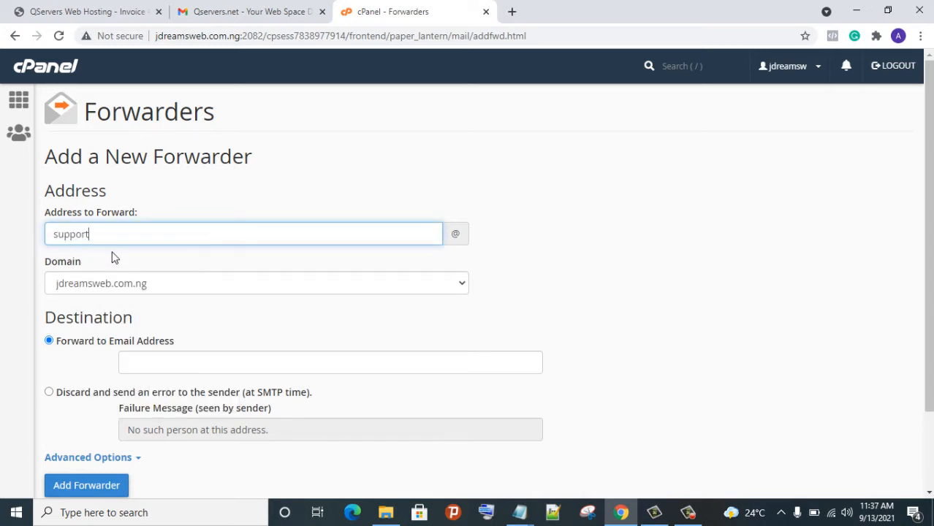
pyautogui.scroll(-2, 190, 292)
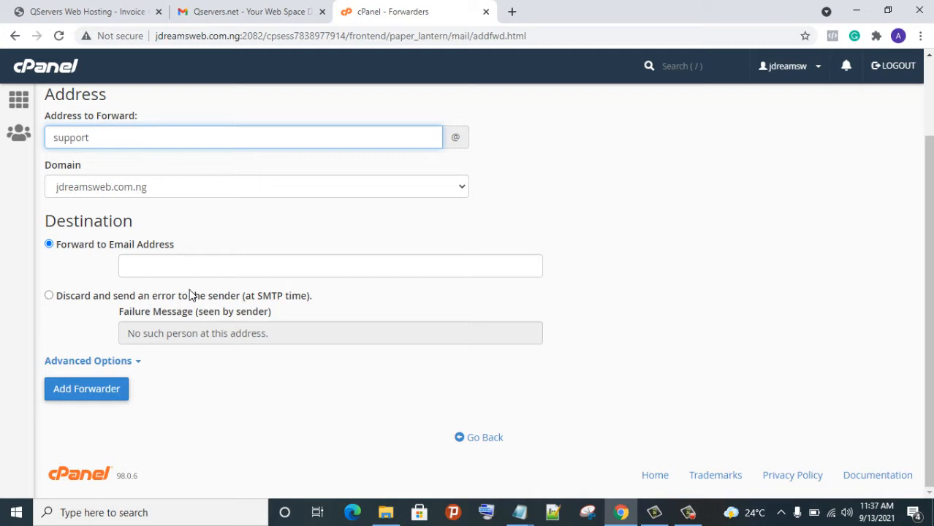
pyautogui.click(151, 275)
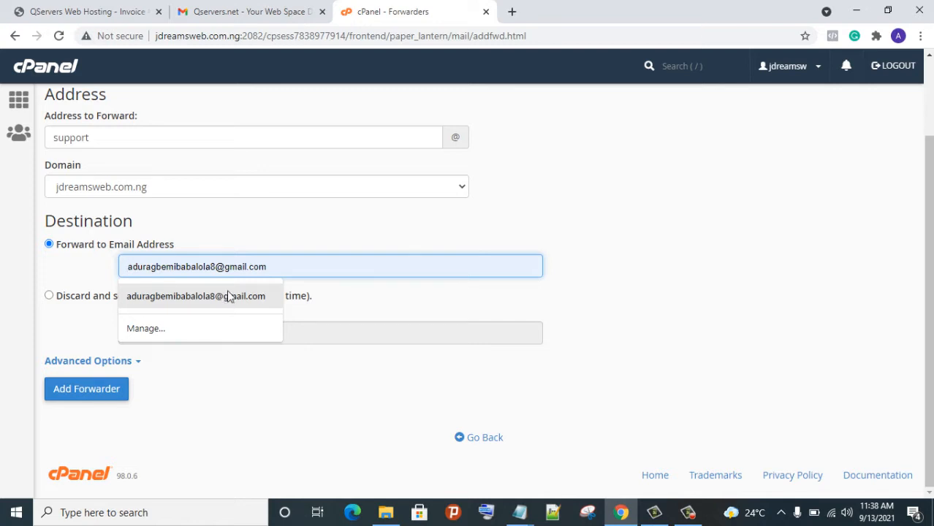
pyautogui.click(245, 296)
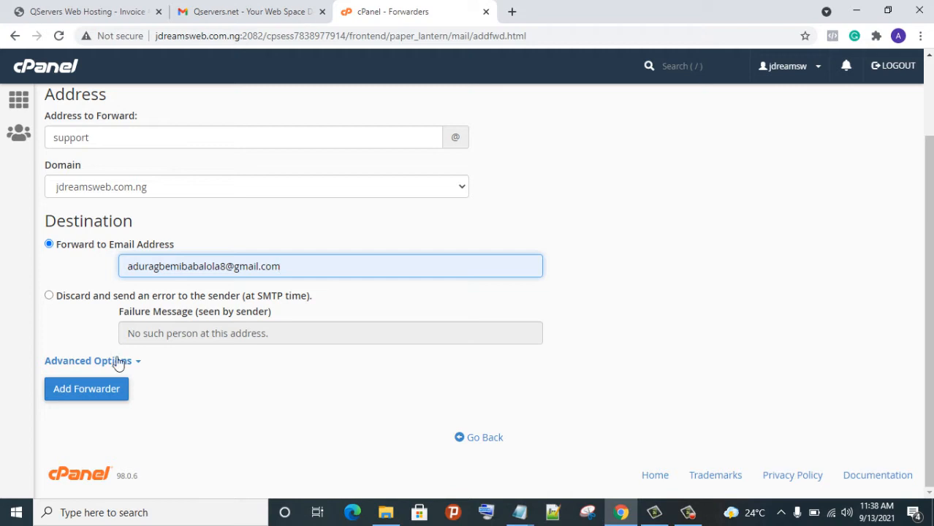
pyautogui.click(96, 394)
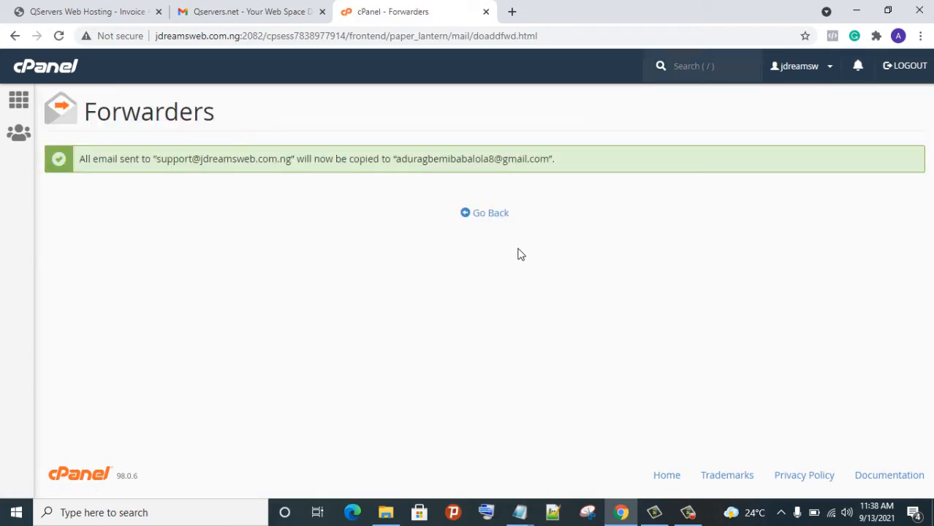
# Open Autoresponders from the cPanel home page and start a new autoresponder
pyautogui.click(22, 102)
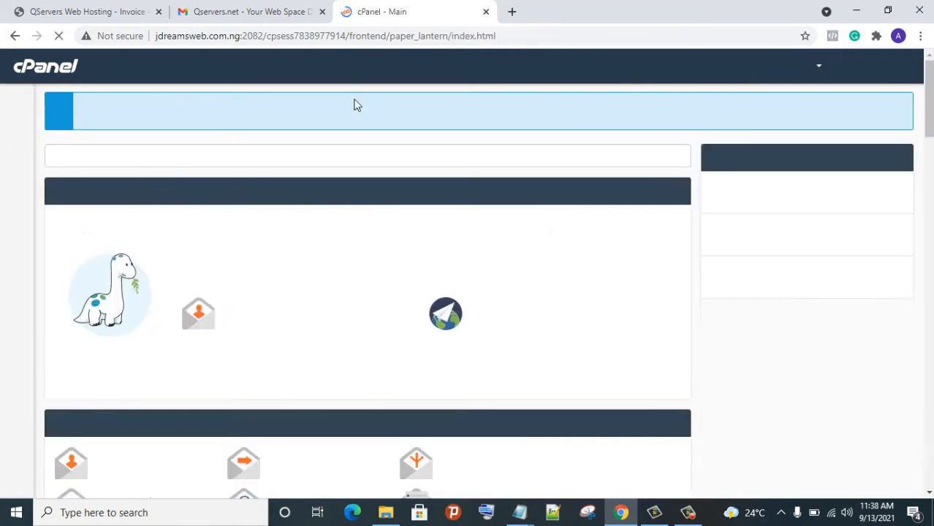
pyautogui.scroll(-4, 459, 184)
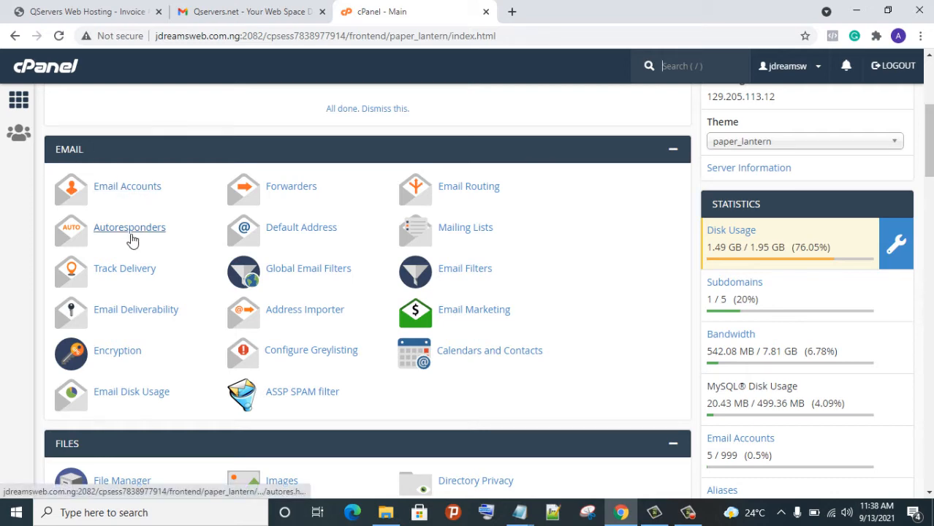
pyautogui.click(114, 296)
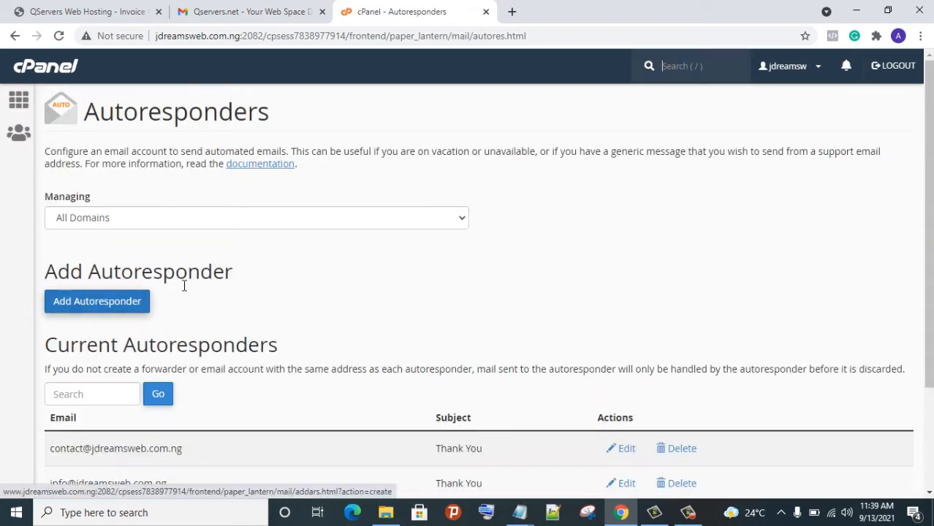
pyautogui.click(103, 302)
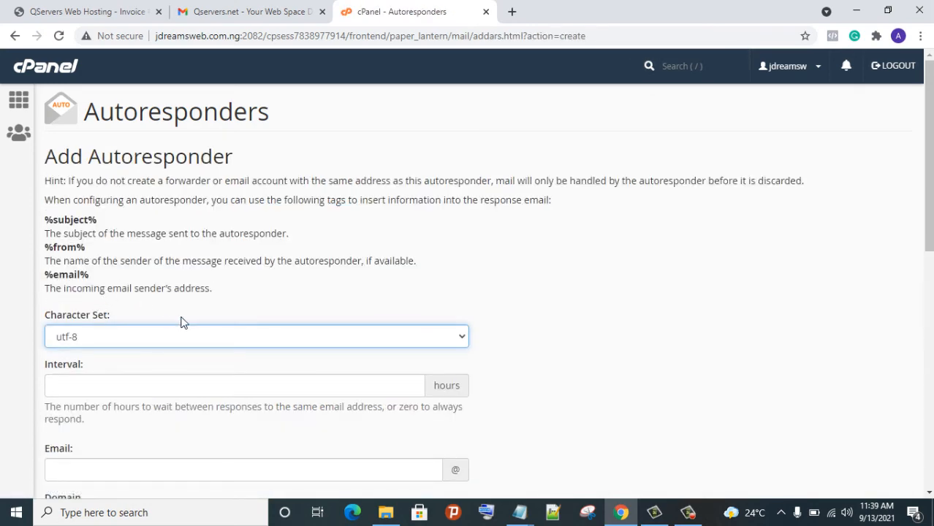
pyautogui.scroll(-3, 181, 321)
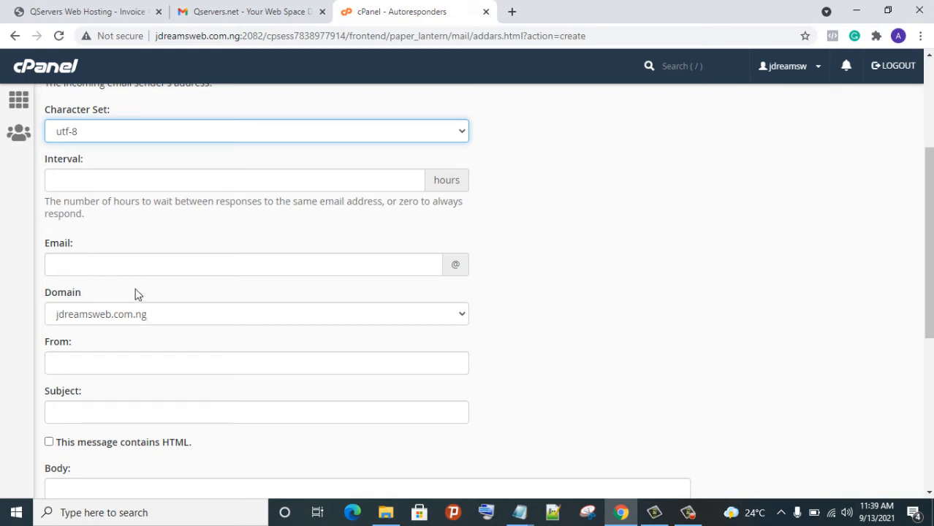
# Set the autoresponder Email to 'support' and the From field to the support address
pyautogui.click(135, 269)
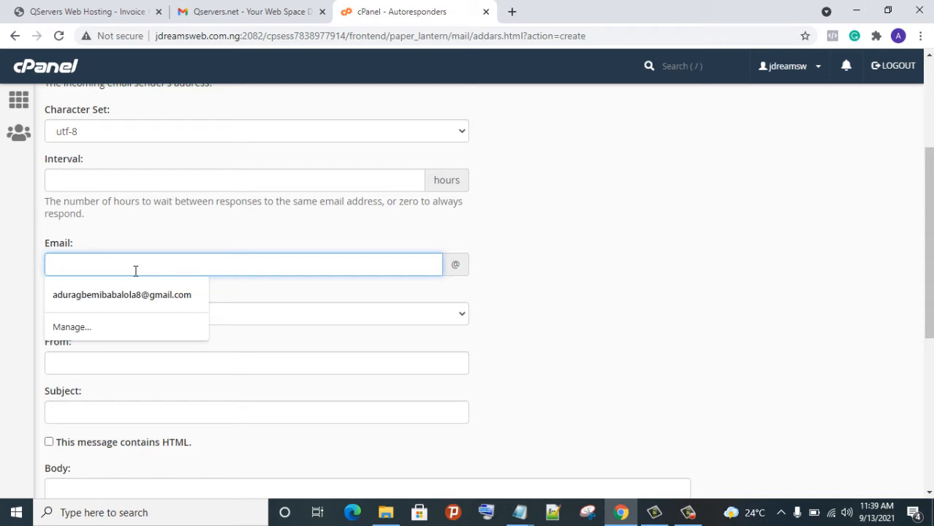
pyautogui.rightClick(128, 277)
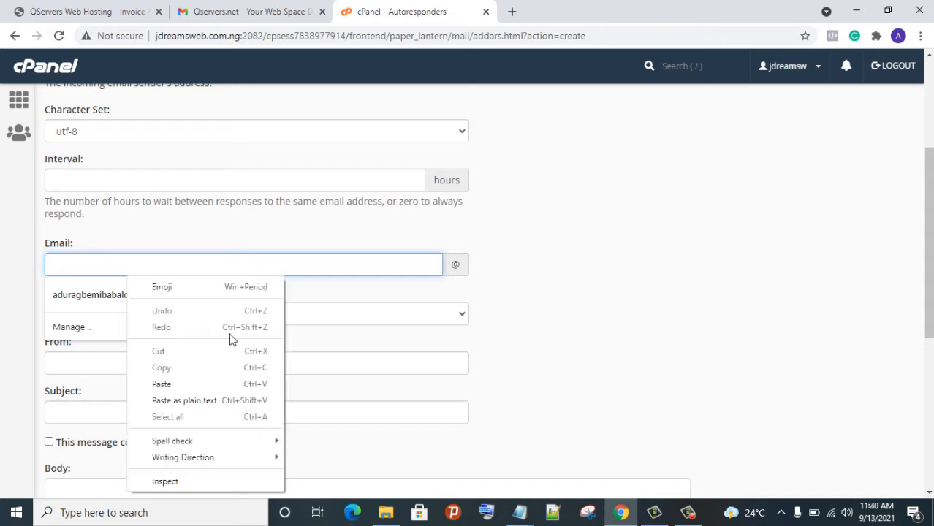
pyautogui.click(261, 384)
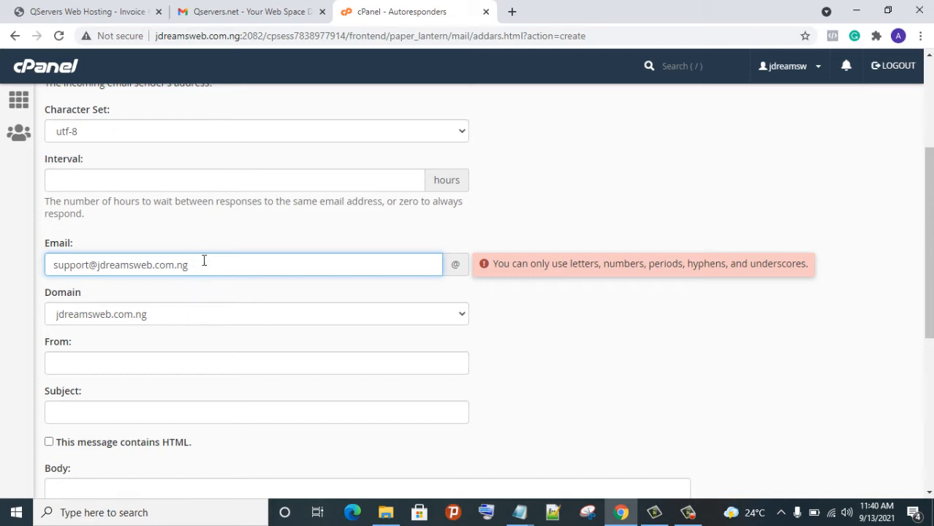
pyautogui.moveTo(201, 270); pyautogui.dragTo(98, 278)
pyautogui.press('BackSpace')
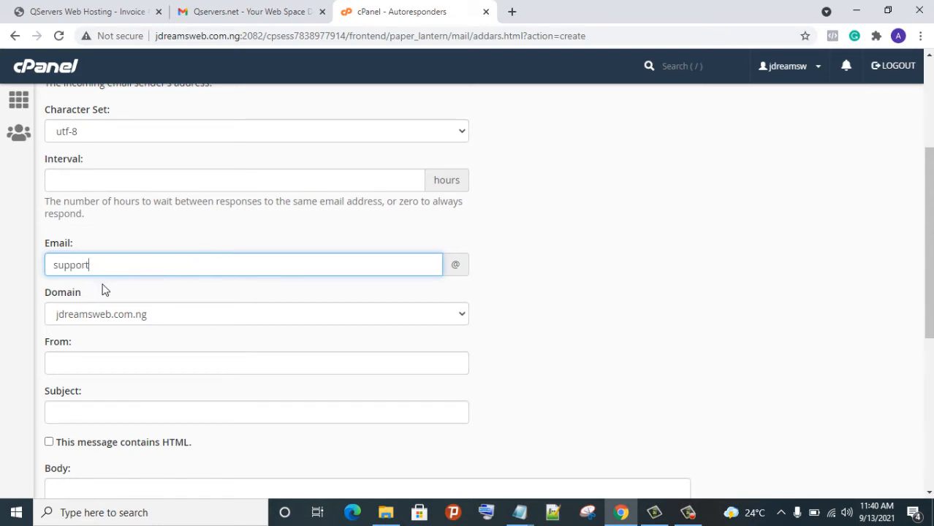
pyautogui.click(153, 369)
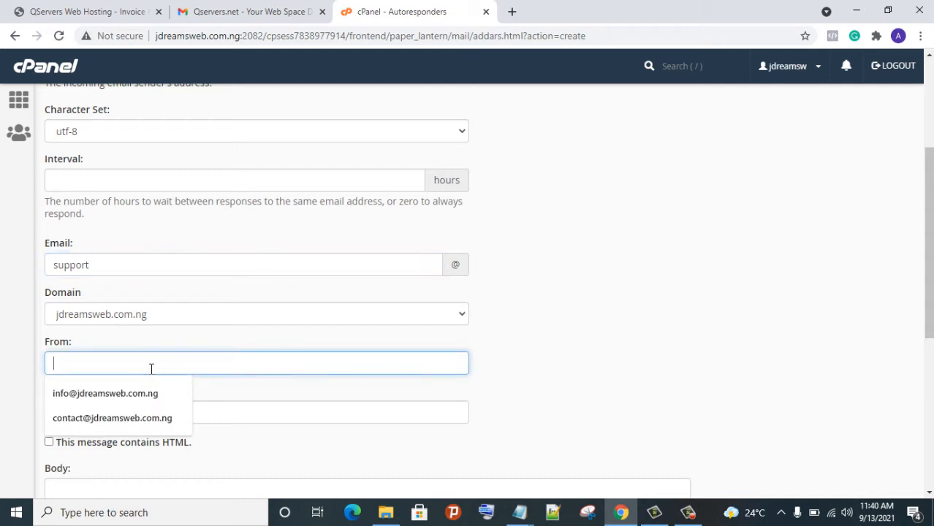
pyautogui.scroll(-2, 171, 322)
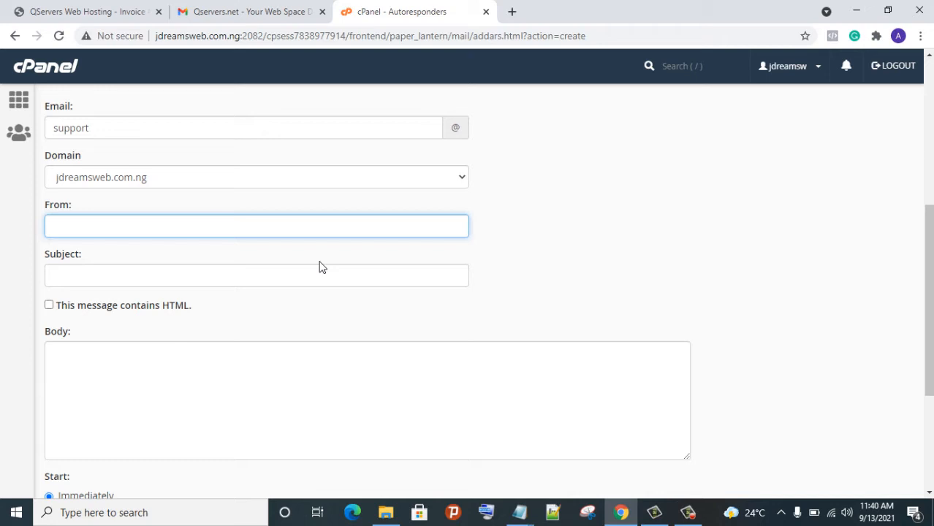
pyautogui.click(302, 228)
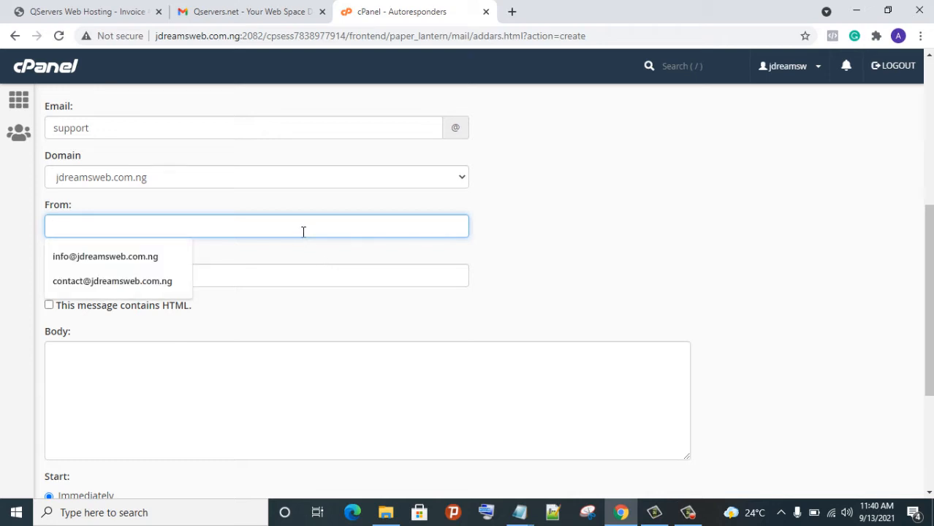
pyautogui.rightClick(295, 221)
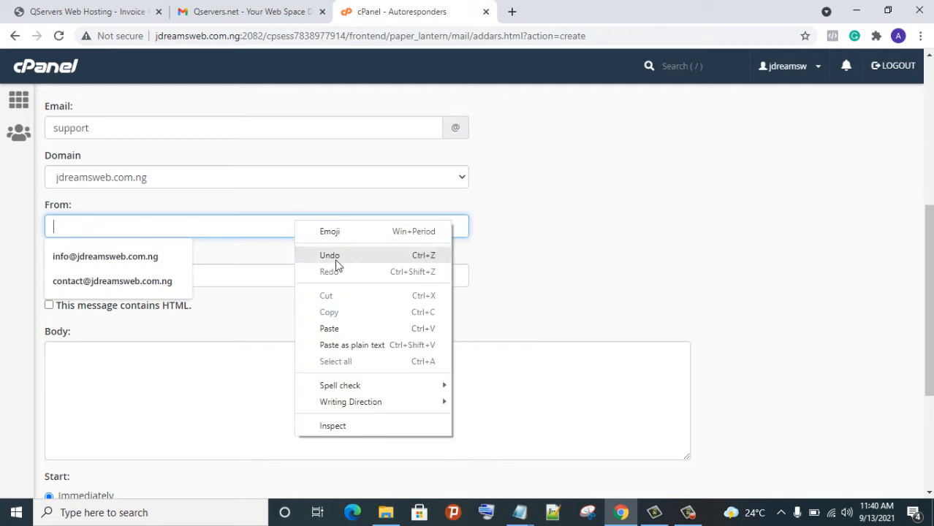
pyautogui.click(367, 335)
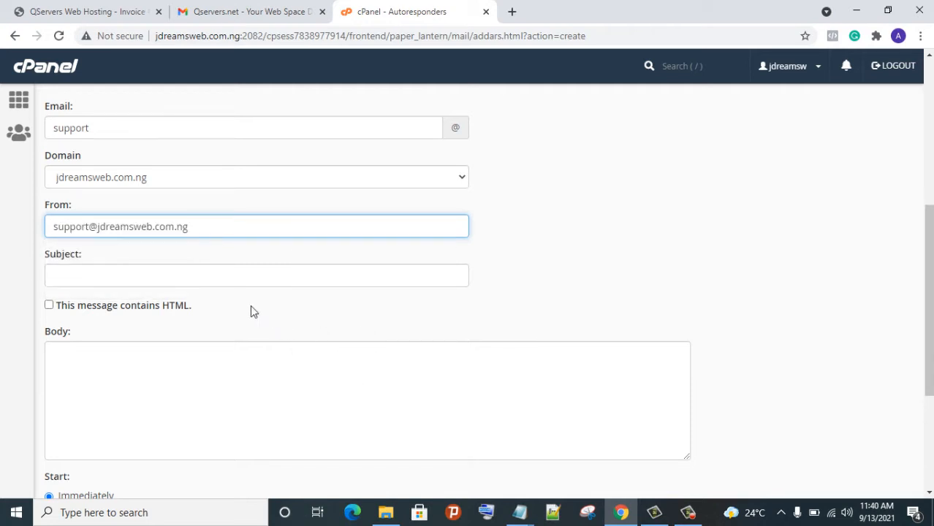
# Give it subject 'Thank You' and body 'Thanks for contacting us', then create it
pyautogui.click(239, 282)
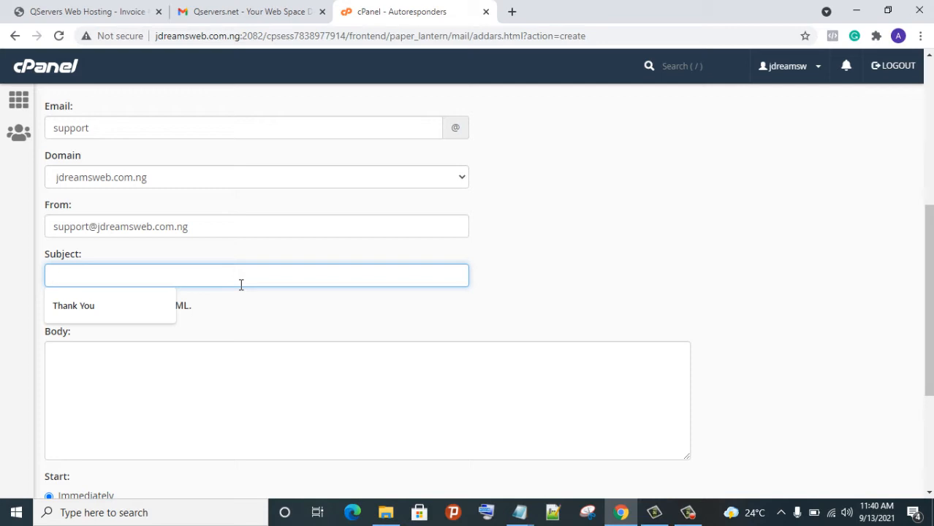
pyautogui.write('Thank You')
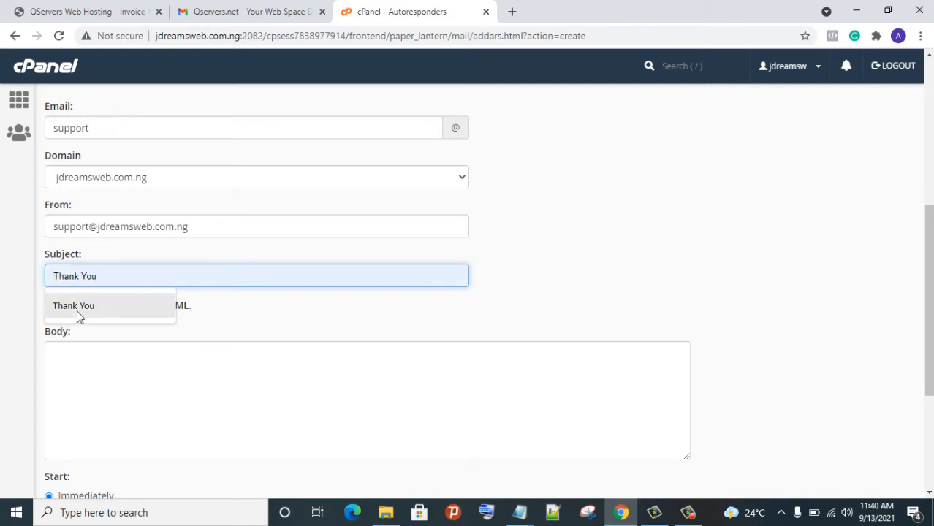
pyautogui.click(79, 308)
pyautogui.click(120, 358)
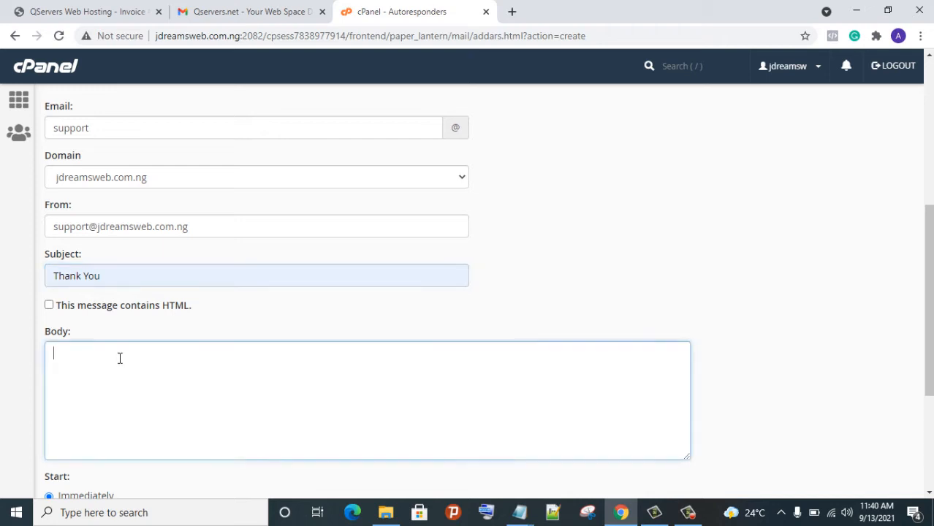
pyautogui.write('TH')
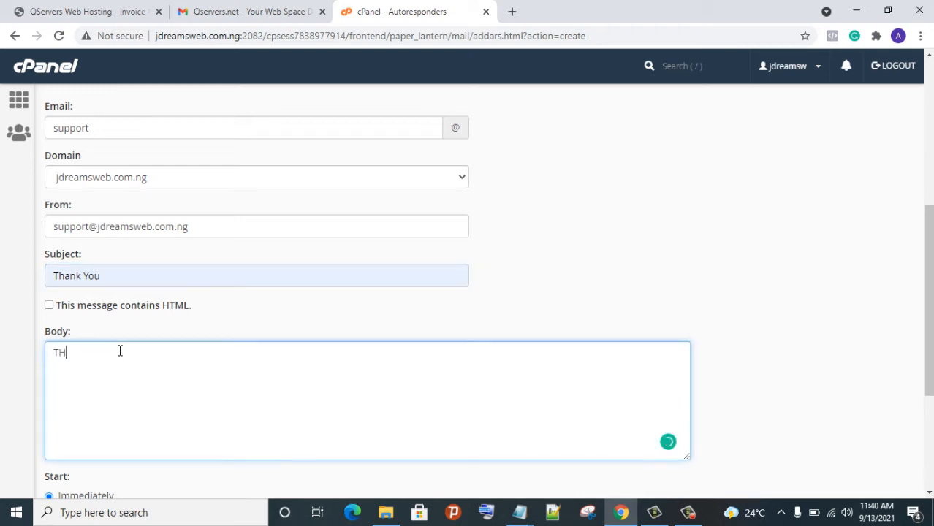
pyautogui.press('BackSpace')
pyautogui.write('hanks for con')
pyautogui.write('tacting us')
pyautogui.scroll(-3, 223, 341)
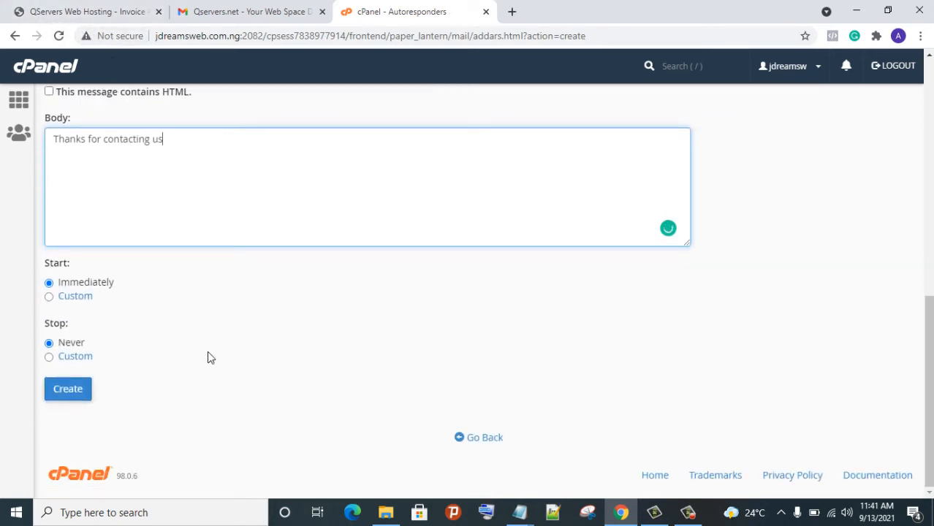
pyautogui.click(73, 393)
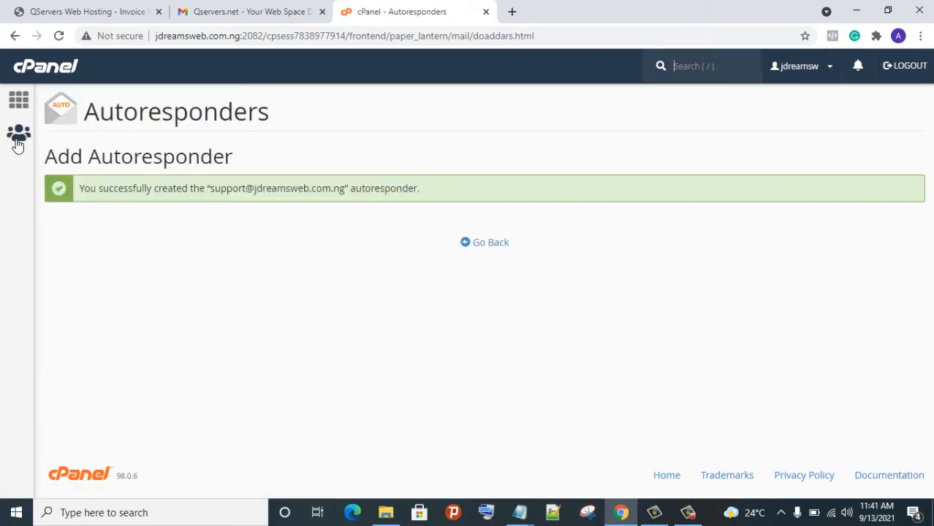
# Open Email Accounts from cPanel home and launch webmail for the support mailbox
pyautogui.click(25, 106)
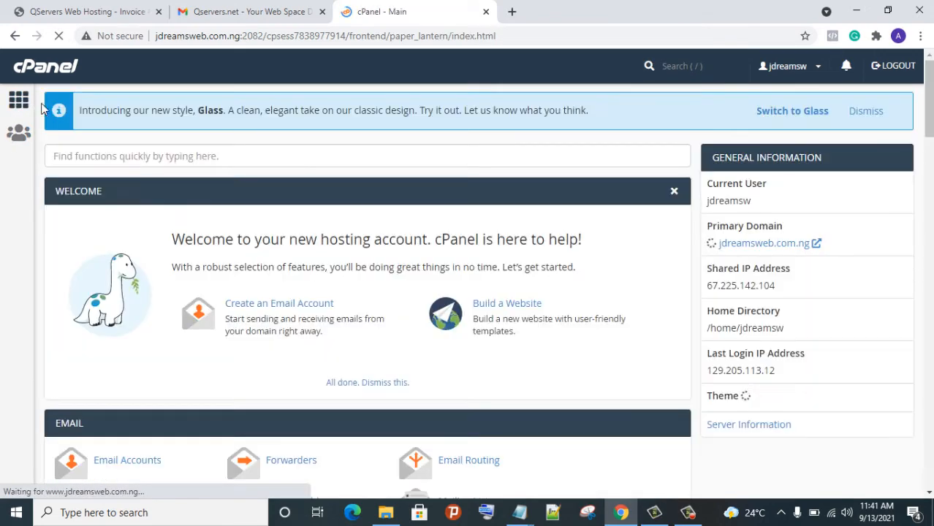
pyautogui.scroll(-3, 242, 210)
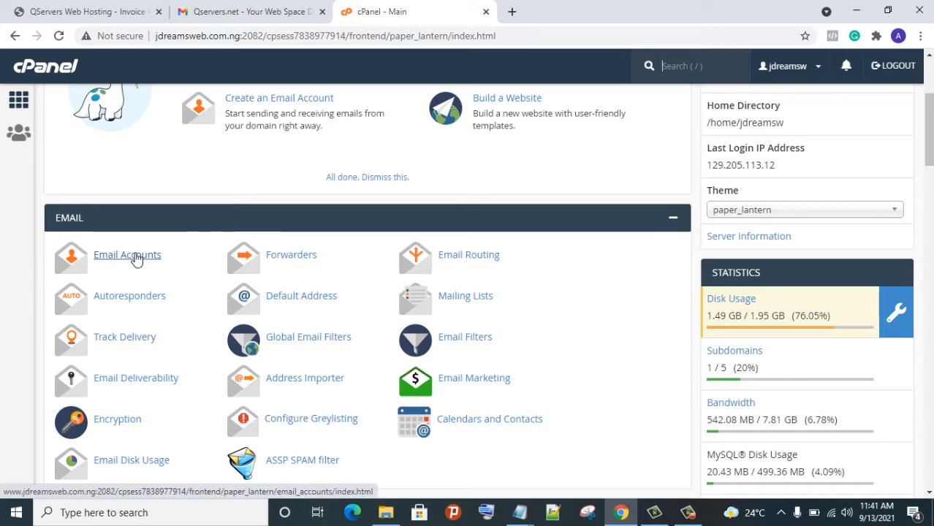
pyautogui.click(136, 257)
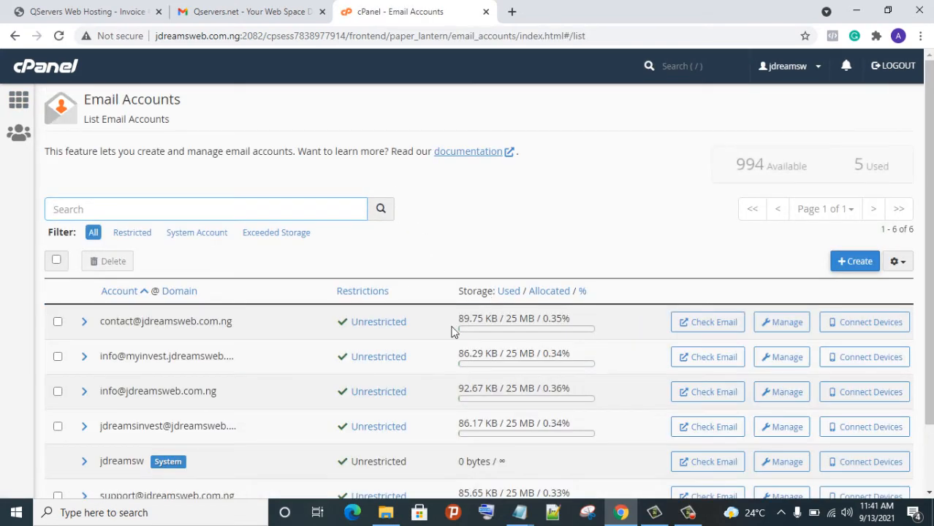
pyautogui.scroll(-2, 447, 344)
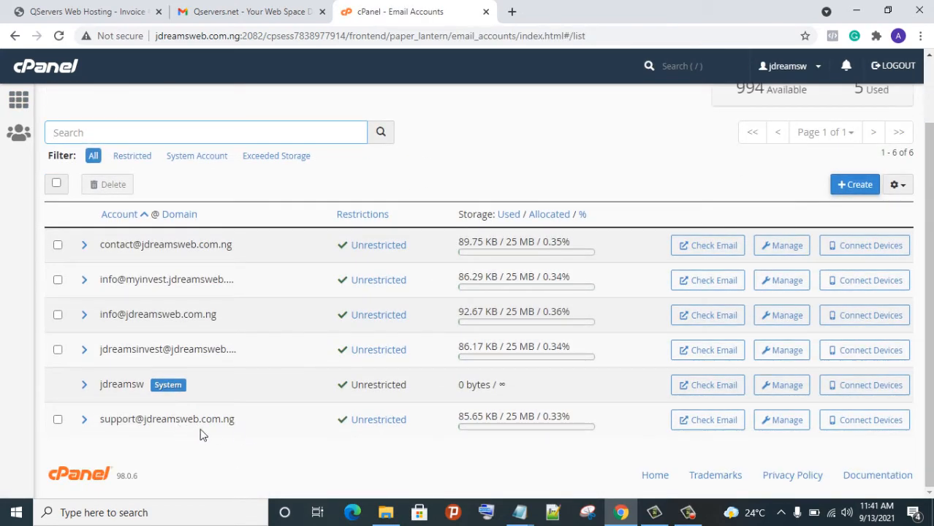
pyautogui.click(704, 422)
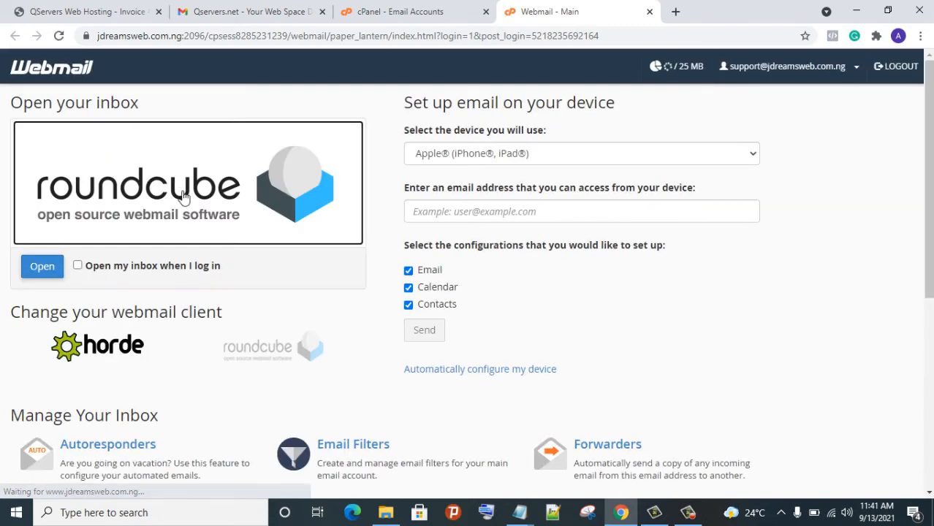
# Open the support inbox in Roundcube, then return to the hosting welcome email in Gmail
pyautogui.click(52, 271)
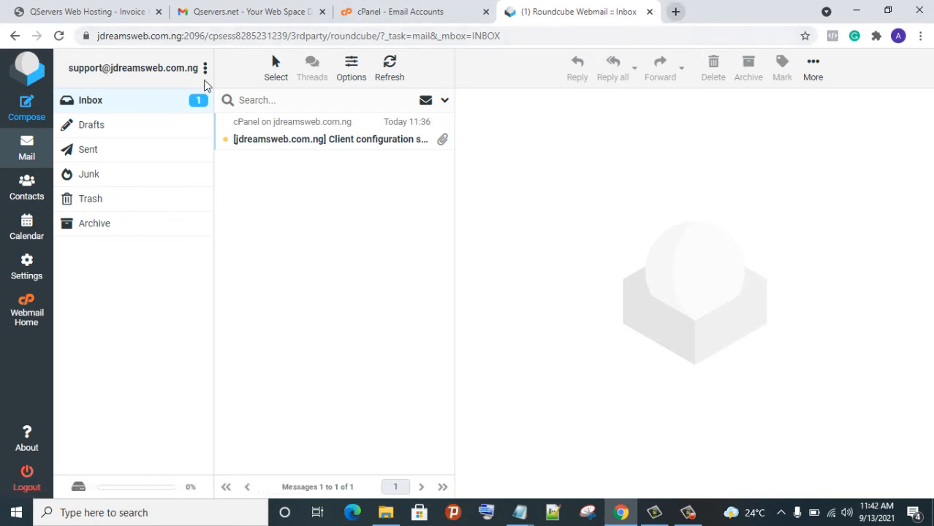
pyautogui.click(194, 17)
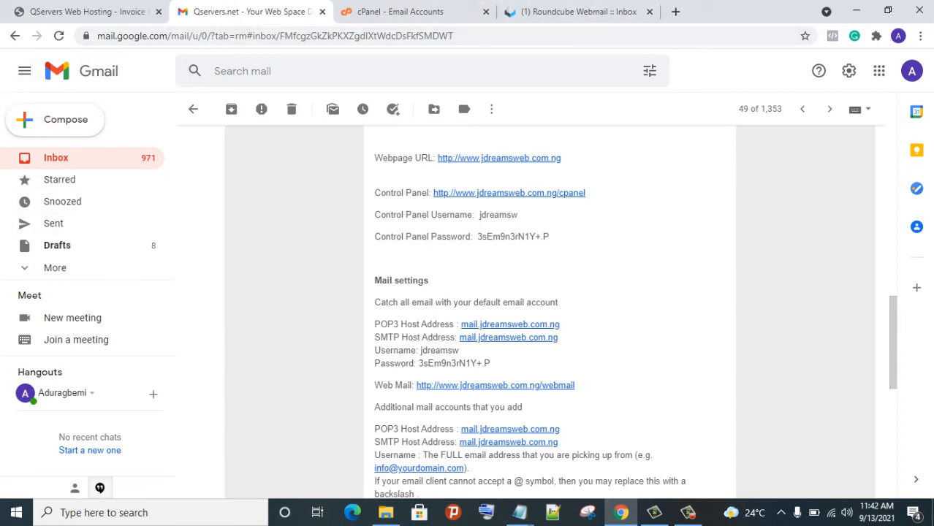
# Open Gmail in a new tab, switch to the second Google account, and close the old inbox tab
pyautogui.click(676, 12)
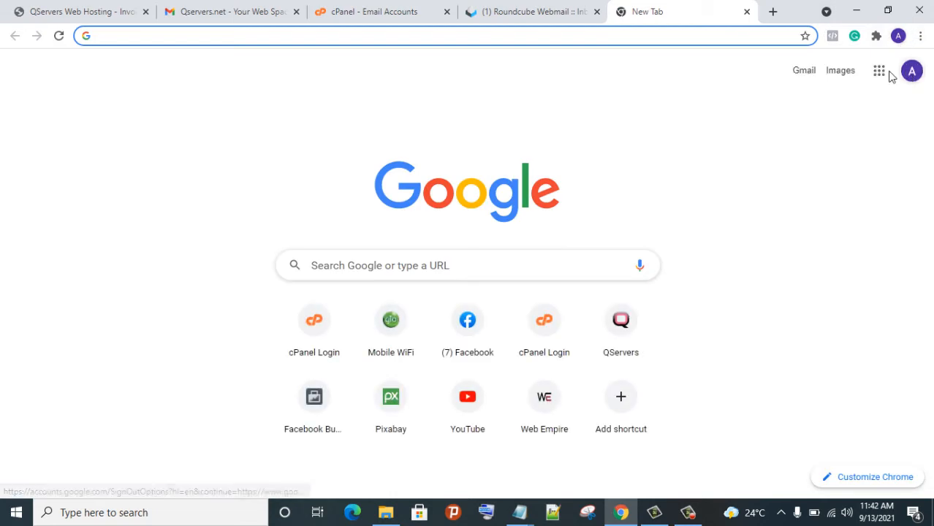
pyautogui.click(881, 71)
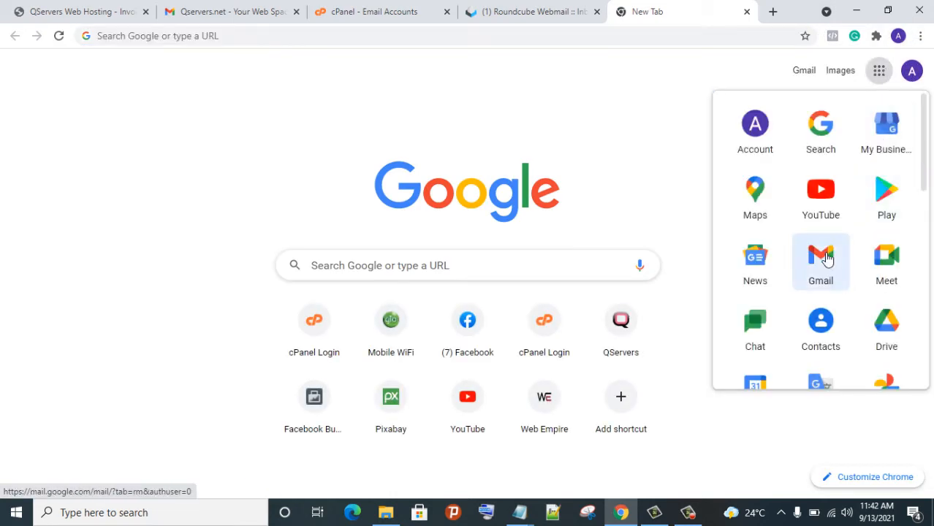
pyautogui.click(831, 265)
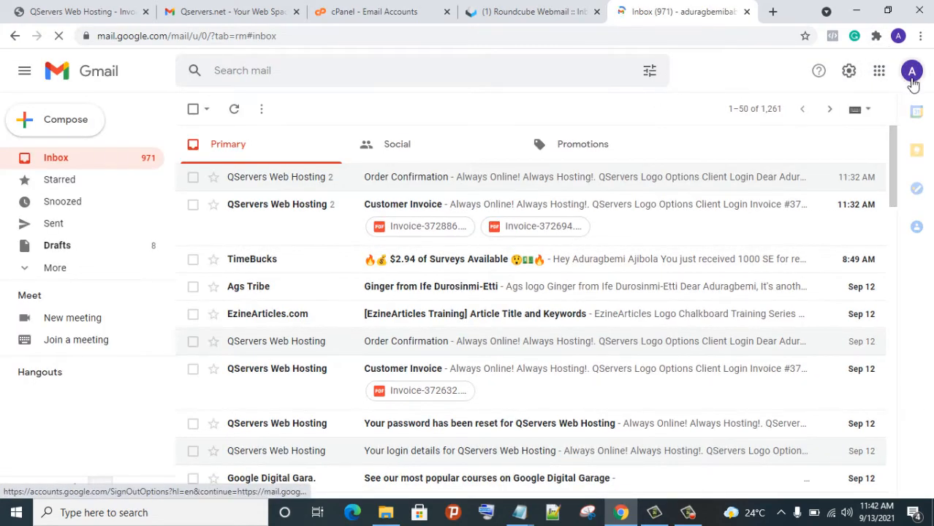
pyautogui.click(911, 73)
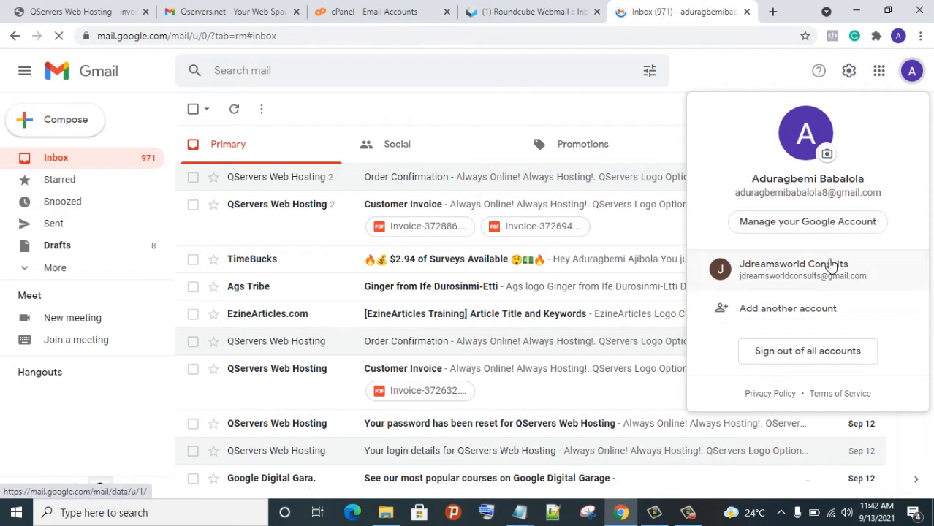
pyautogui.click(782, 264)
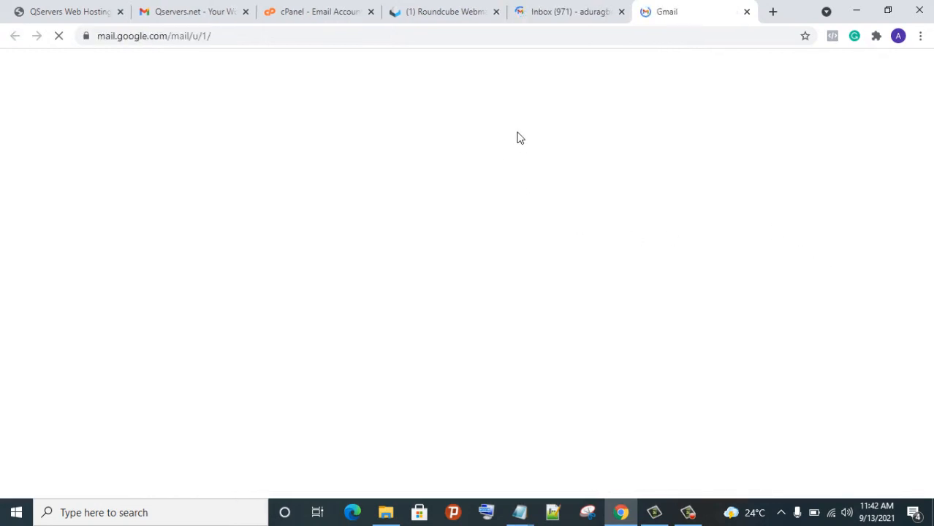
pyautogui.click(620, 13)
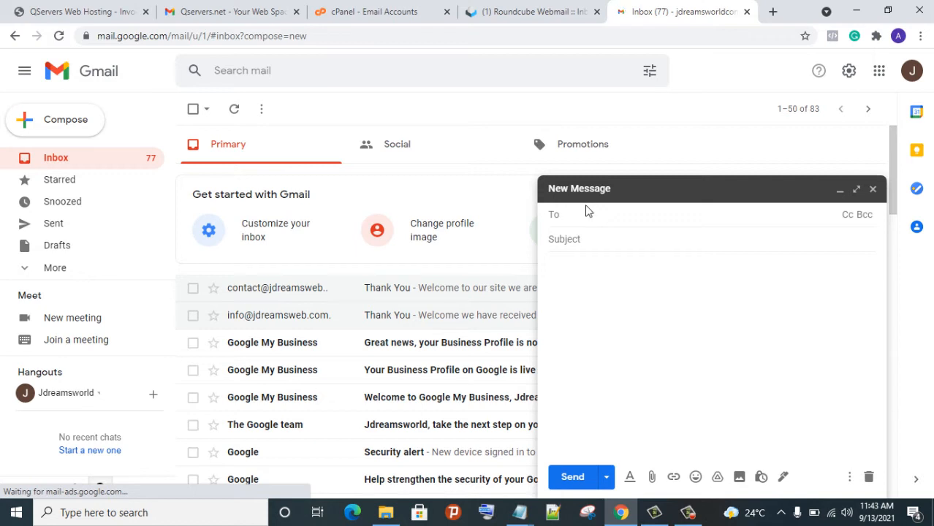
# Email the support address with subject 'Need Help' and body 'Hello i need more info'
pyautogui.rightClick(588, 210)
pyautogui.click(564, 225)
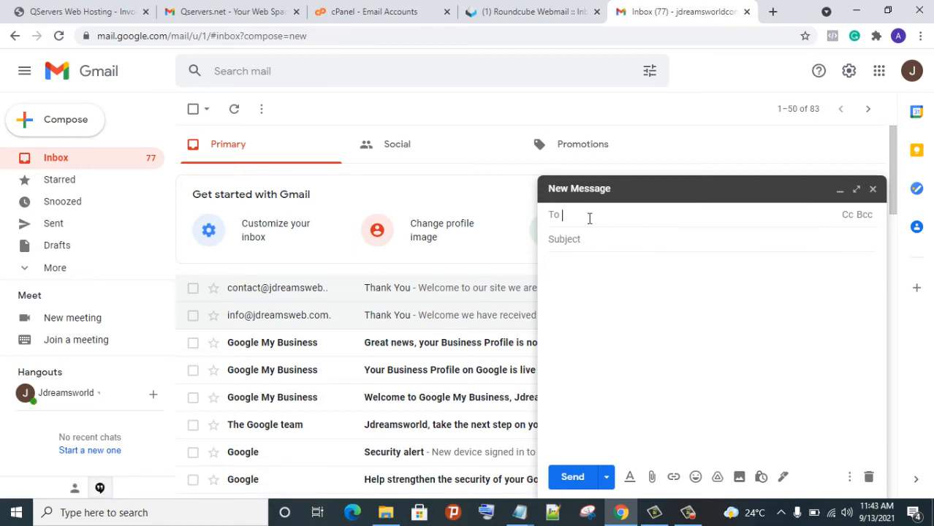
pyautogui.rightClick(583, 215)
pyautogui.click(644, 318)
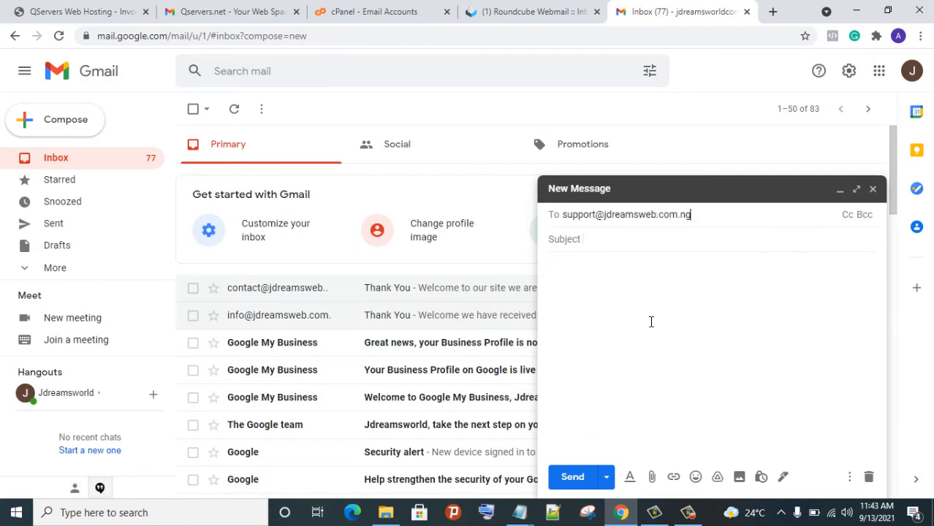
pyautogui.click(597, 247)
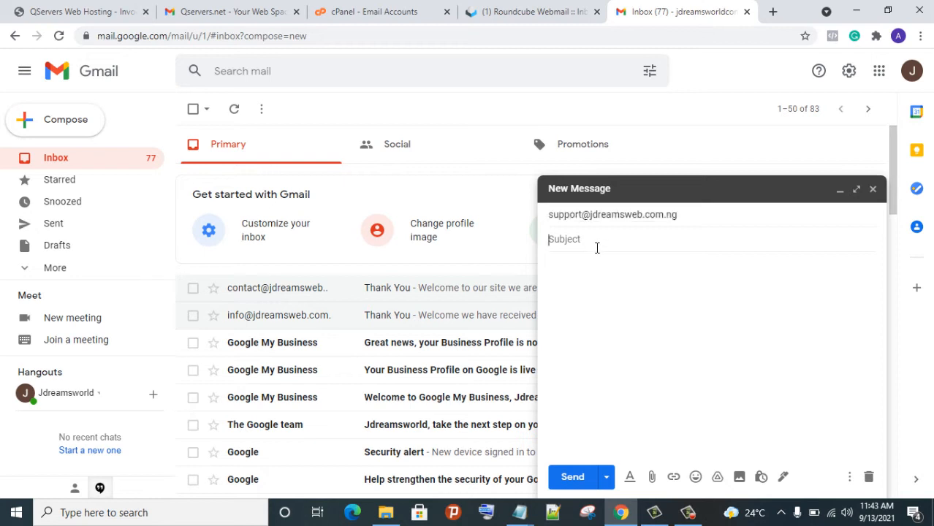
pyautogui.write('Need Help')
pyautogui.click(666, 271)
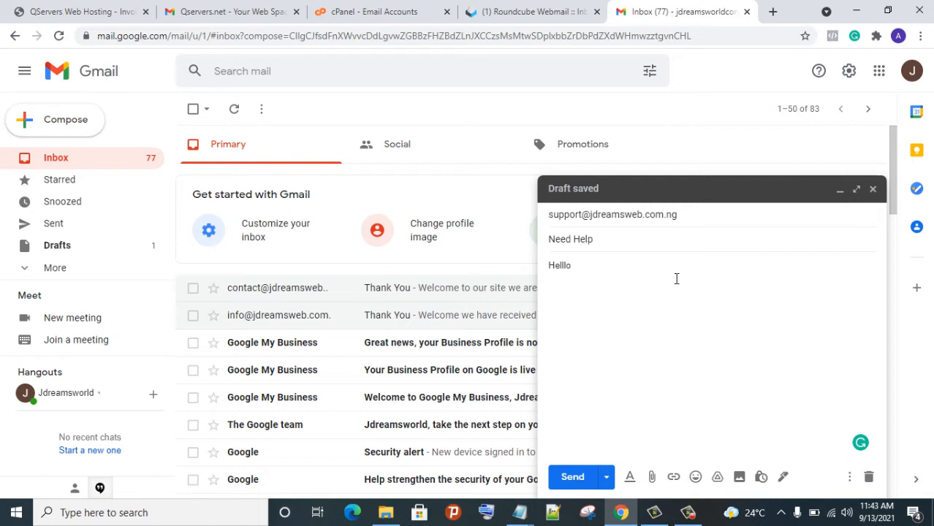
pyautogui.write('Hello i')
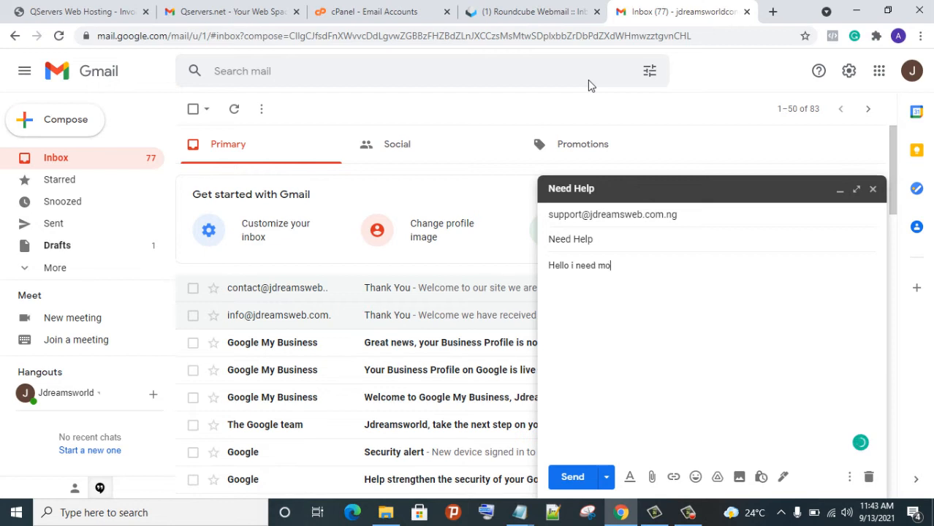
pyautogui.write('need more info')
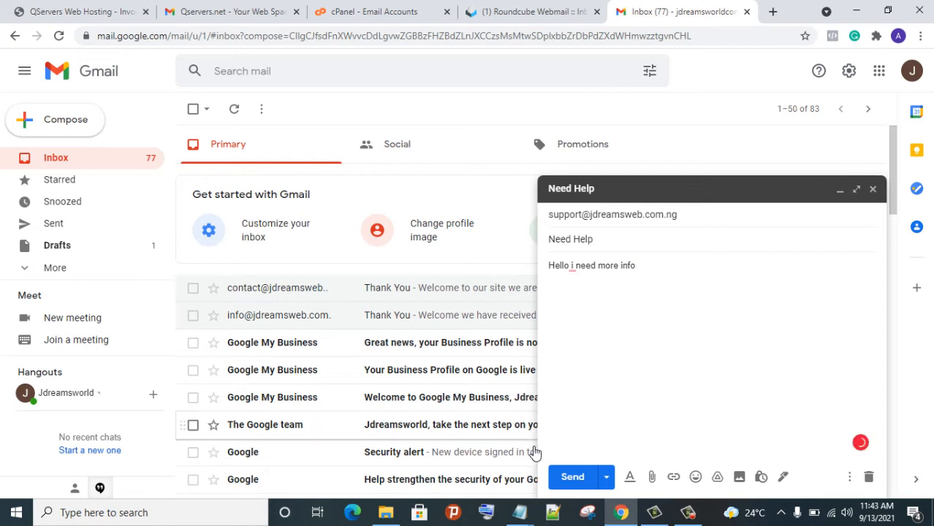
pyautogui.click(568, 477)
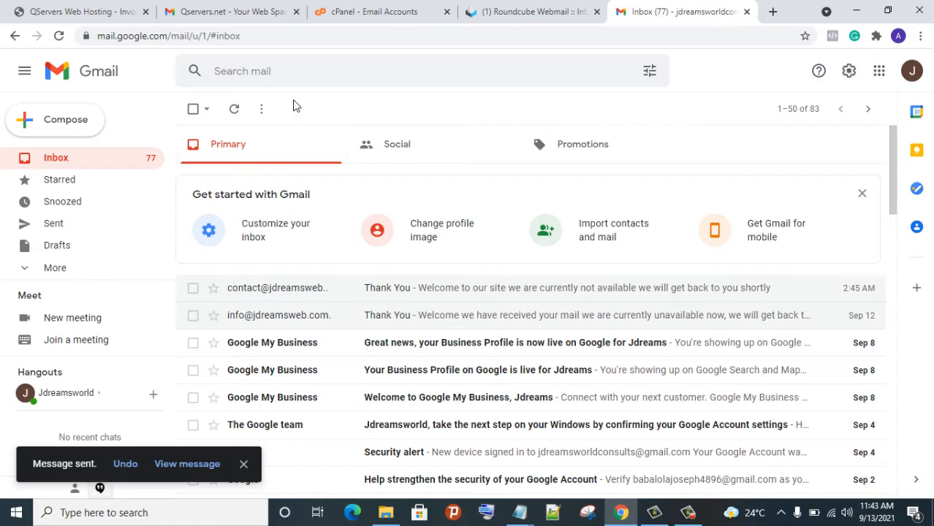
pyautogui.click(340, 19)
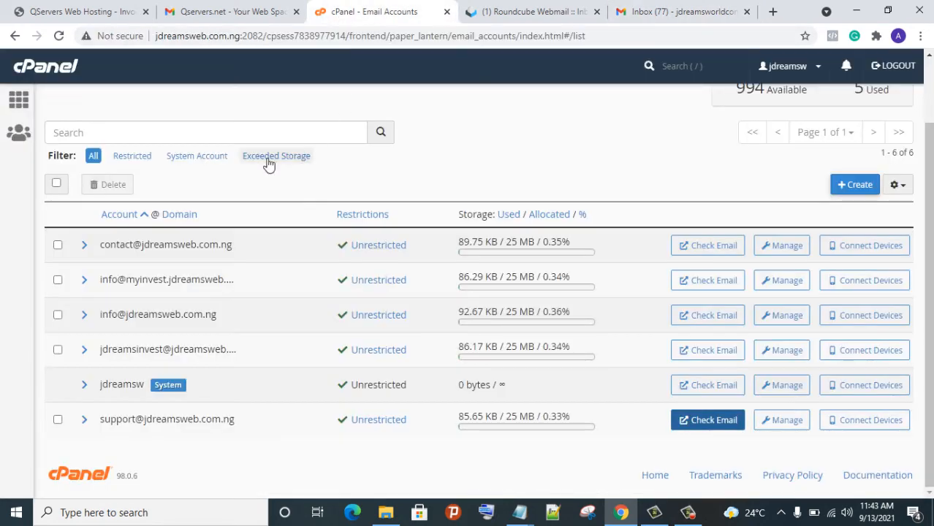
# Reload the Roundcube support inbox and open the 'Need Help' email reading 'Hello i need more info'
pyautogui.click(563, 15)
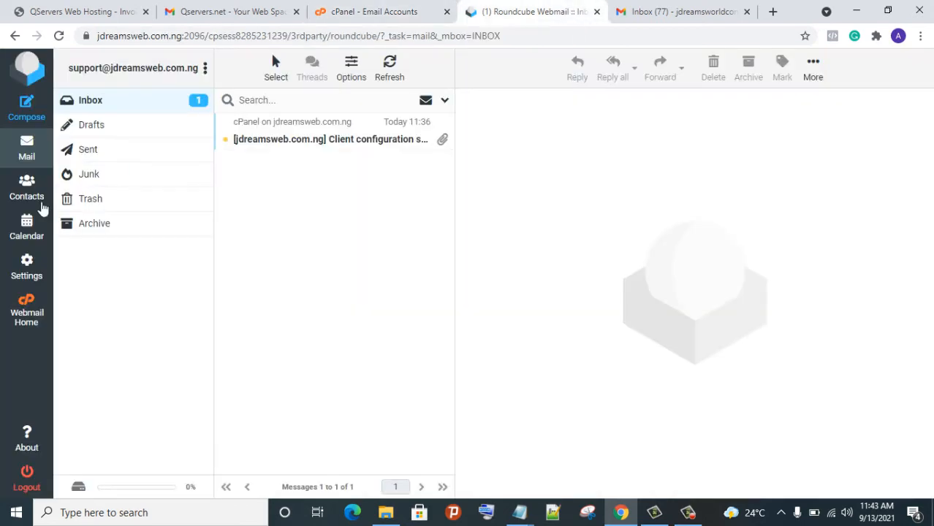
pyautogui.click(57, 36)
pyautogui.click(188, 99)
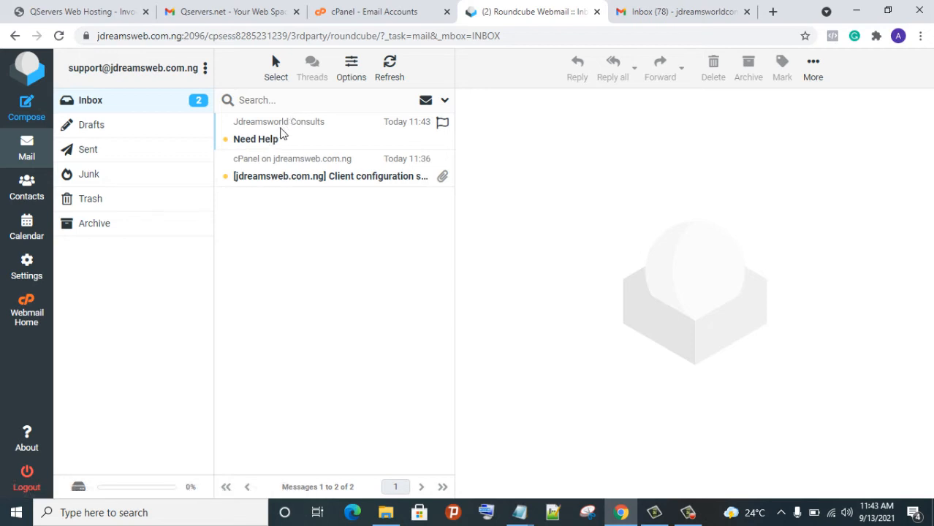
pyautogui.click(287, 130)
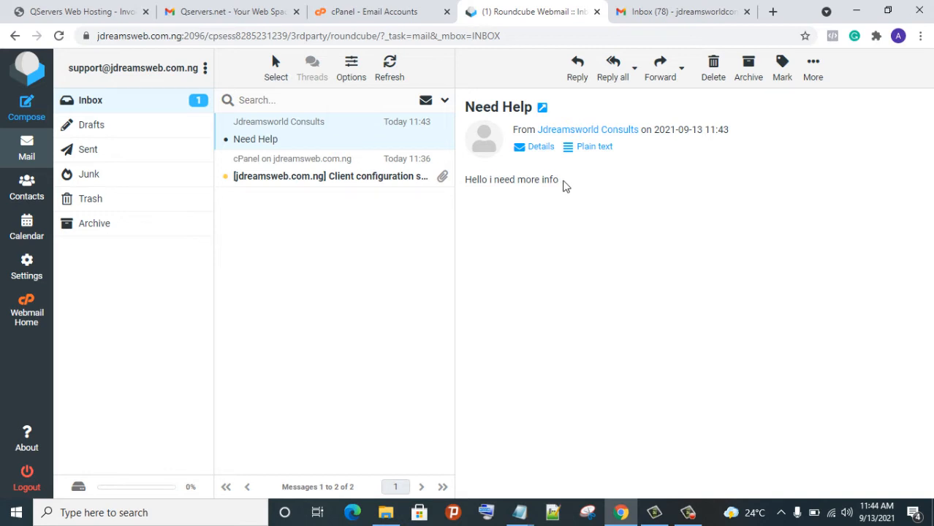
pyautogui.click(653, 16)
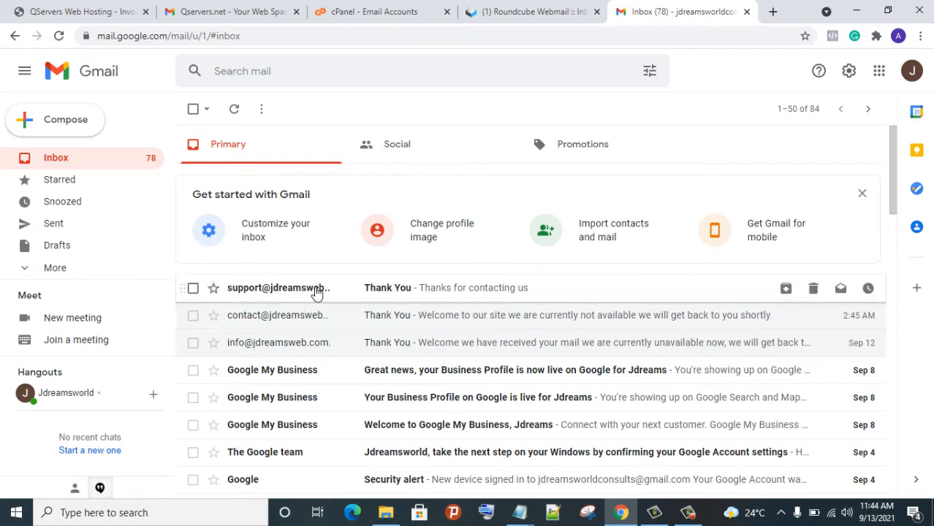
# Read the support 'Thank You' auto-reply, then reload the other account's Primary inbox
pyautogui.moveTo(350, 290); pyautogui.dragTo(350, 294)
pyautogui.click(358, 294)
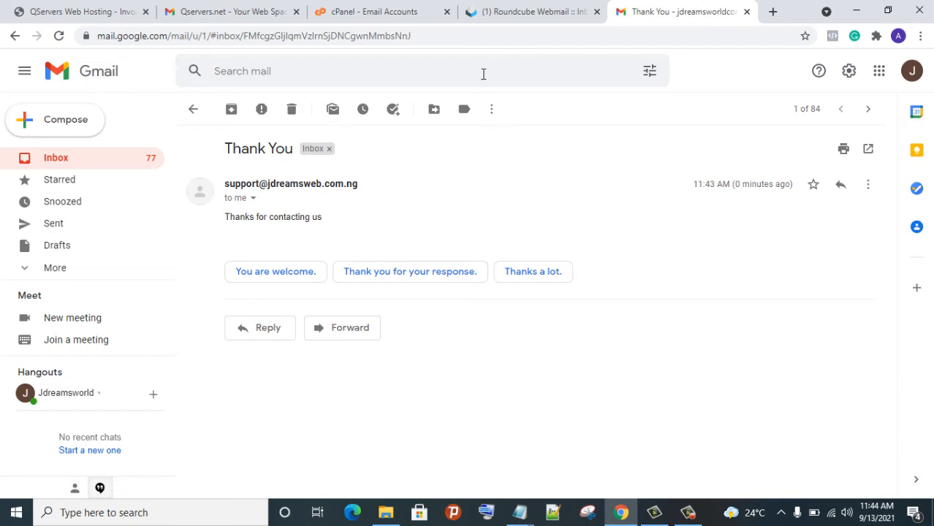
pyautogui.click(215, 12)
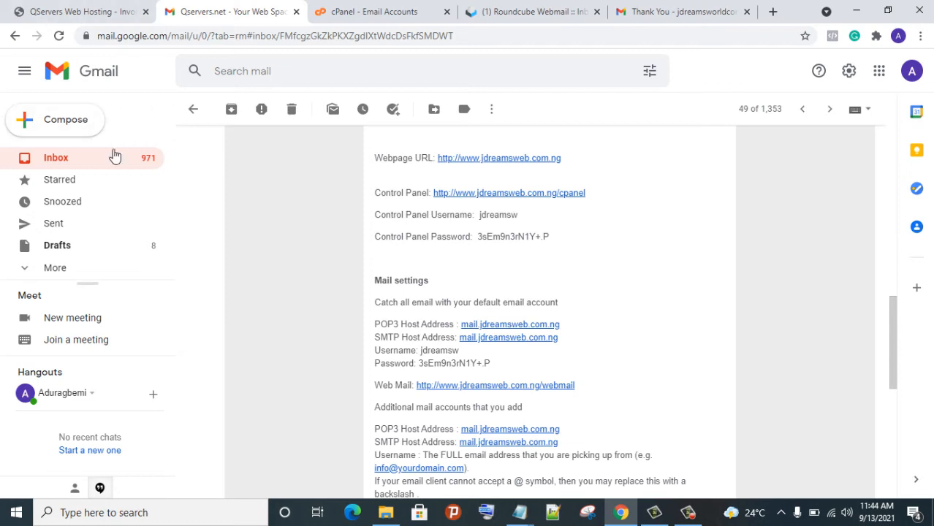
pyautogui.click(194, 115)
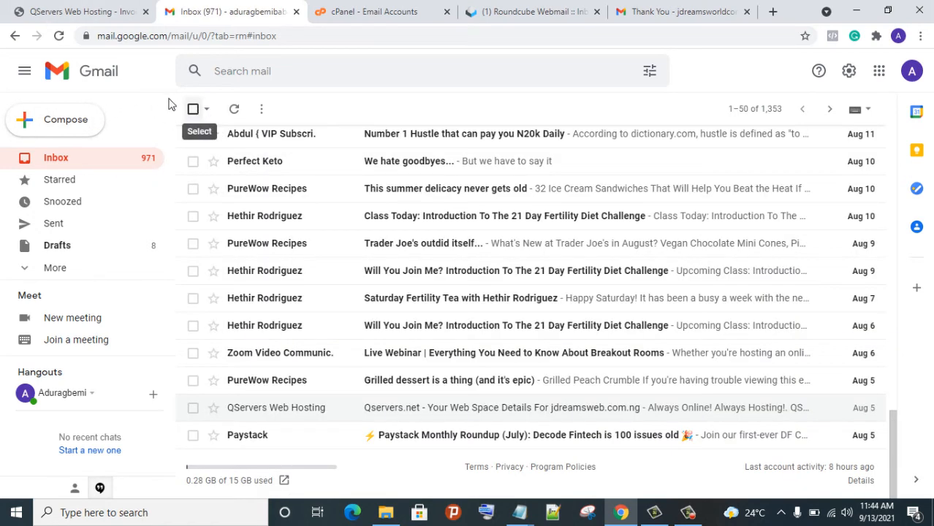
pyautogui.scroll(3, 289, 169)
pyautogui.scroll(5, 290, 169)
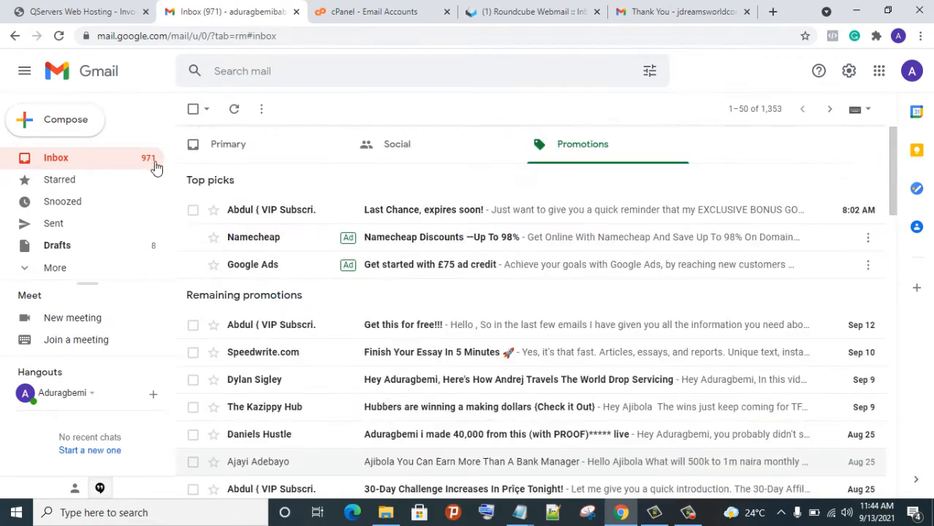
pyautogui.click(268, 151)
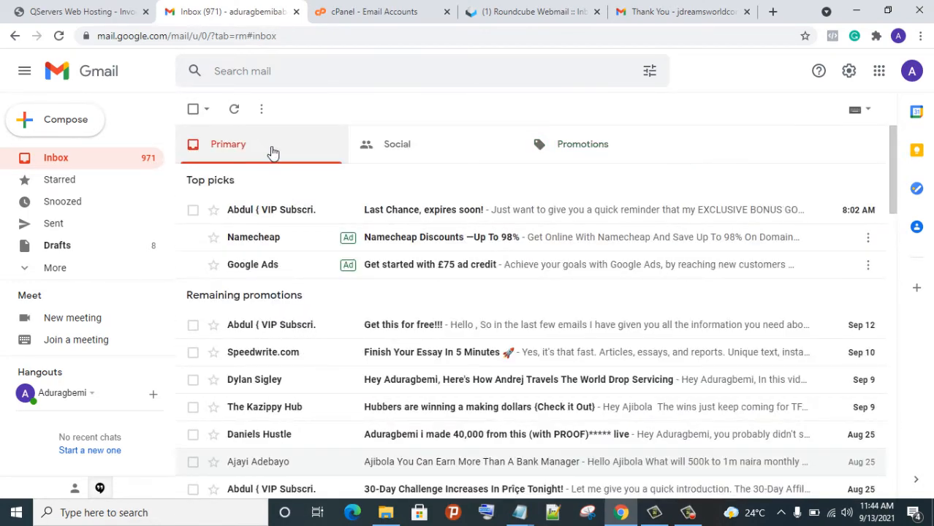
pyautogui.click(60, 36)
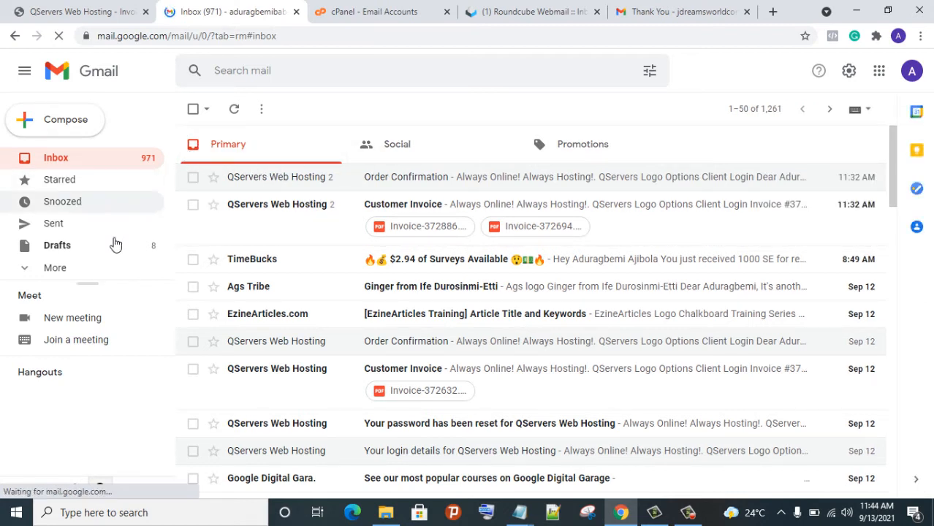
# Find and open the 'Need Help' message in the other Gmail account's Spam folder
pyautogui.click(110, 268)
pyautogui.scroll(-3, 105, 217)
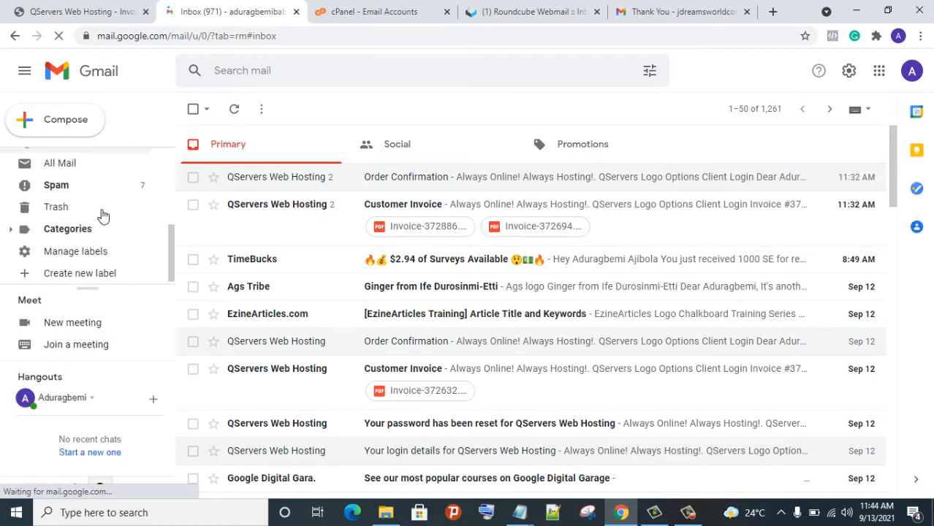
pyautogui.click(141, 190)
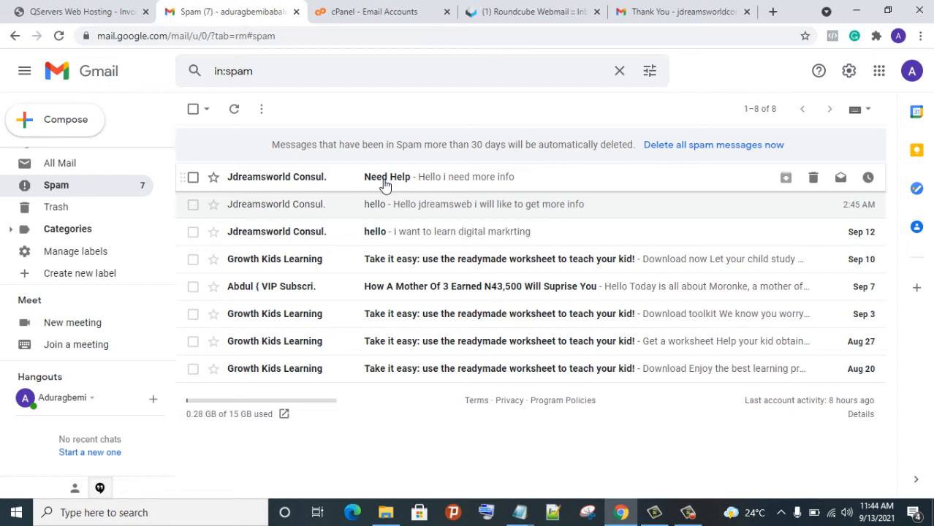
pyautogui.click(385, 185)
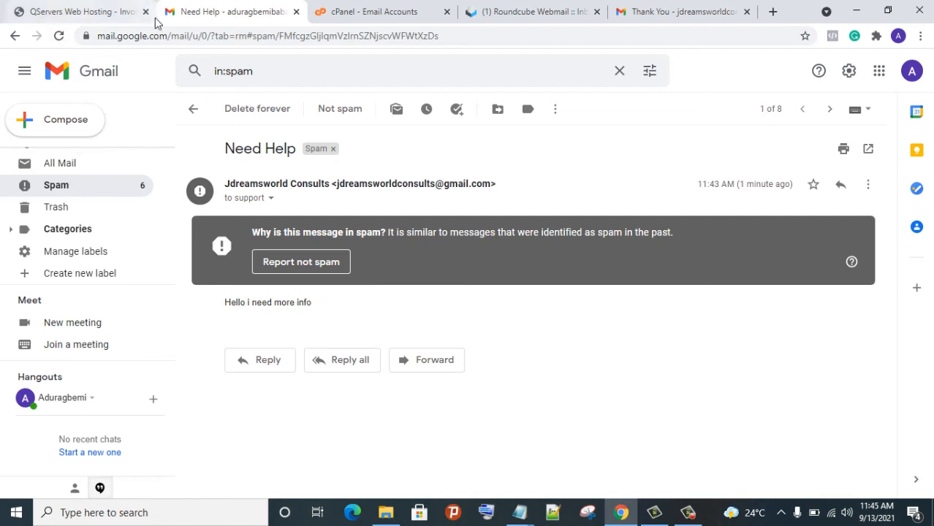
# Return to the cPanel home dashboard and scroll through its tools
pyautogui.click(385, 15)
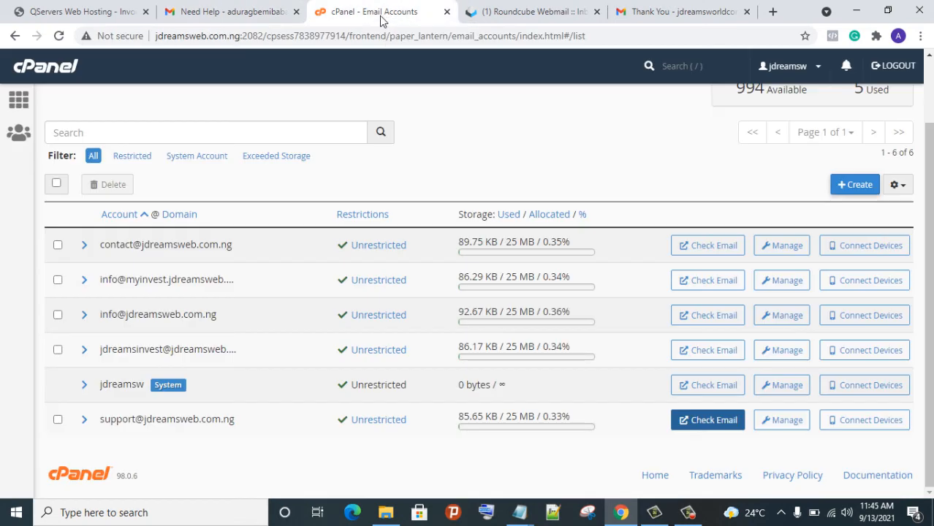
pyautogui.click(33, 102)
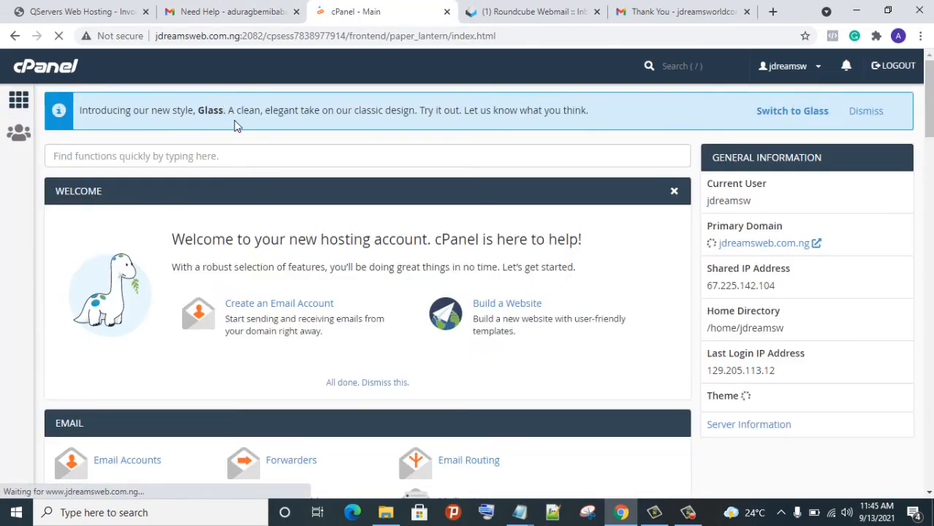
pyautogui.scroll(-8, 249, 135)
pyautogui.scroll(-7, 249, 137)
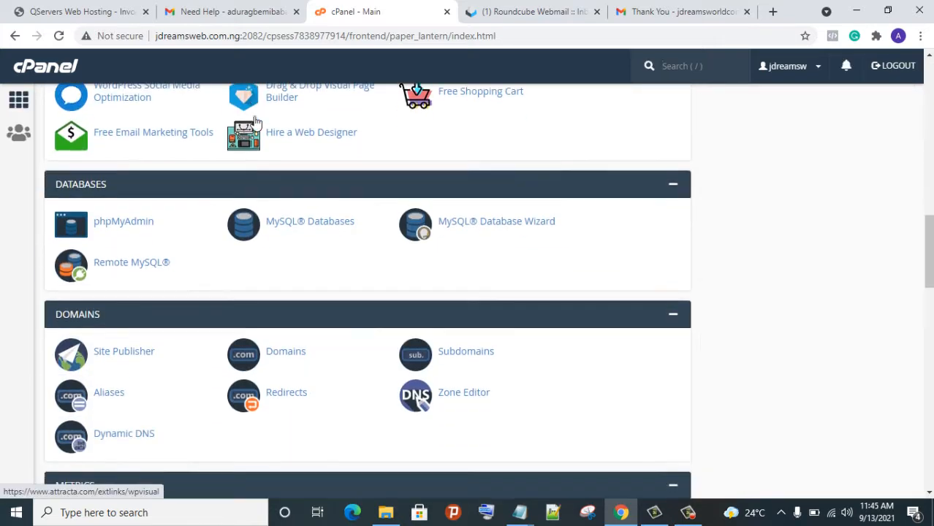
pyautogui.scroll(-2, 267, 154)
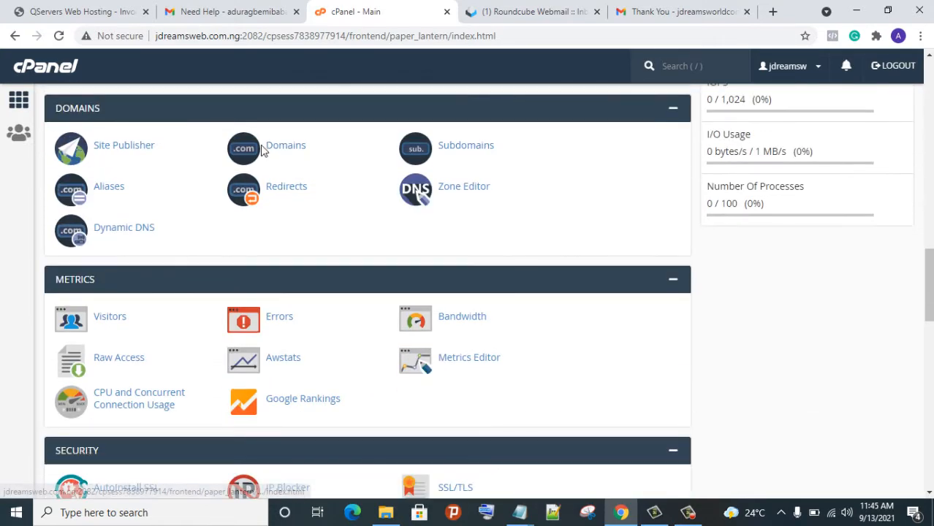
pyautogui.scroll(9, 263, 92)
# Search cPanel for 'sof' and open Softaculous's WordPress installation form
pyautogui.click(668, 66)
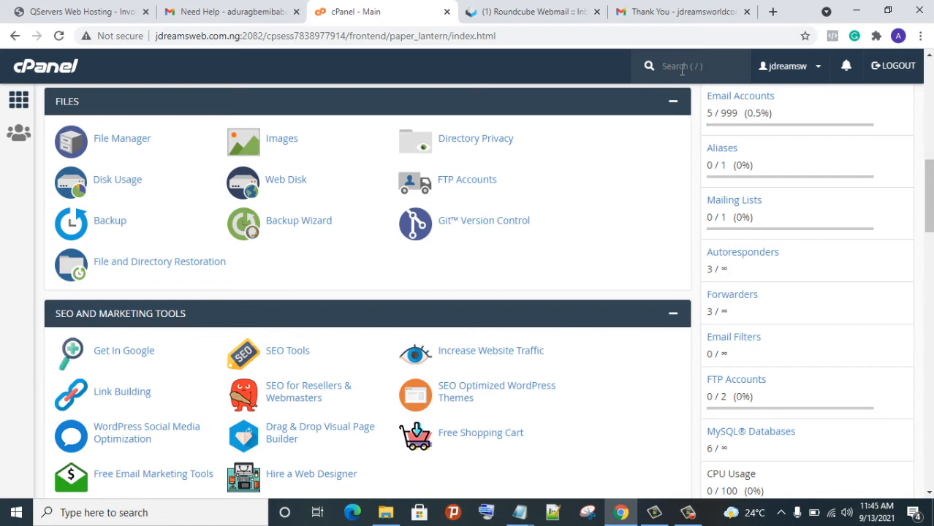
pyautogui.write('sof')
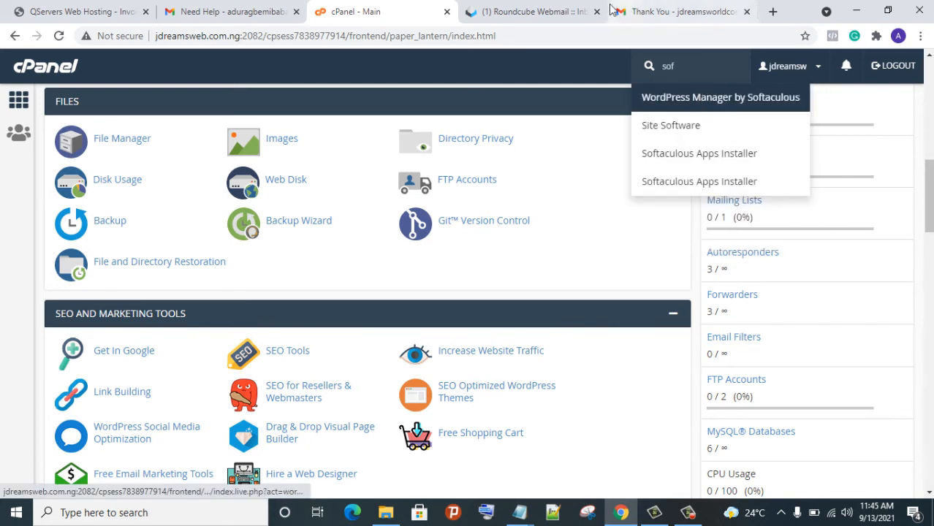
pyautogui.click(723, 159)
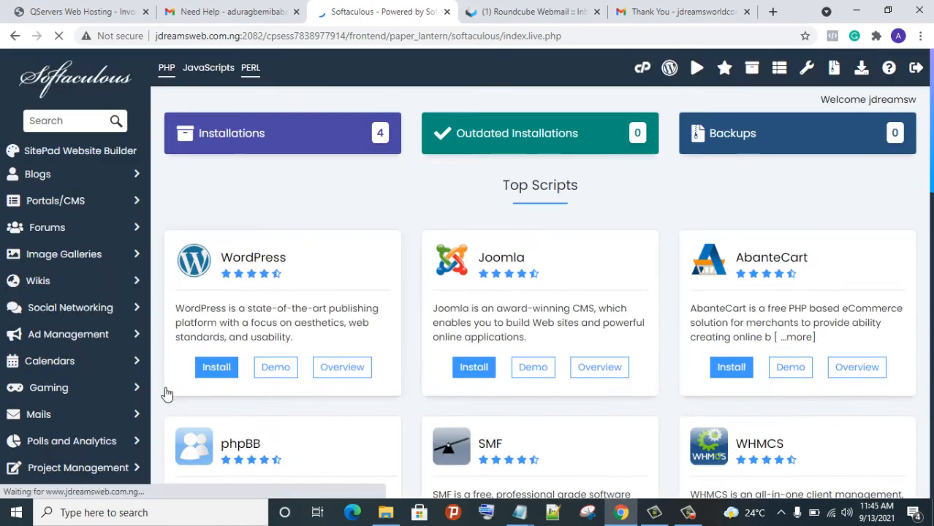
pyautogui.click(225, 368)
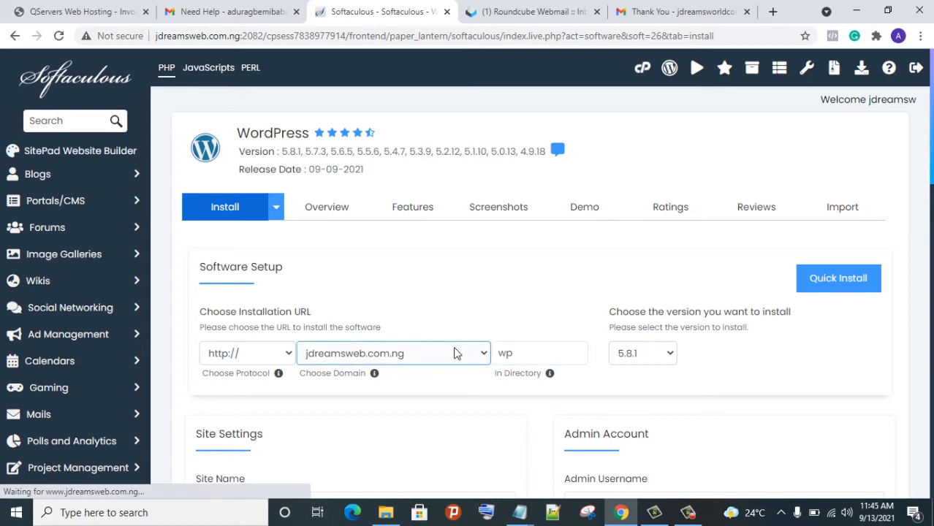
# Change the installation directory from wp to NGO
pyautogui.click(566, 359)
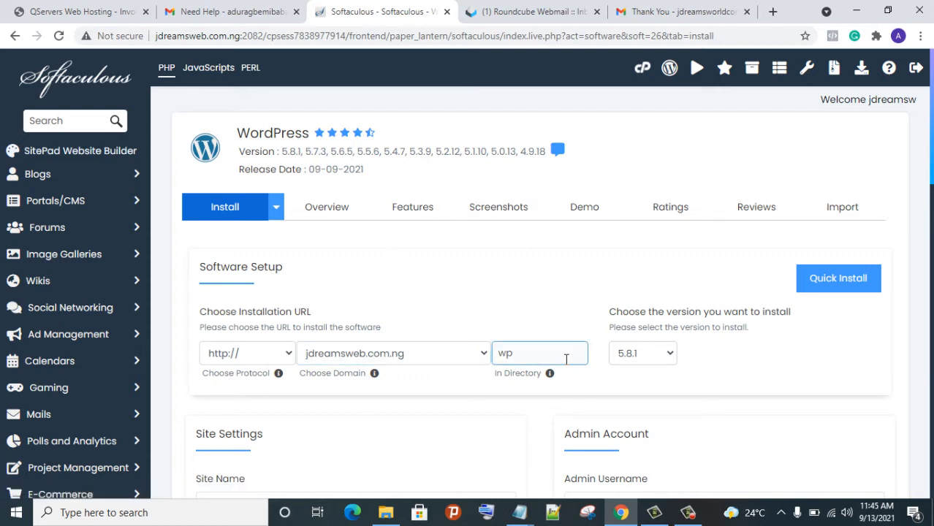
pyautogui.click(565, 359)
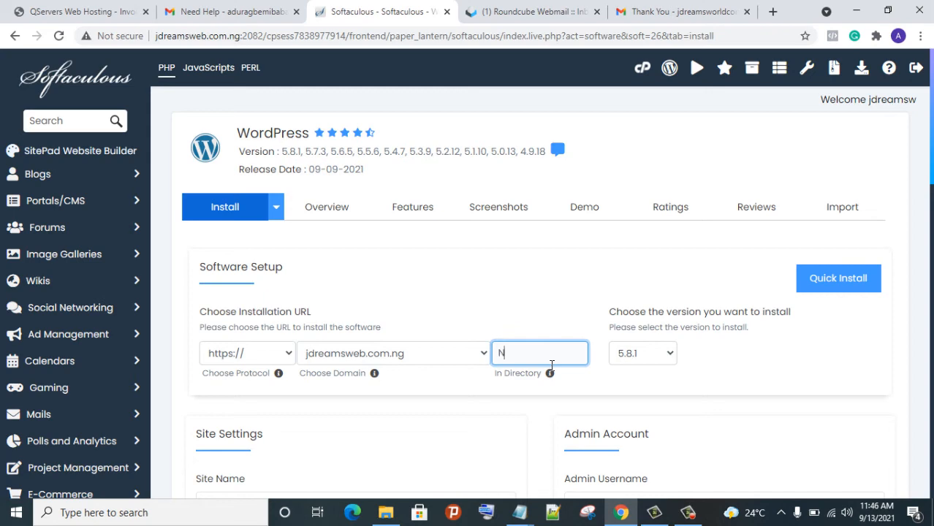
pyautogui.write('O')
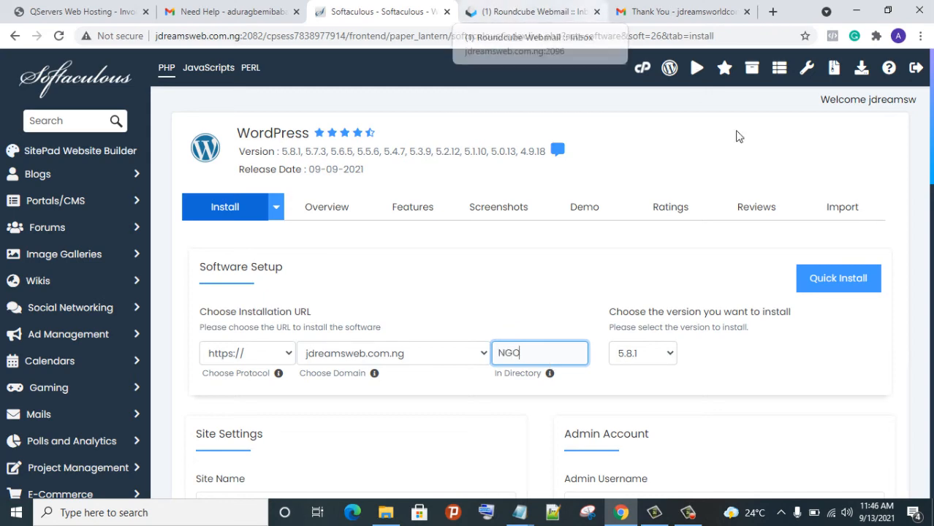
pyautogui.scroll(-3, 597, 350)
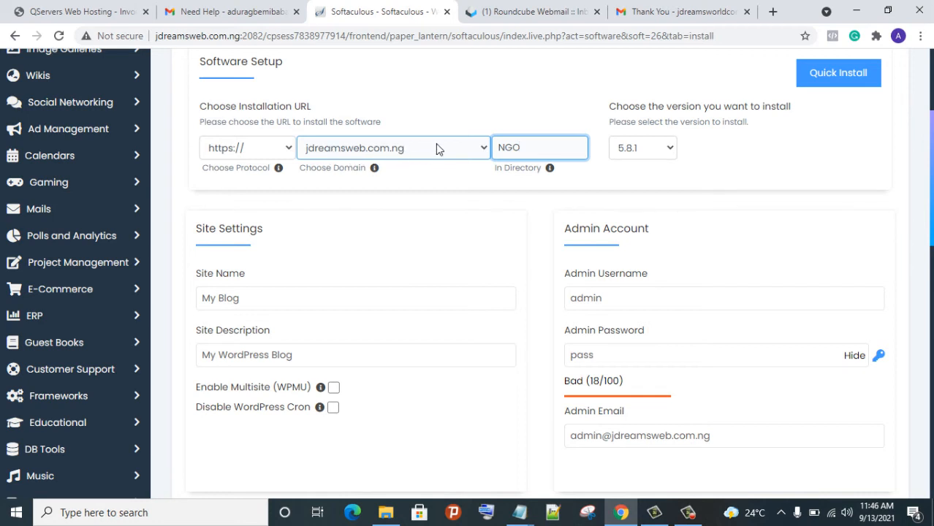
pyautogui.scroll(-2, 567, 188)
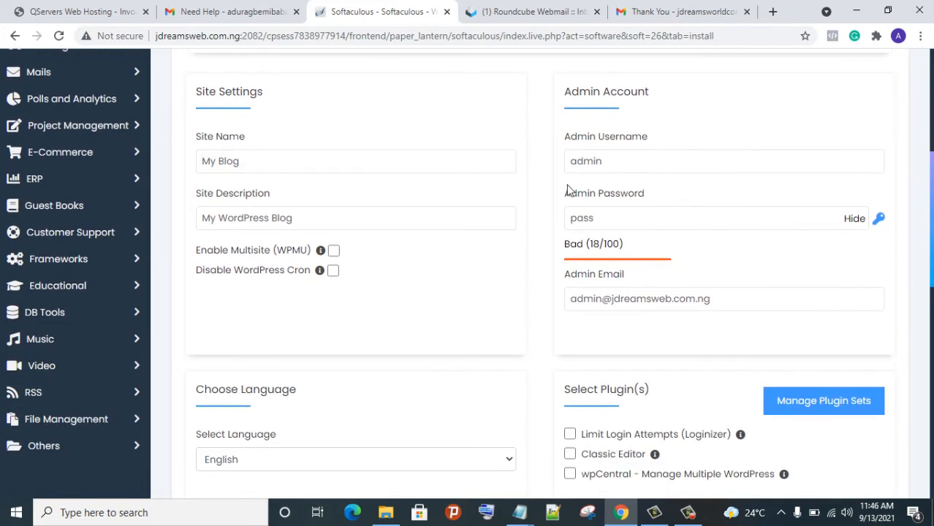
# Replace the default admin password with a custom one rated Strong (59/100)
pyautogui.click(625, 225)
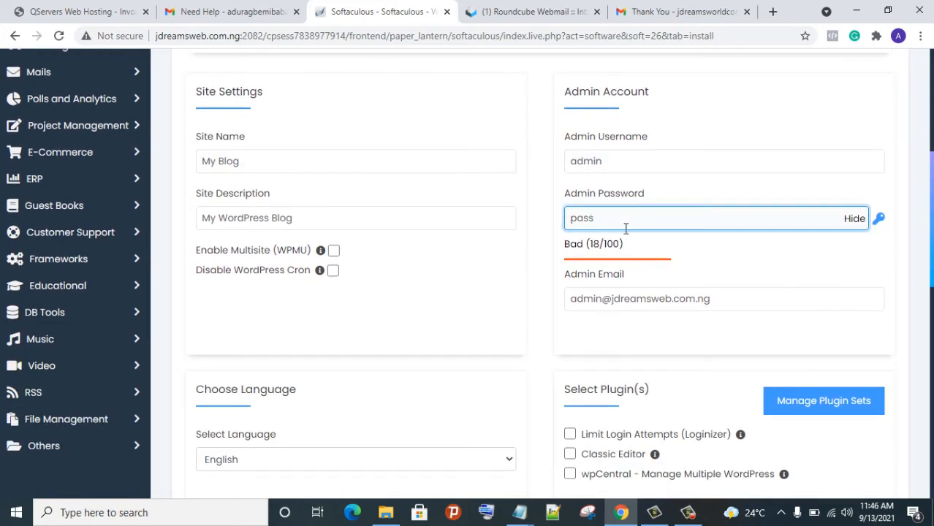
pyautogui.moveTo(860, 223); pyautogui.dragTo(854, 223)
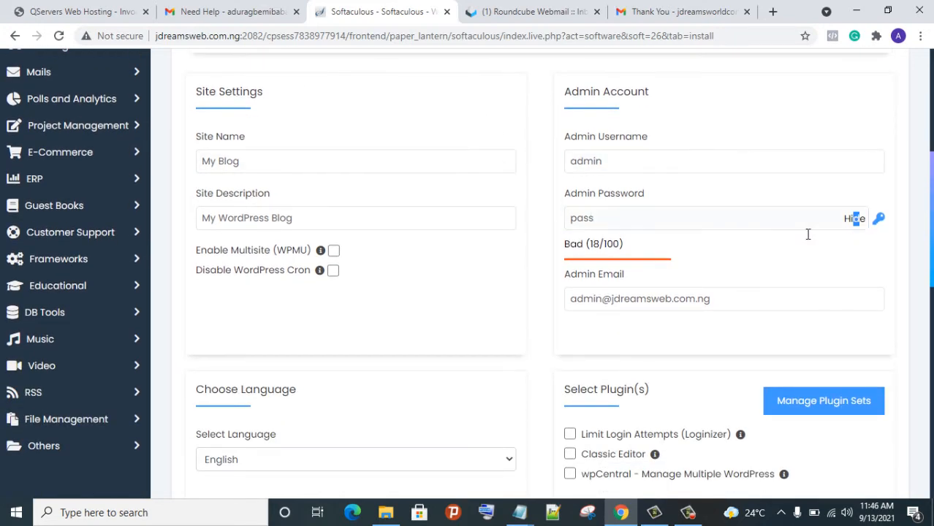
pyautogui.click(779, 228)
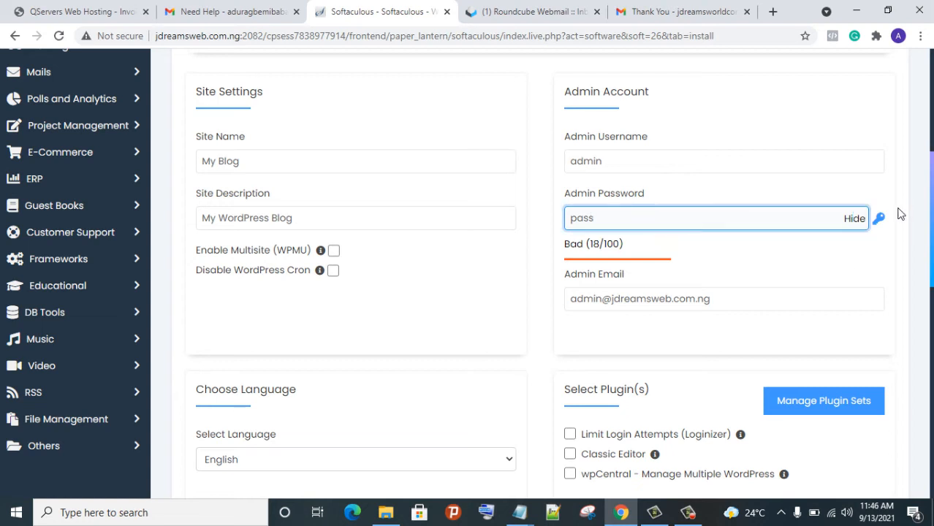
pyautogui.click(855, 220)
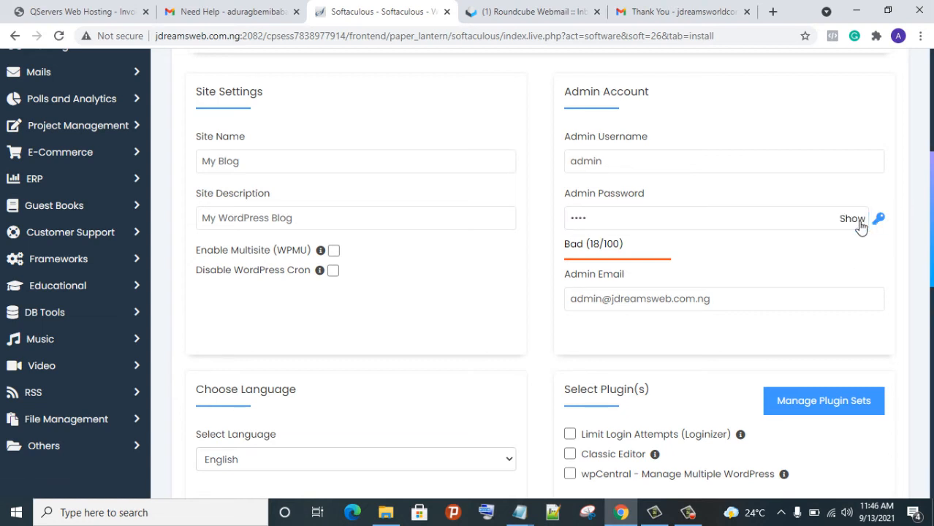
pyautogui.doubleClick(704, 230)
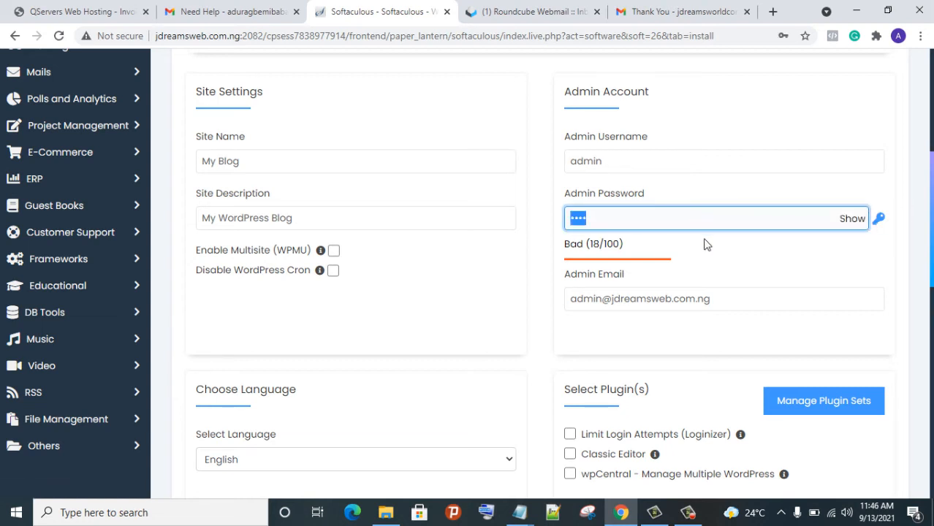
pyautogui.write('a')
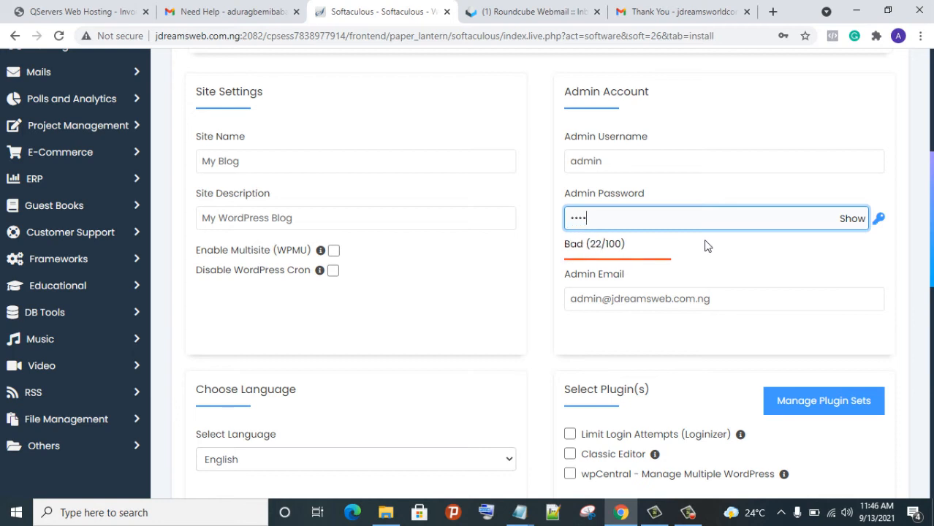
pyautogui.write('•••••')
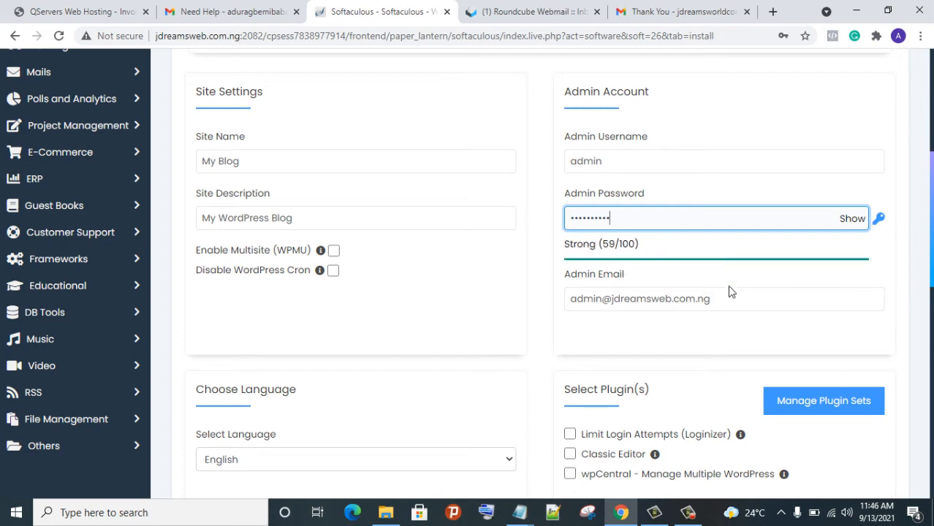
pyautogui.click(749, 300)
pyautogui.scroll(-1, 754, 305)
pyautogui.scroll(-6, 754, 305)
pyautogui.scroll(6, 742, 298)
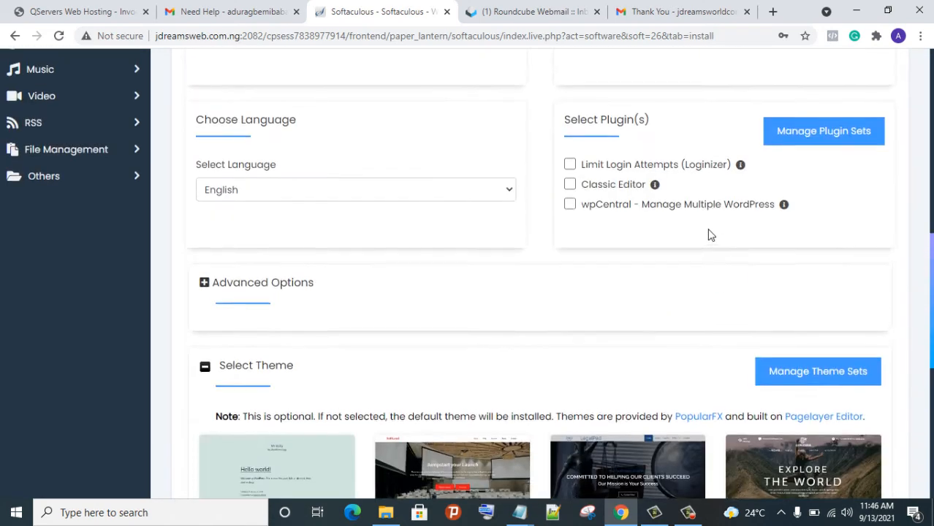
# Replace the default site name 'My Blog' with 'NGO SITE'
pyautogui.click(432, 282)
pyautogui.click(285, 161)
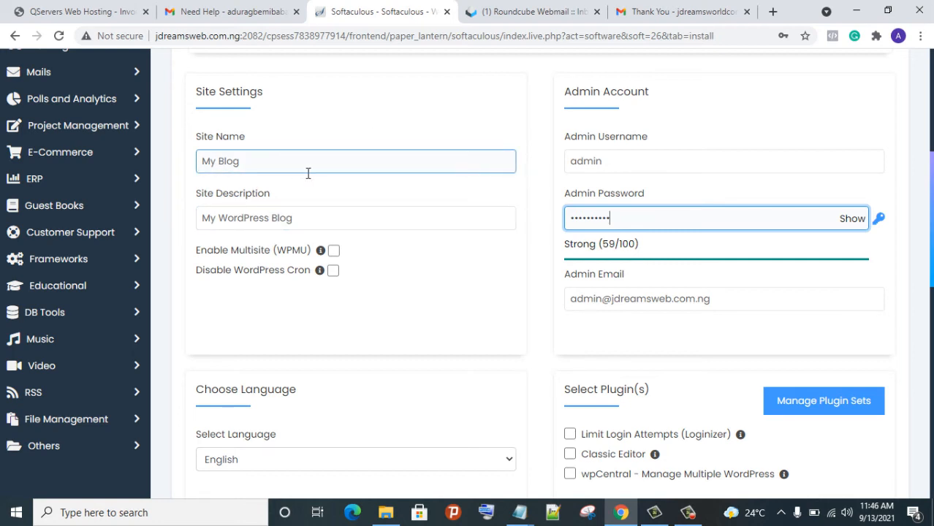
pyautogui.click(292, 173)
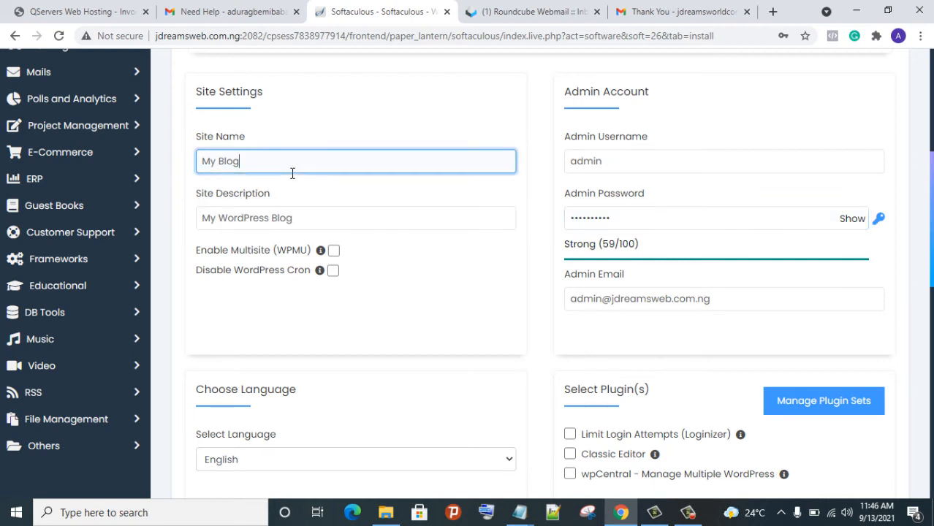
pyautogui.tripleClick(292, 173)
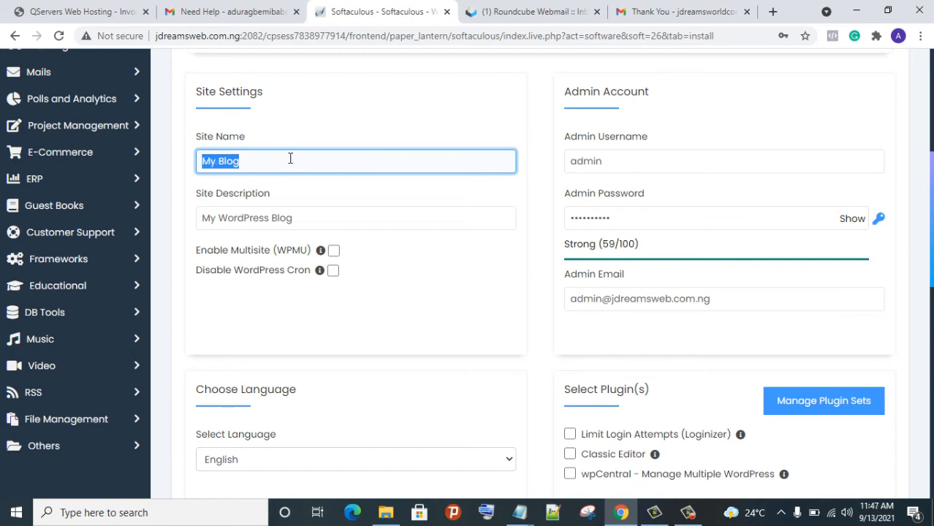
pyautogui.press('BackSpace')
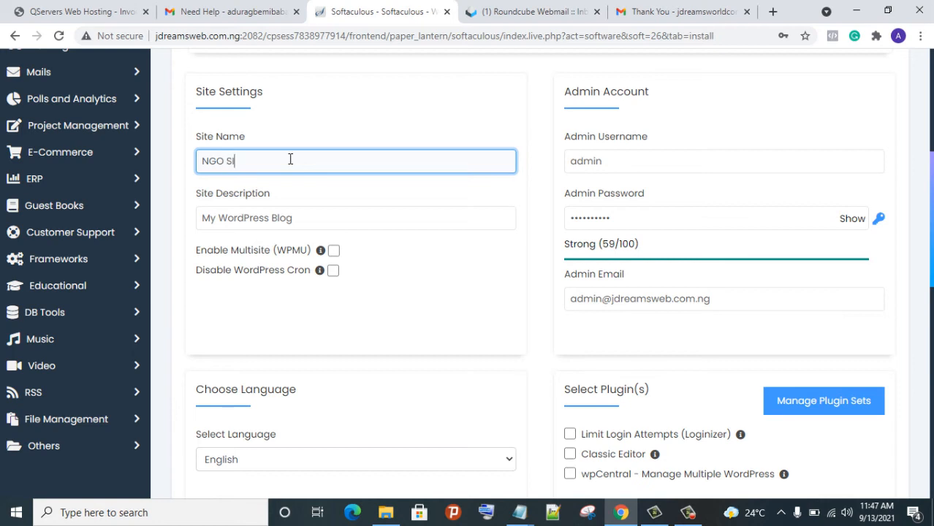
# Replace the default site description with 'Help the needy'
pyautogui.click(369, 221)
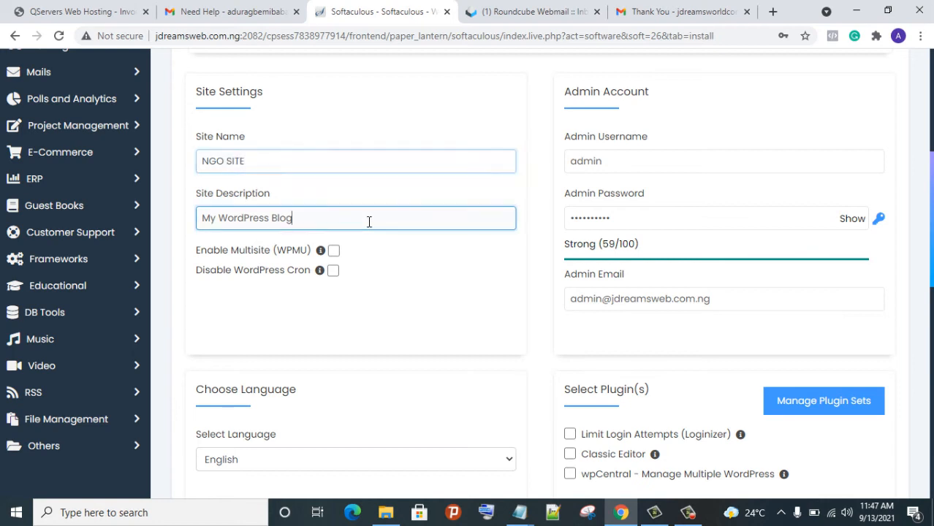
pyautogui.doubleClick(369, 220)
pyautogui.tripleClick(370, 220)
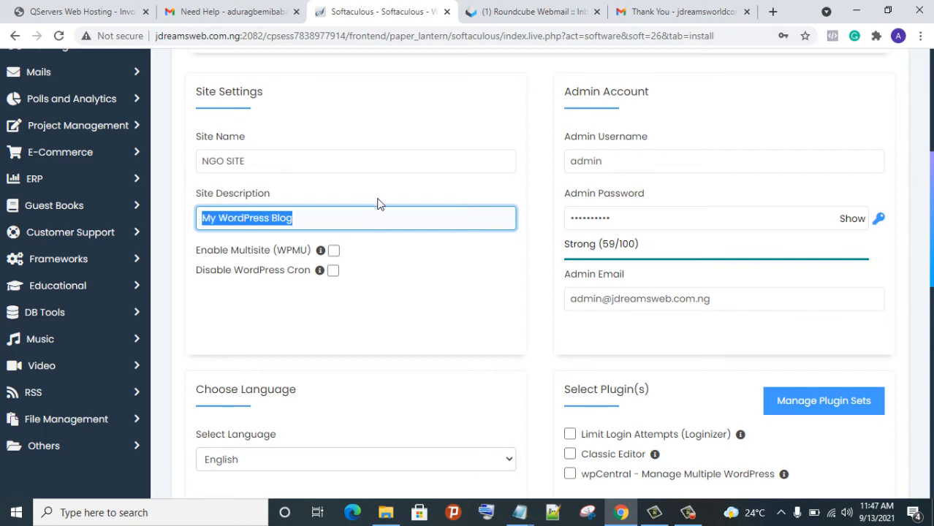
pyautogui.write('Help the needy')
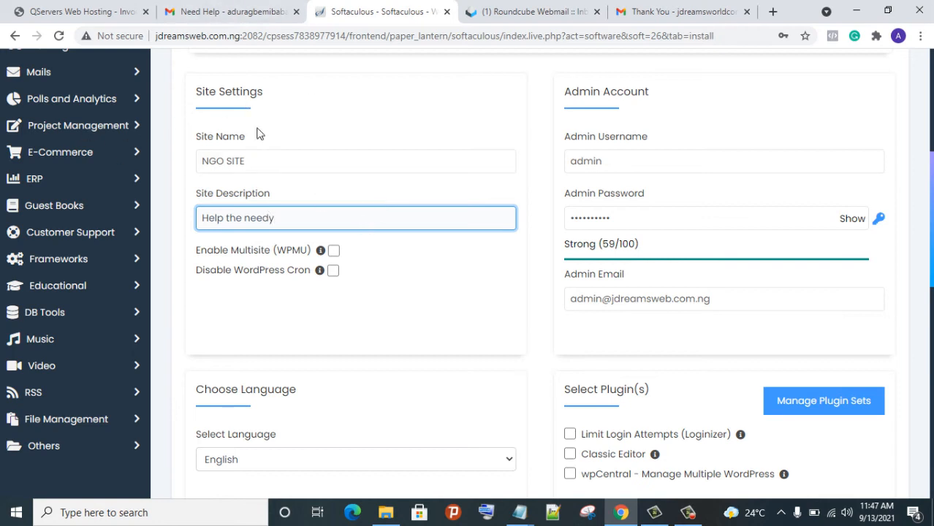
pyautogui.click(64, 17)
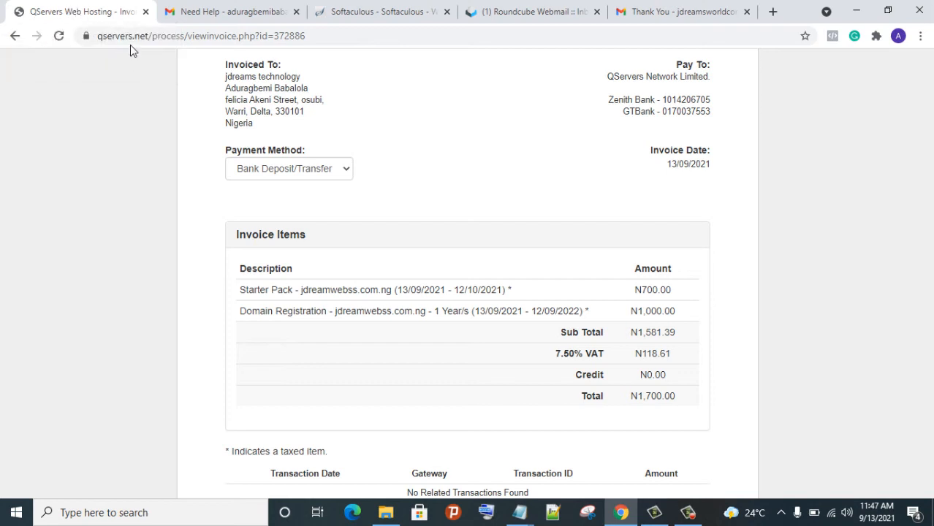
pyautogui.click(405, 26)
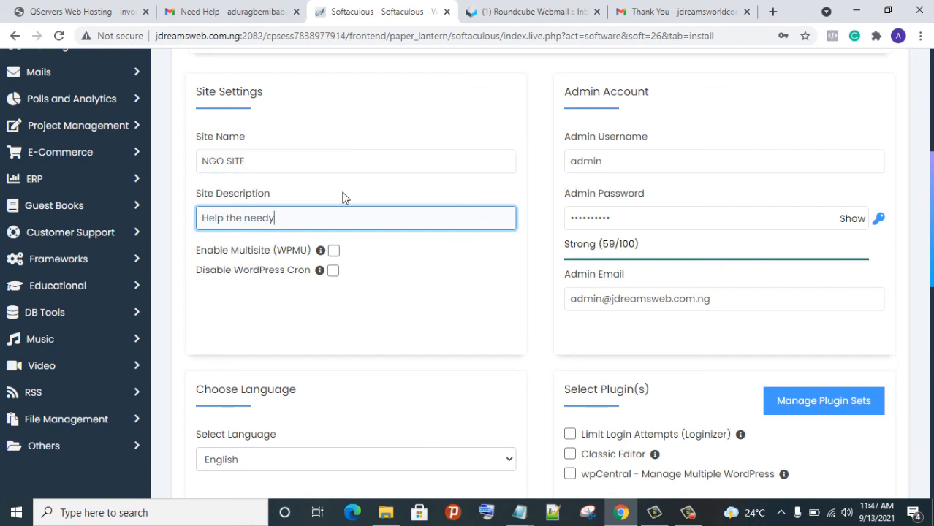
pyautogui.scroll(-4, 420, 244)
pyautogui.scroll(-5, 426, 251)
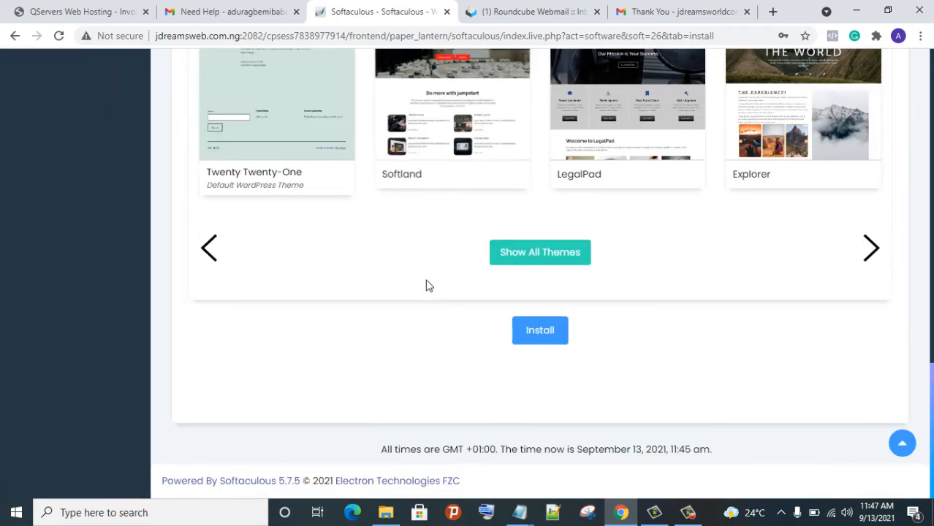
# Install WordPress, then open the new NGO site and its admin URL in new tabs
pyautogui.click(545, 330)
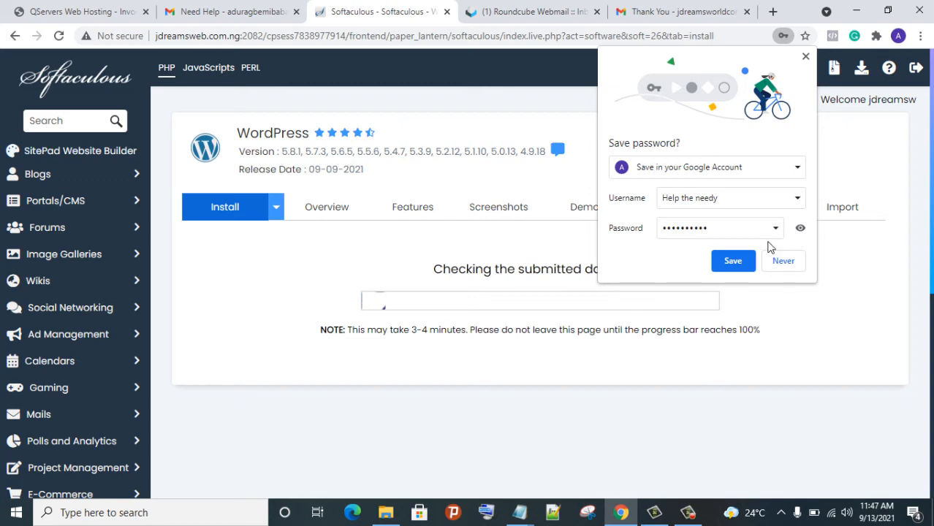
pyautogui.click(804, 58)
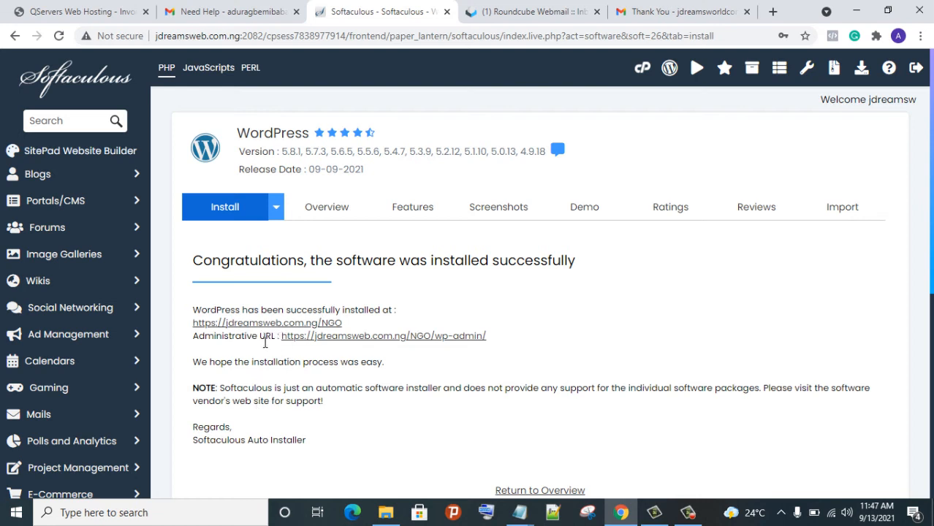
pyautogui.rightClick(305, 327)
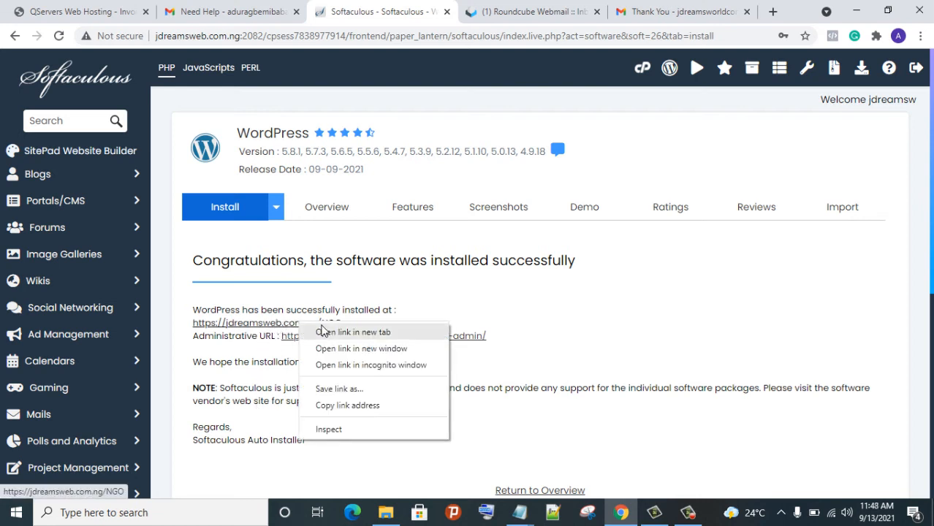
pyautogui.click(326, 334)
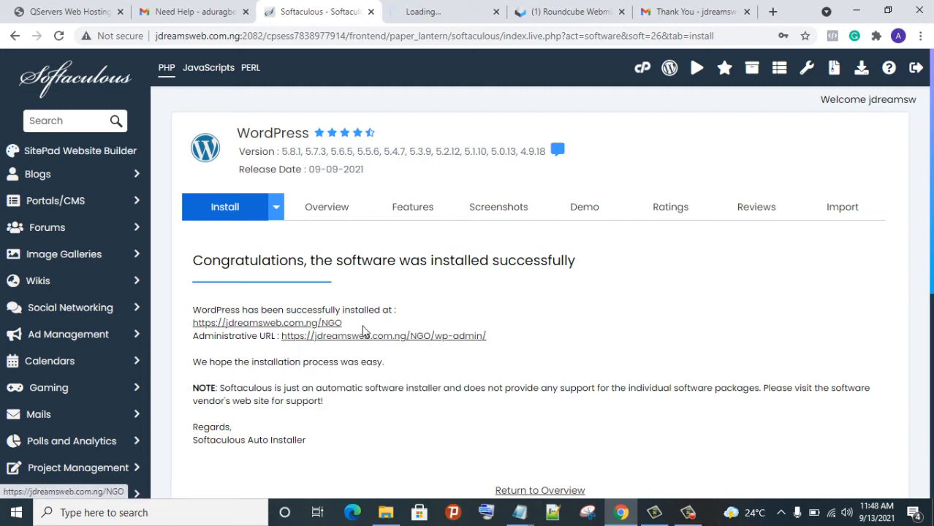
pyautogui.rightClick(386, 343)
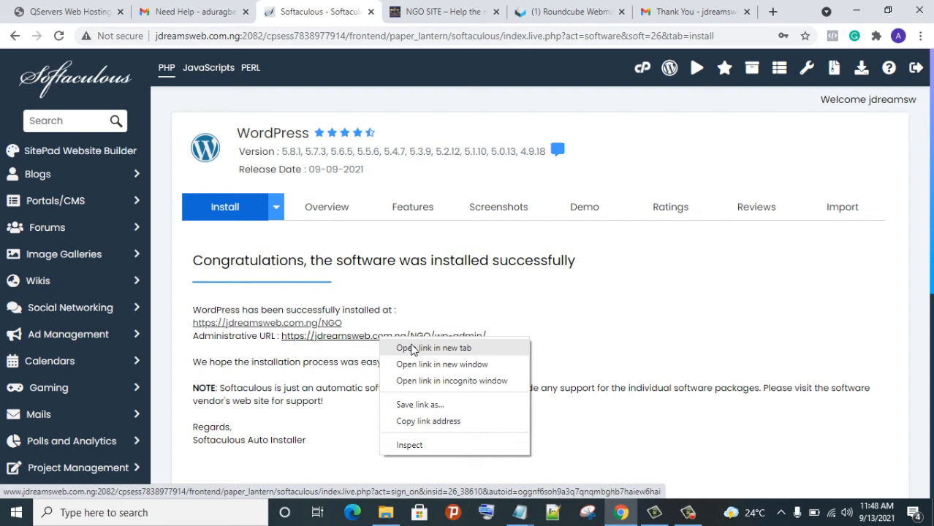
pyautogui.click(413, 348)
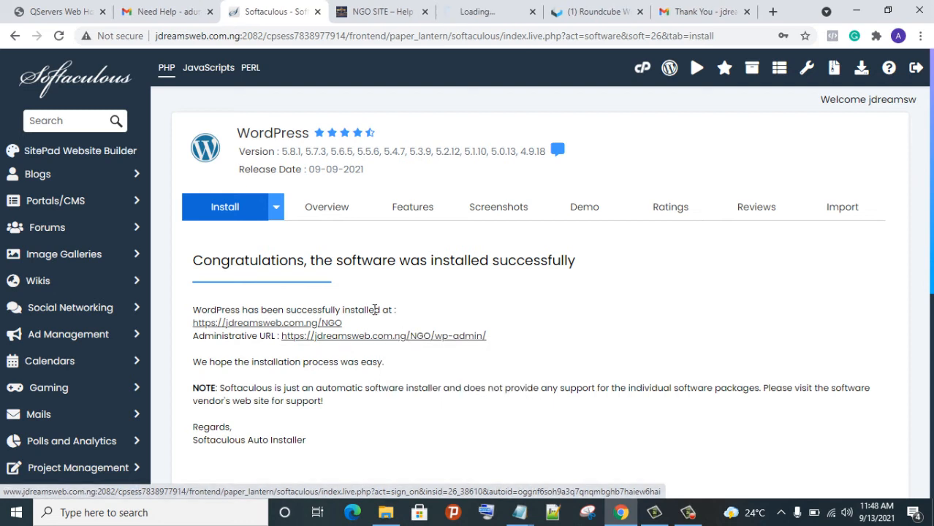
# Switch to the NGO SITE wp-admin tab and look over the Dashboard sidebar menus
pyautogui.click(466, 18)
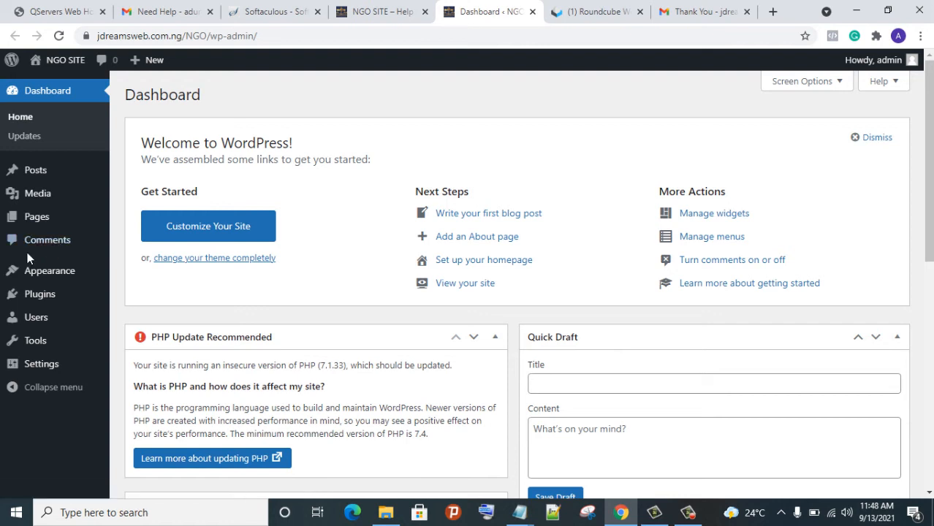
pyautogui.moveTo(12, 348)
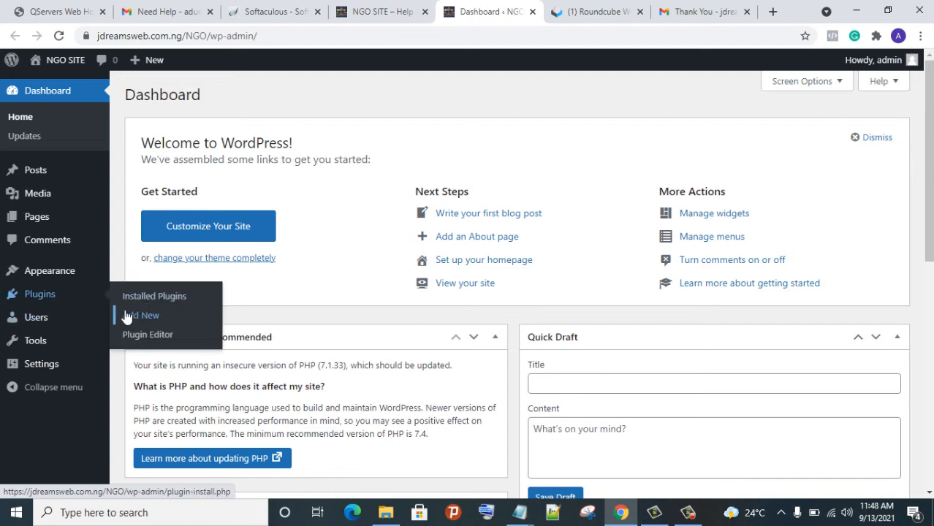
pyautogui.moveTo(11, 60)
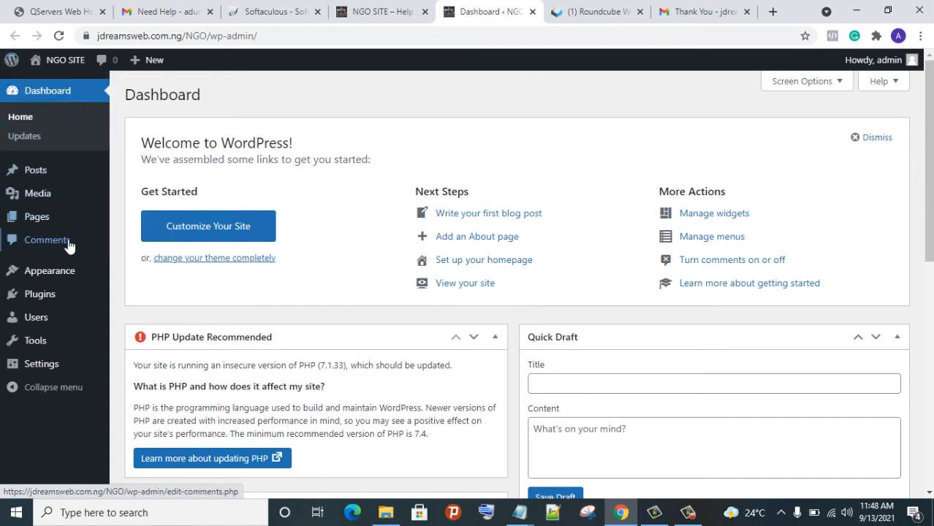
pyautogui.moveTo(53, 363)
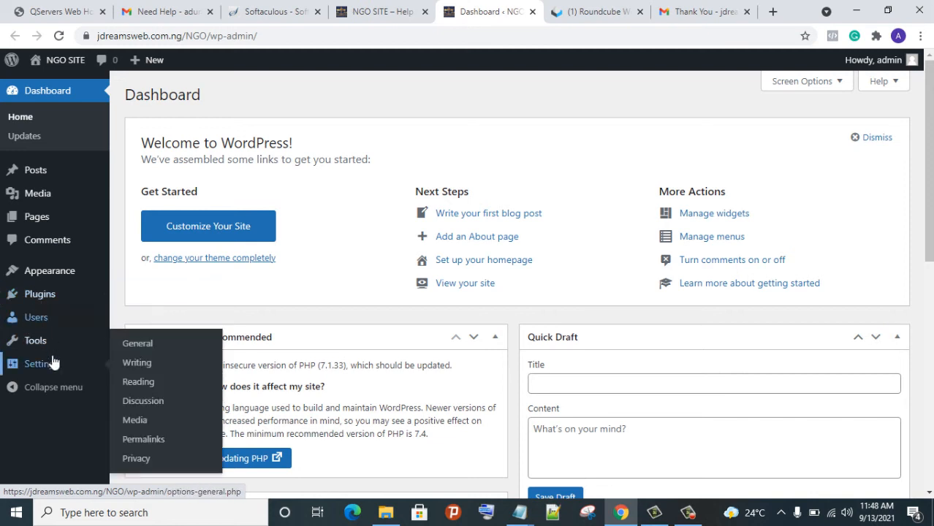
pyautogui.moveTo(22, 303)
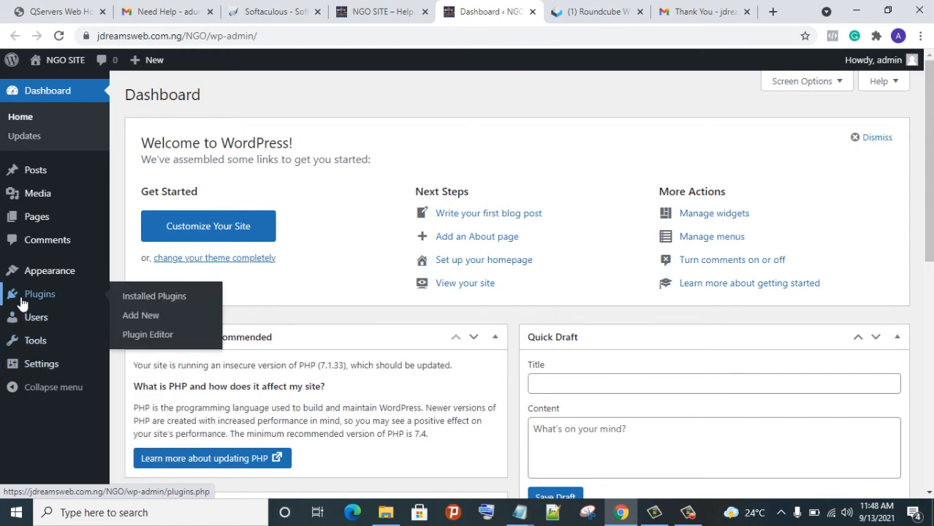
# Install and activate the Classic Editor plugin
pyautogui.click(145, 322)
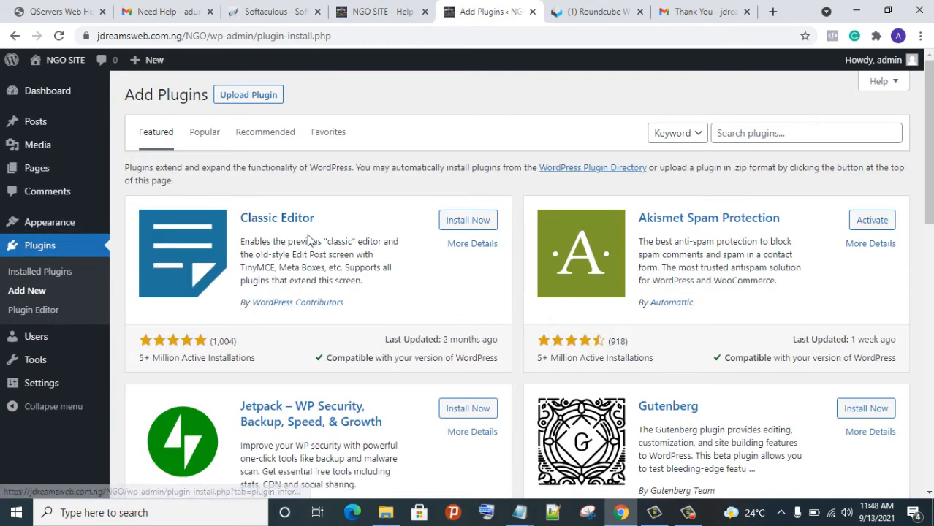
pyautogui.click(459, 228)
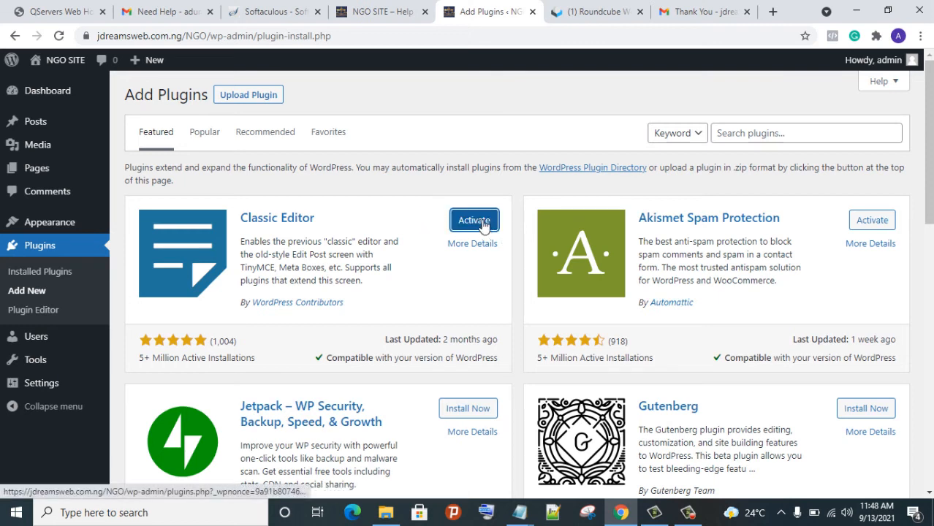
pyautogui.click(481, 227)
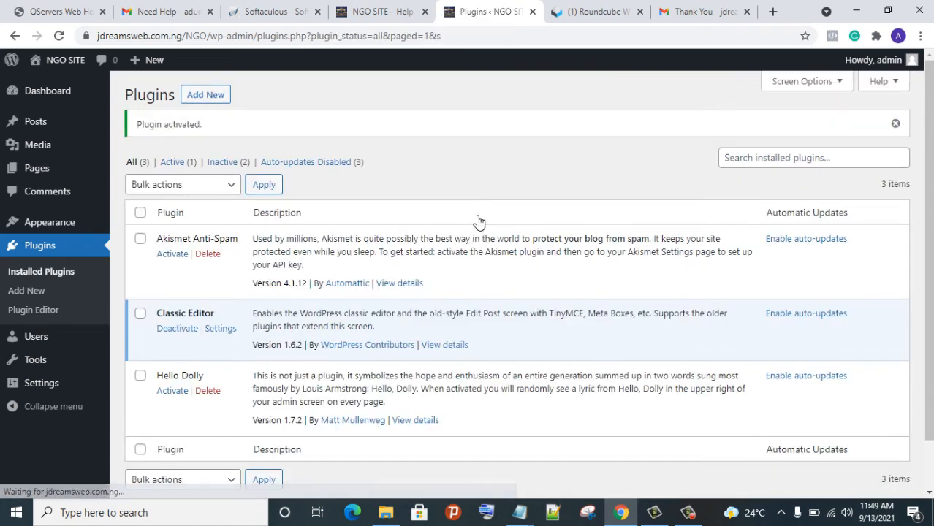
# Preview the site's public front page, then return to admin and open Add Themes
pyautogui.click(346, 18)
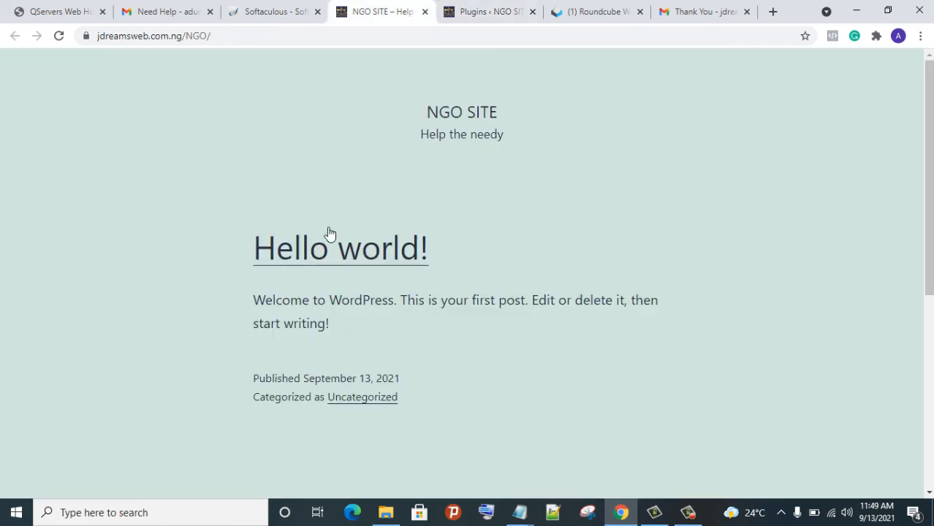
pyautogui.scroll(-3, 332, 256)
pyautogui.scroll(3, 335, 275)
pyautogui.click(463, 13)
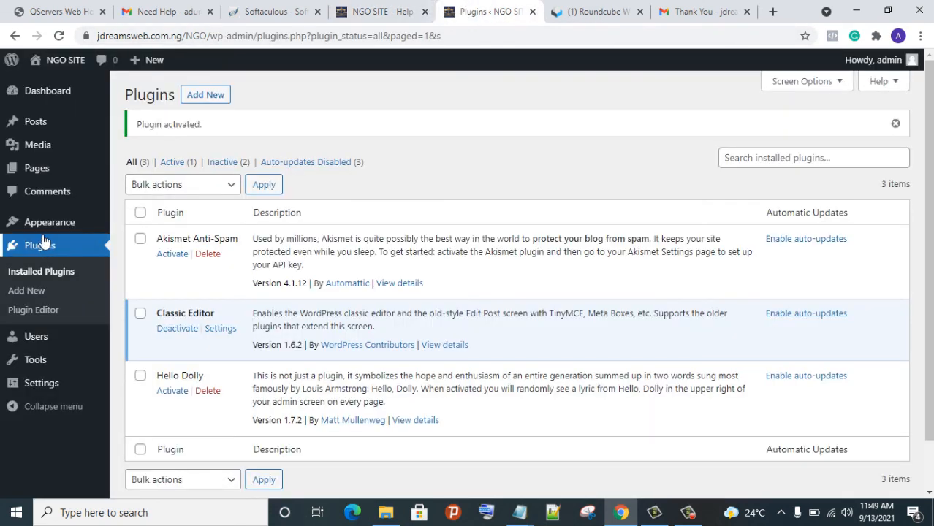
pyautogui.moveTo(44, 223)
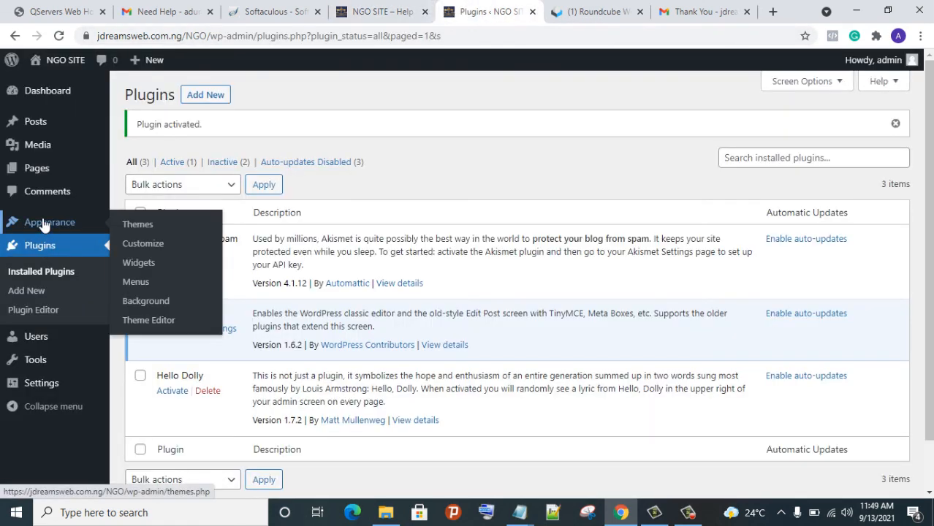
pyautogui.click(140, 218)
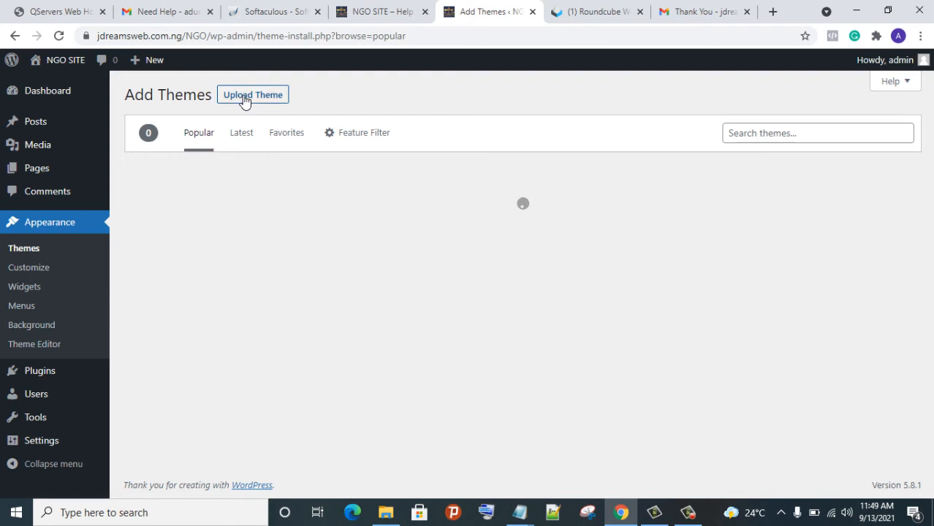
# Upload Divi.zip from Downloads as a new theme and install it, closing both mail tabs
pyautogui.click(243, 103)
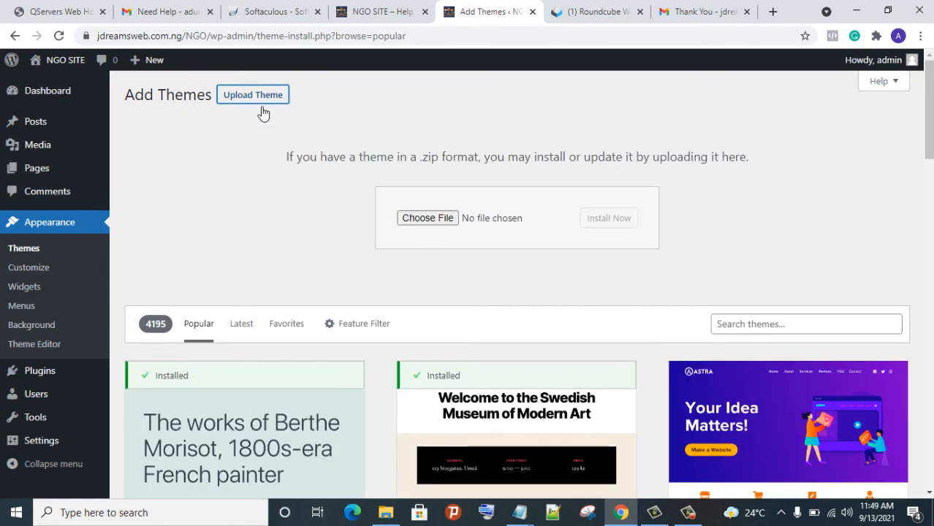
pyautogui.click(442, 219)
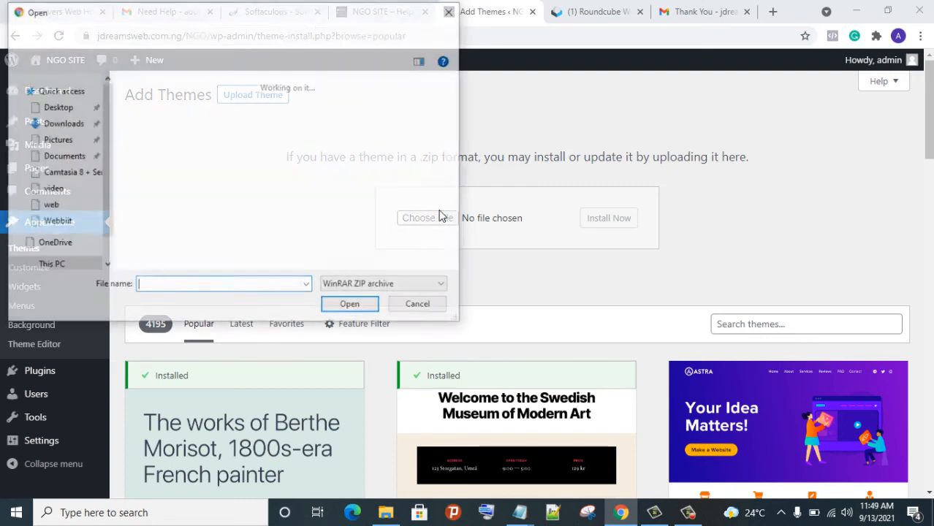
pyautogui.click(150, 253)
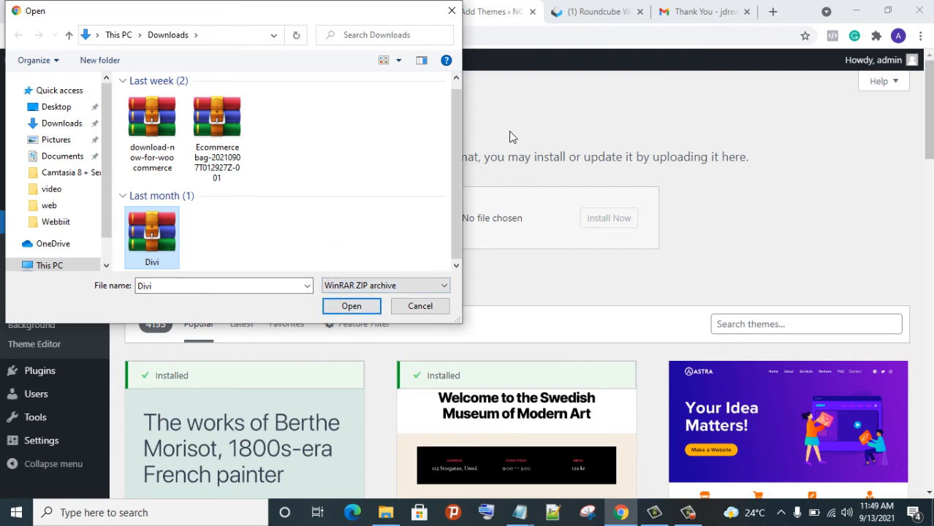
pyautogui.click(351, 306)
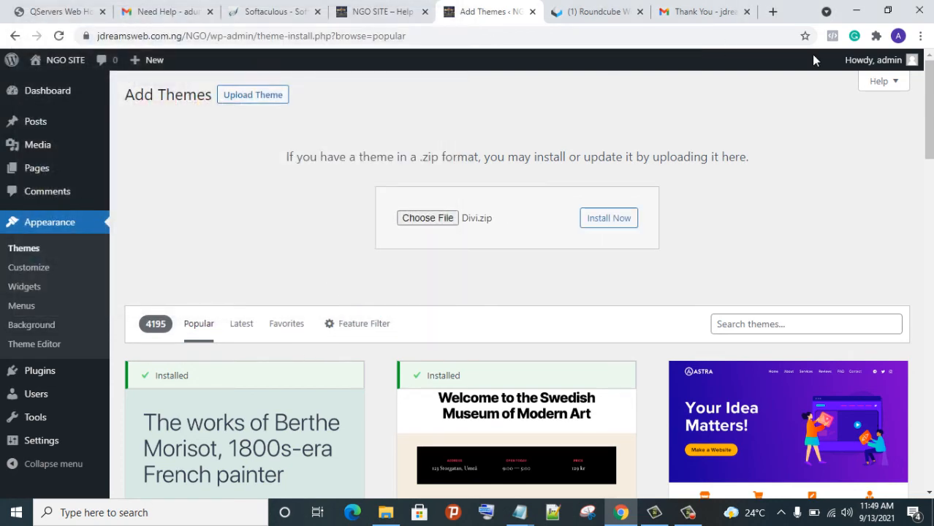
pyautogui.click(746, 12)
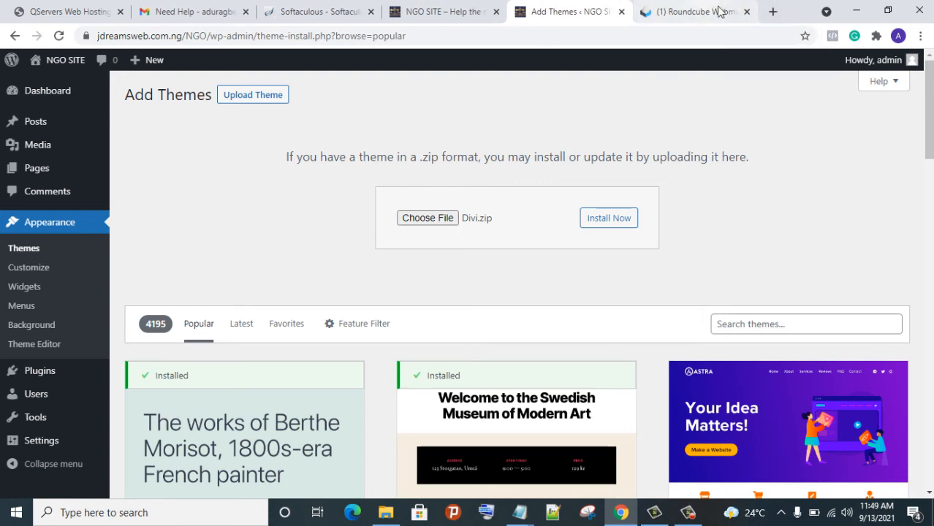
pyautogui.click(746, 11)
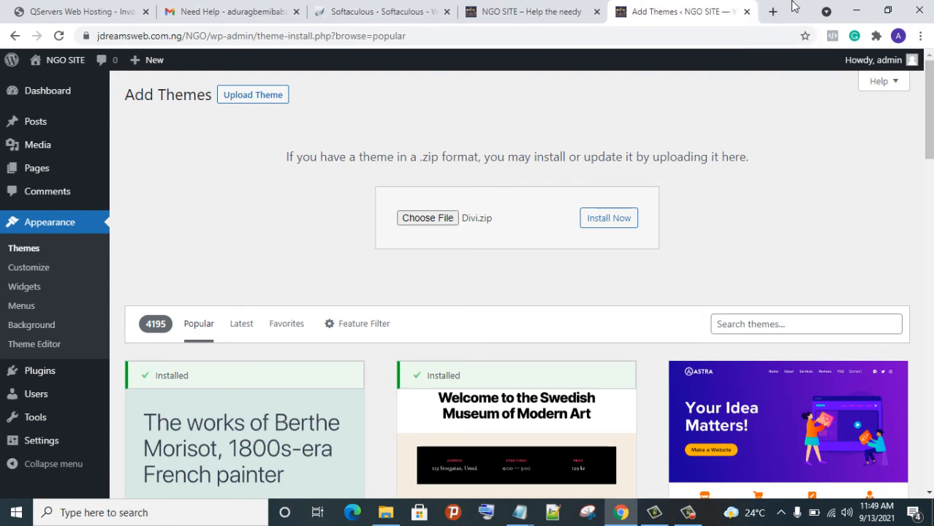
pyautogui.click(606, 223)
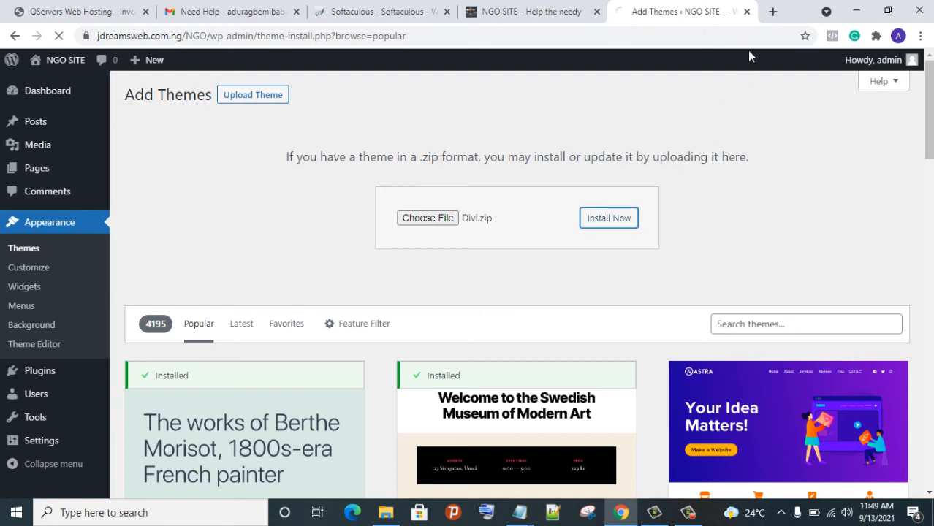
# Open elegantthemes.com in a new browser tab
pyautogui.click(772, 12)
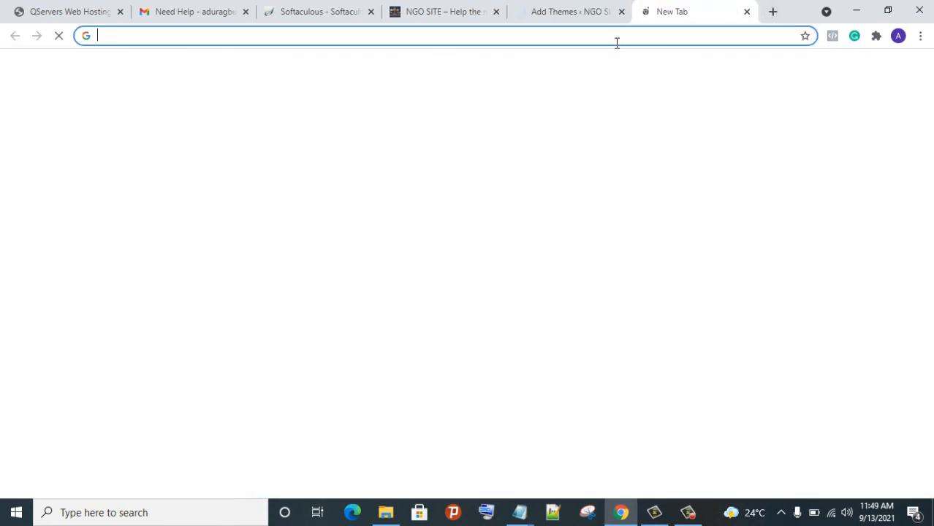
pyautogui.click(616, 38)
pyautogui.write('w')
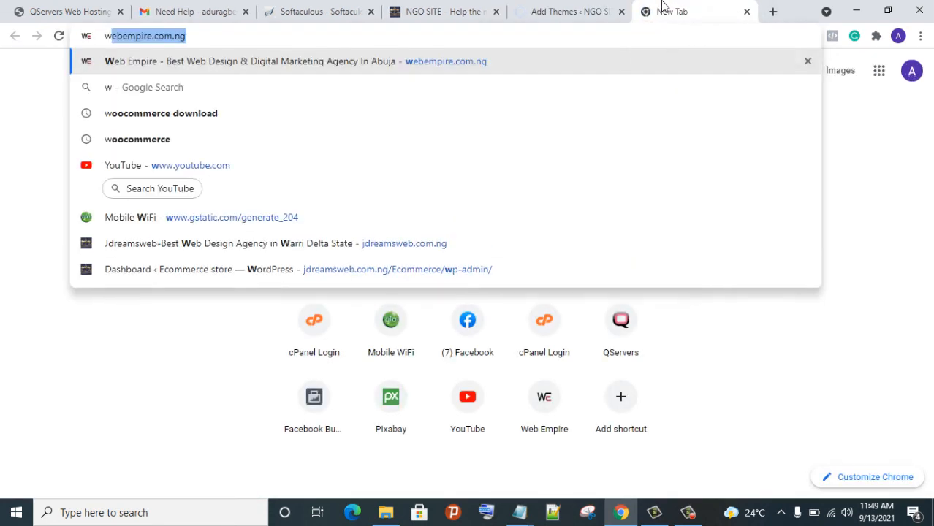
pyautogui.write('el')
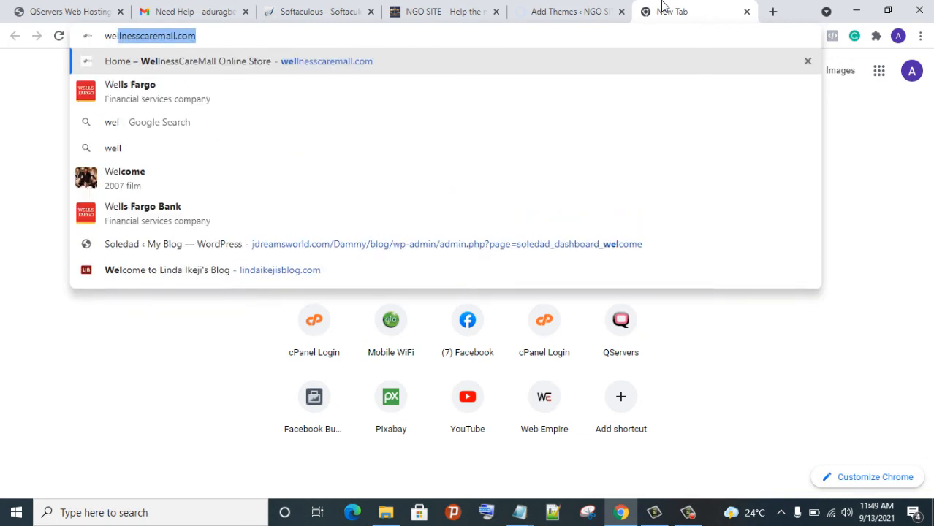
pyautogui.press('BackSpace')
pyautogui.press('BackSpace')
pyautogui.press('BackSpace')
pyautogui.press('BackSpace')
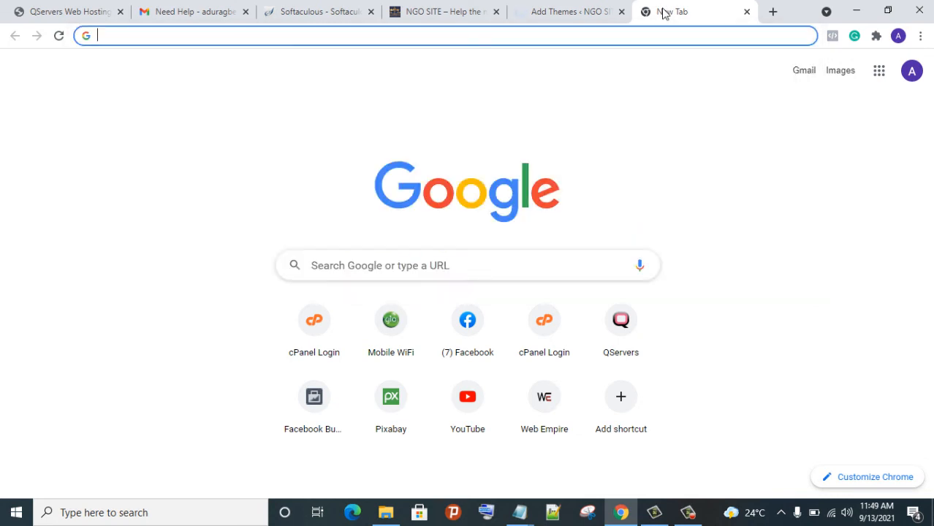
pyautogui.write('el')
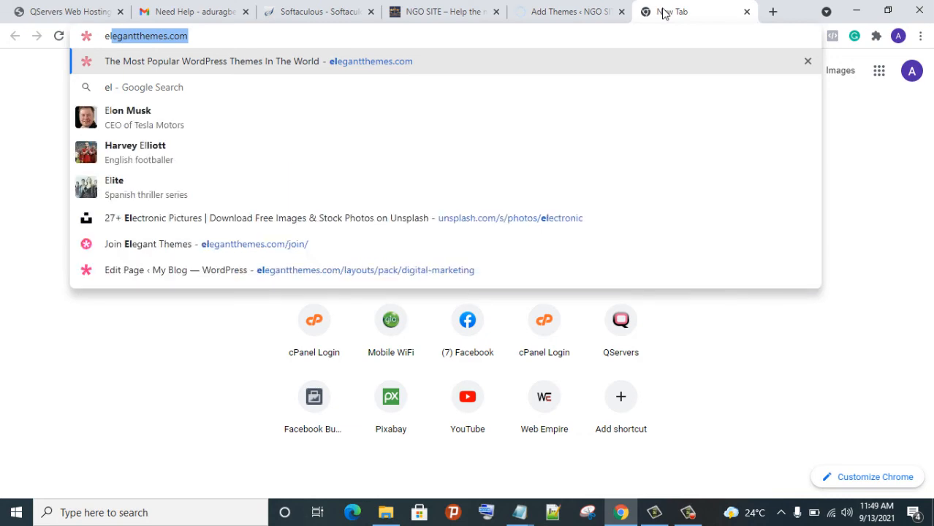
pyautogui.press('Return')
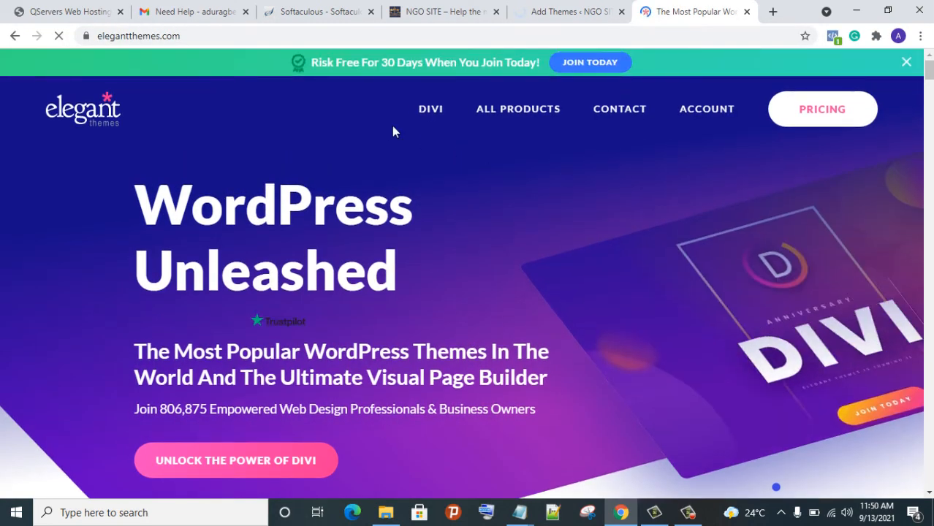
pyautogui.moveTo(429, 110)
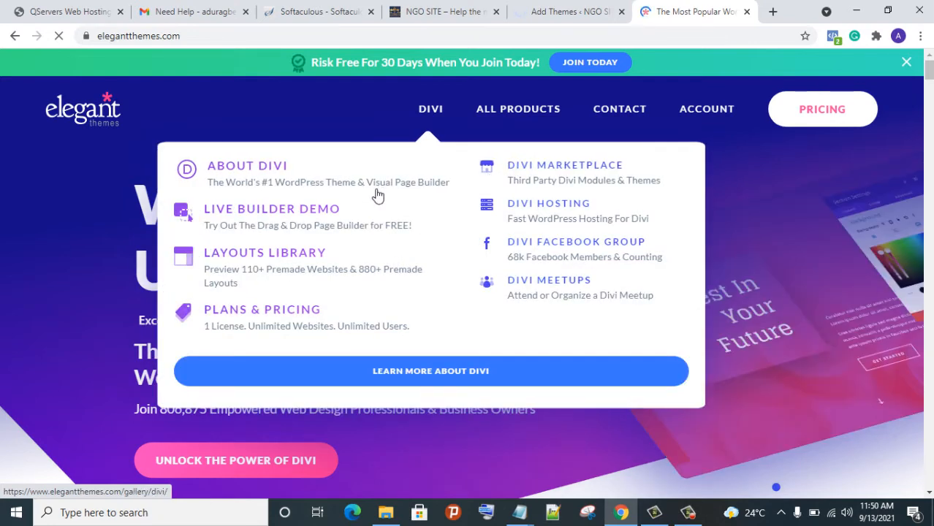
# Open the About Divi page and scroll through the Divi gallery page
pyautogui.click(376, 194)
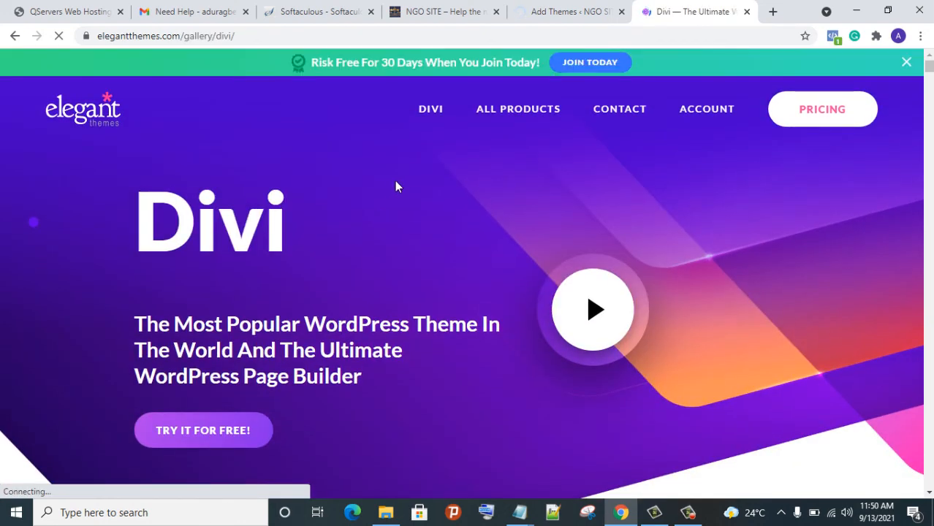
pyautogui.scroll(-6, 438, 172)
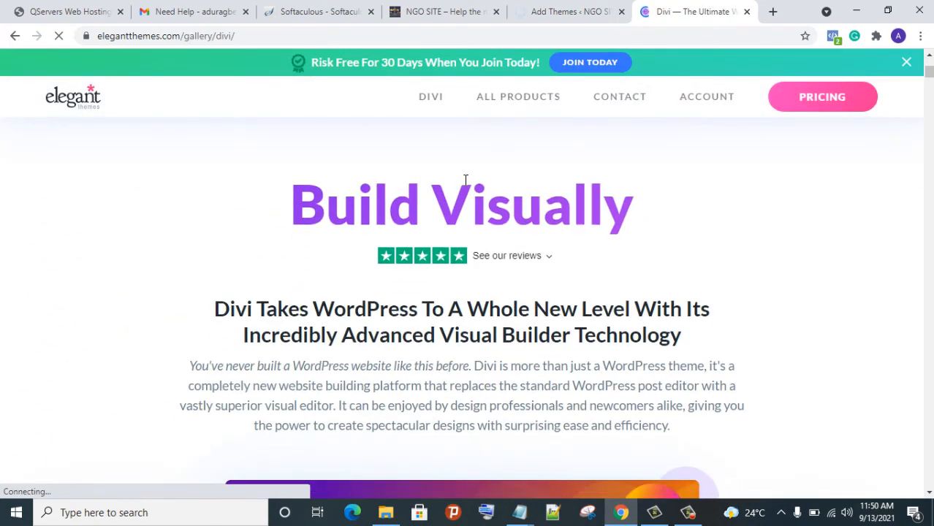
pyautogui.scroll(6, 460, 179)
pyautogui.scroll(-12, 459, 179)
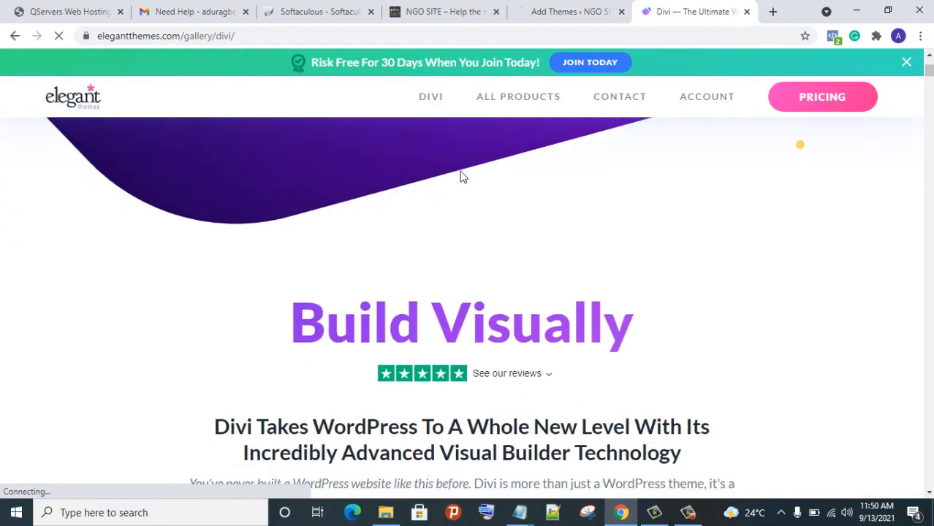
pyautogui.scroll(3, 460, 171)
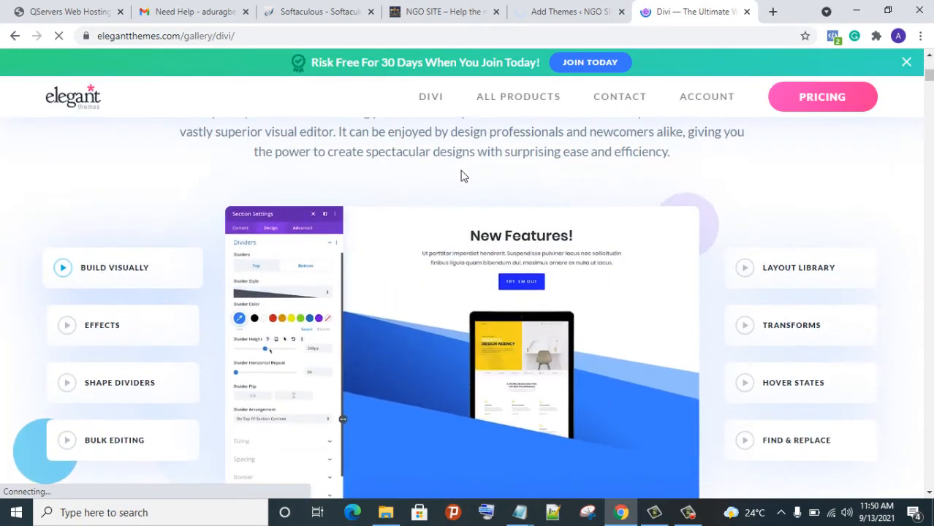
pyautogui.scroll(-4, 464, 176)
pyautogui.scroll(-18, 465, 180)
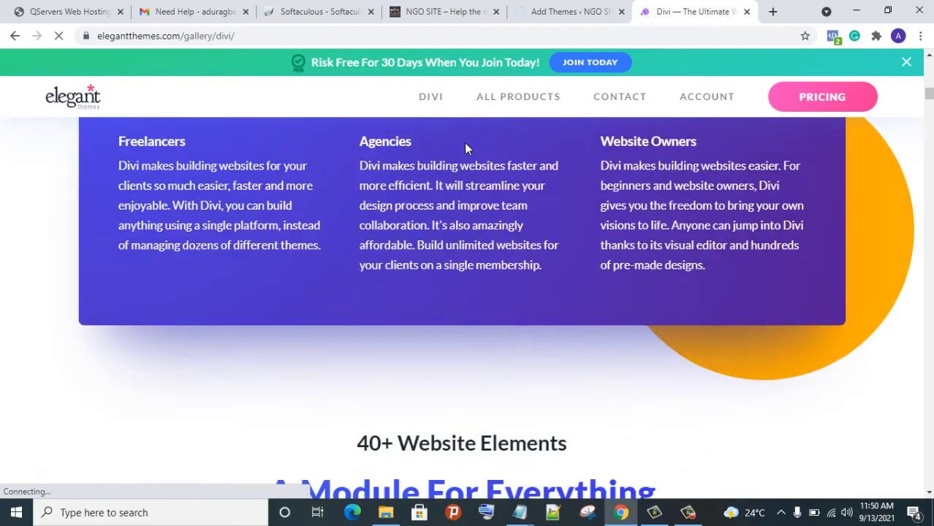
# Go to the Divi All-in-One Theme product page, then to the Divi Marketplace
pyautogui.moveTo(484, 141)
pyautogui.scroll(7, 483, 145)
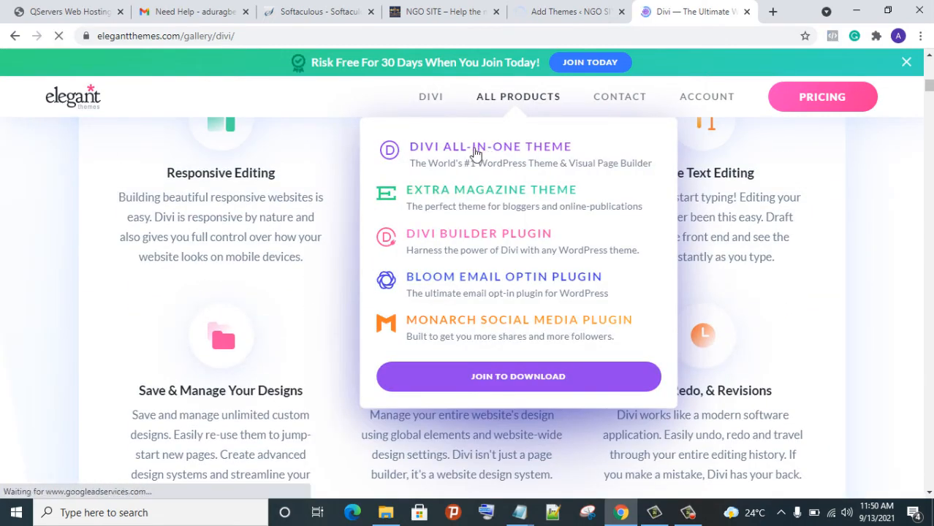
pyautogui.click(475, 152)
pyautogui.moveTo(526, 109)
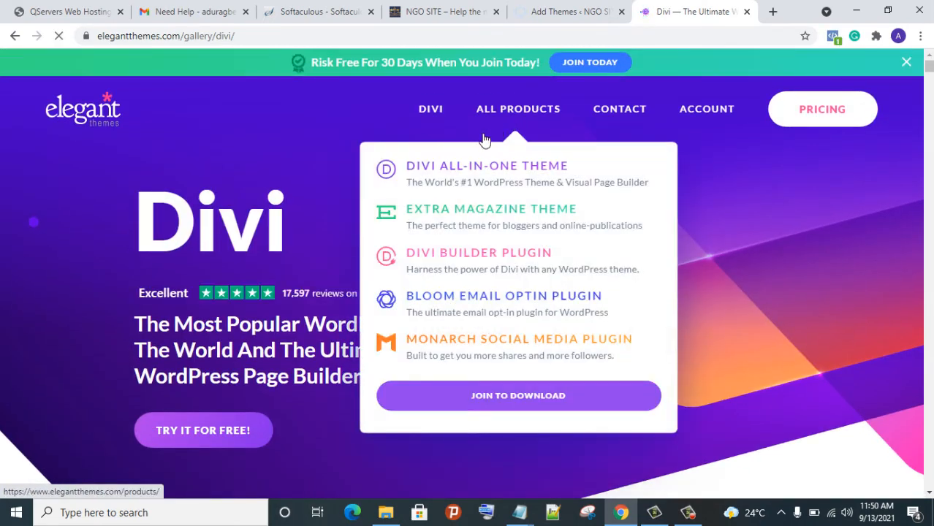
pyautogui.click(515, 167)
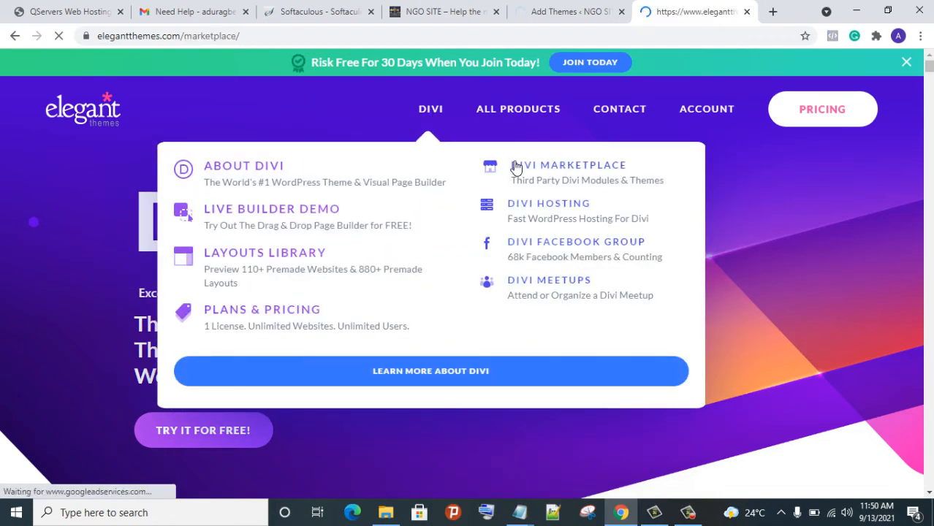
# Look over the Divi Marketplace extensions, viewing the preview cards of several product thumbnails
pyautogui.scroll(-5, 539, 187)
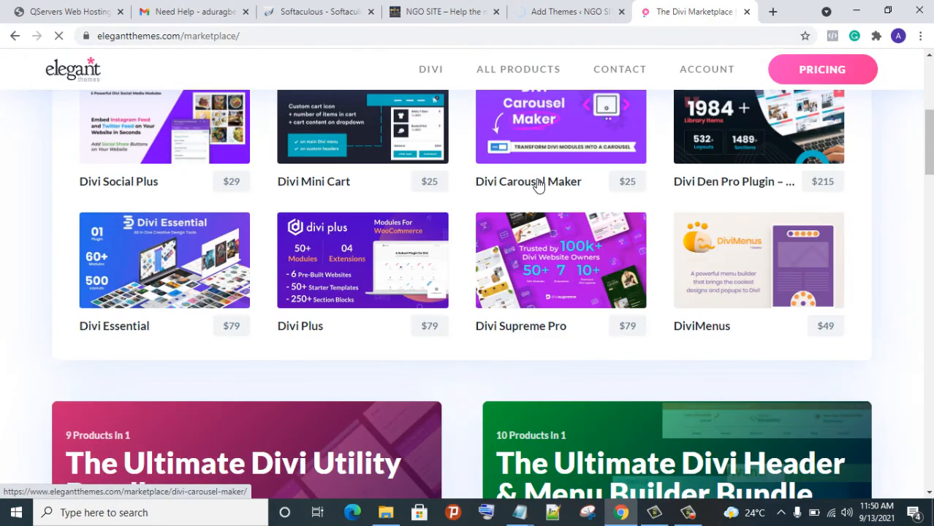
pyautogui.scroll(3, 537, 185)
pyautogui.scroll(-10, 532, 187)
pyautogui.scroll(10, 529, 197)
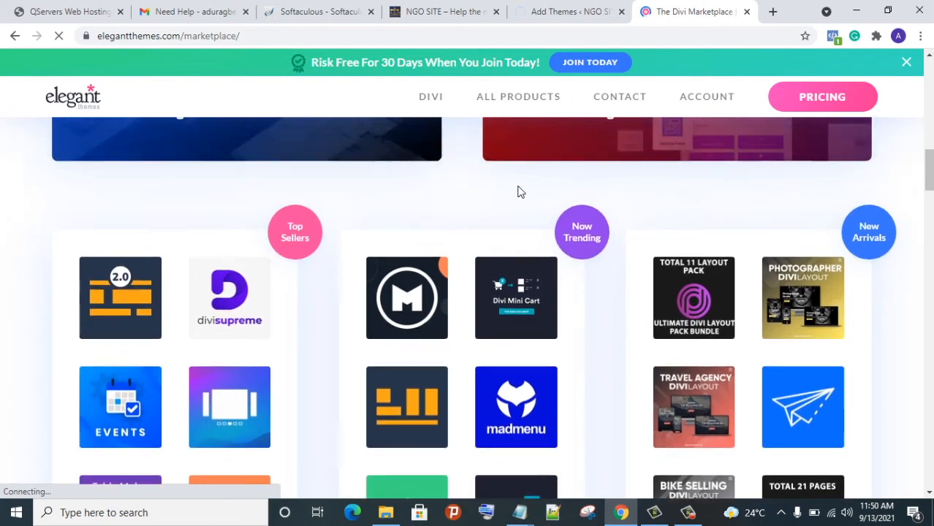
pyautogui.scroll(3, 521, 182)
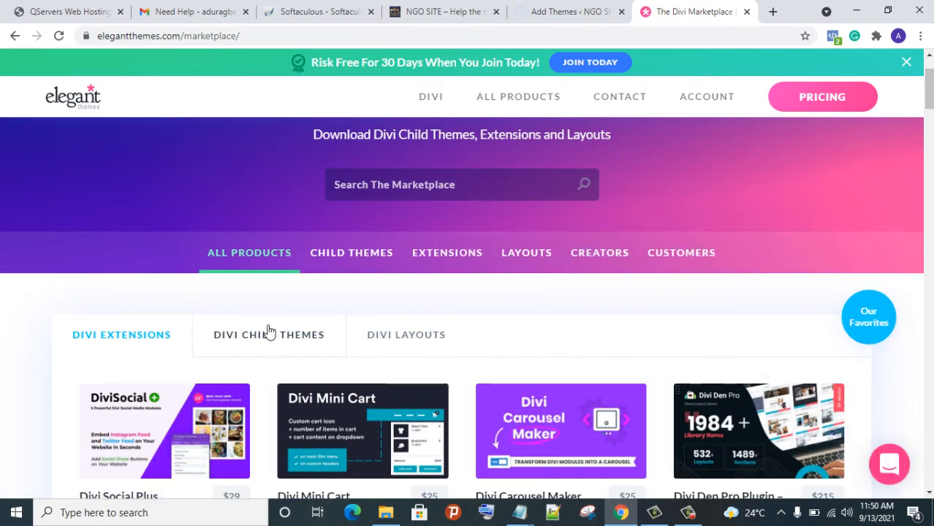
pyautogui.scroll(-4, 407, 246)
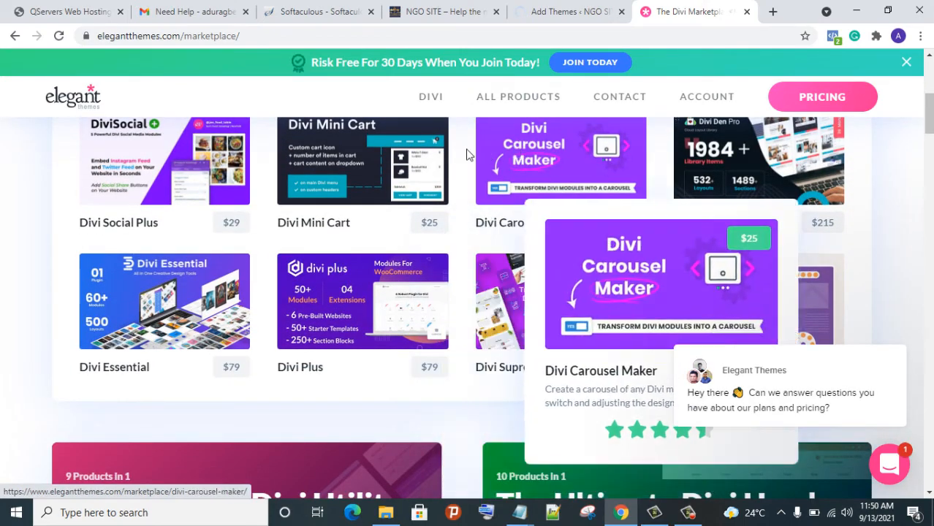
pyautogui.scroll(2, 188, 190)
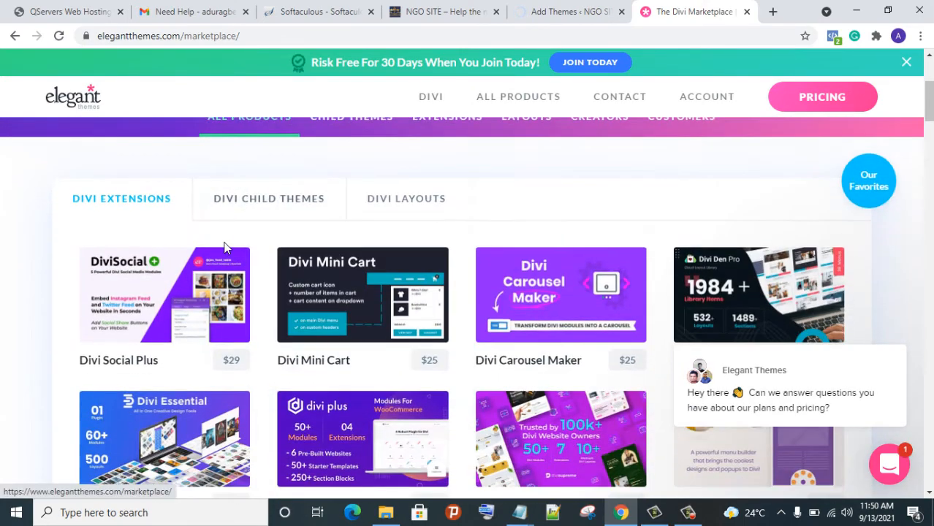
pyautogui.moveTo(238, 292)
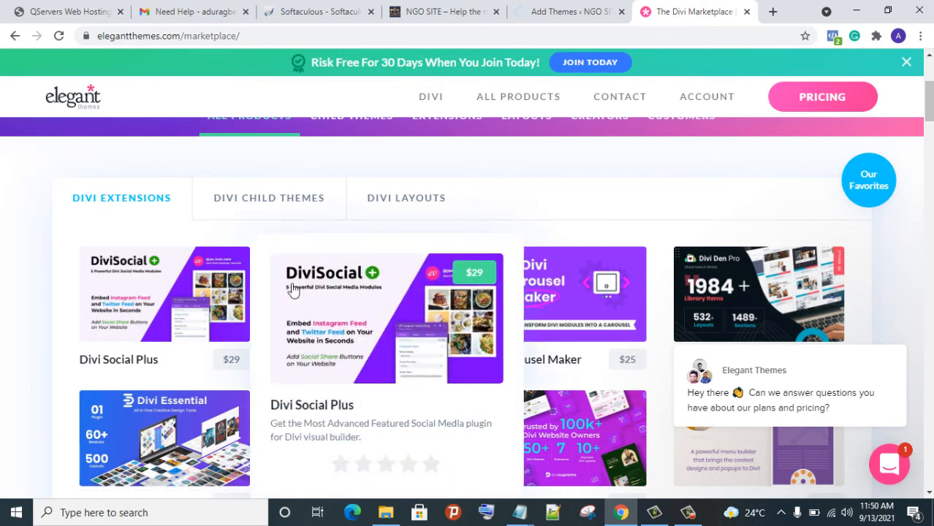
pyautogui.moveTo(344, 324)
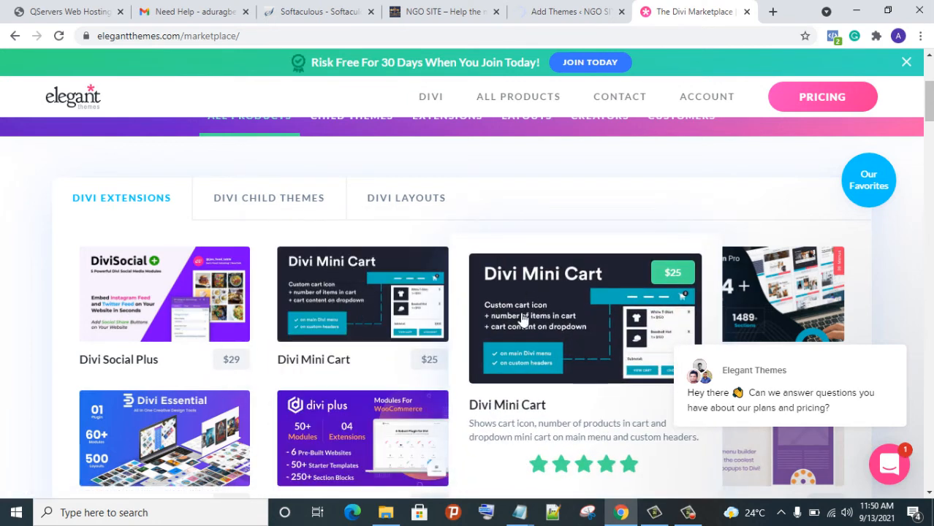
pyautogui.moveTo(541, 322)
# Scroll down to Browse All Products to compare prices and sales counts, e.g. Divi Supreme Pro at $79
pyautogui.scroll(-6, 546, 326)
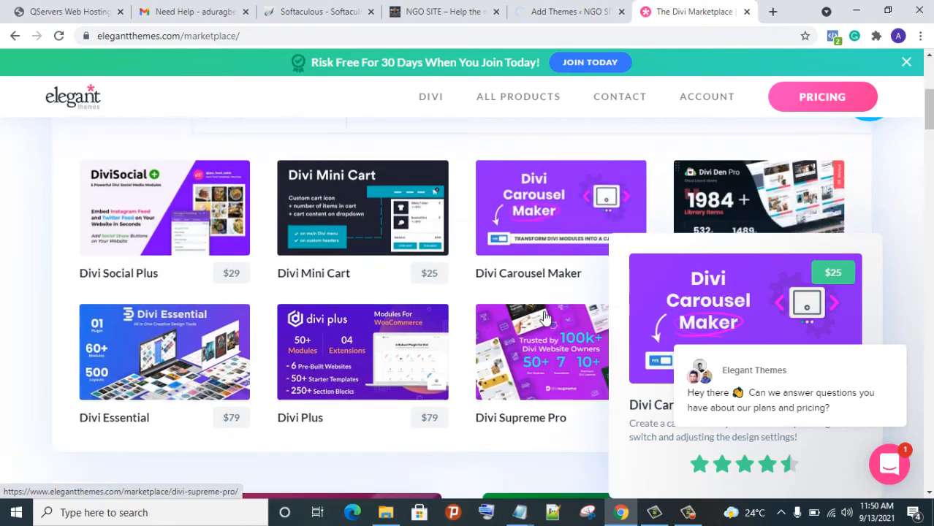
pyautogui.scroll(5, 538, 275)
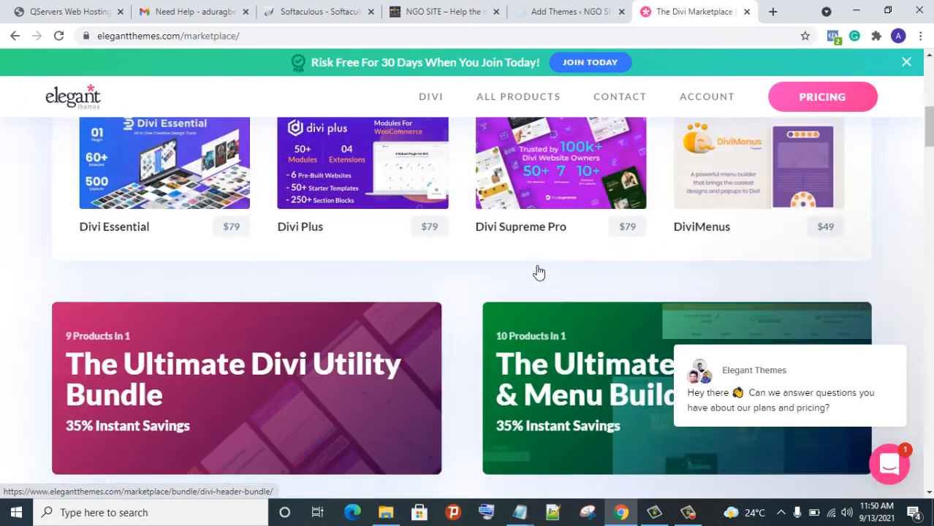
pyautogui.scroll(-2, 538, 271)
pyautogui.scroll(6, 533, 267)
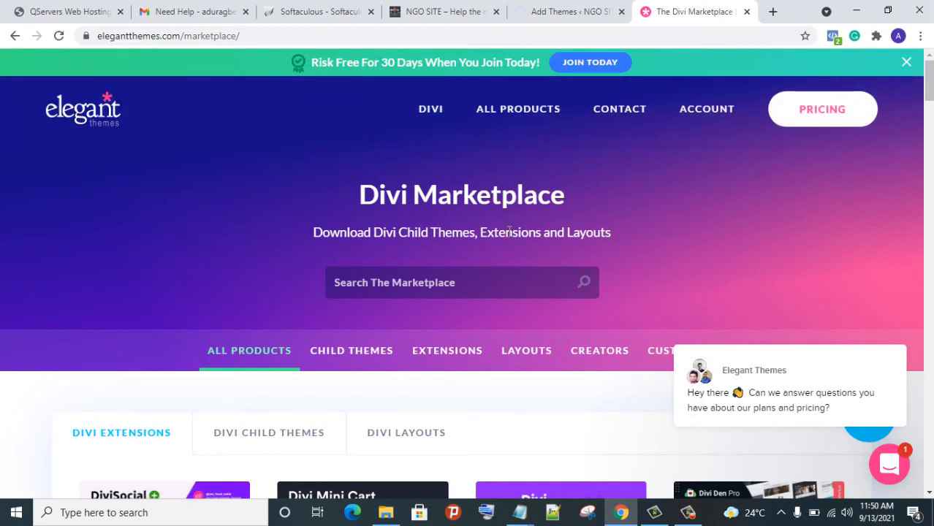
pyautogui.scroll(-3, 483, 212)
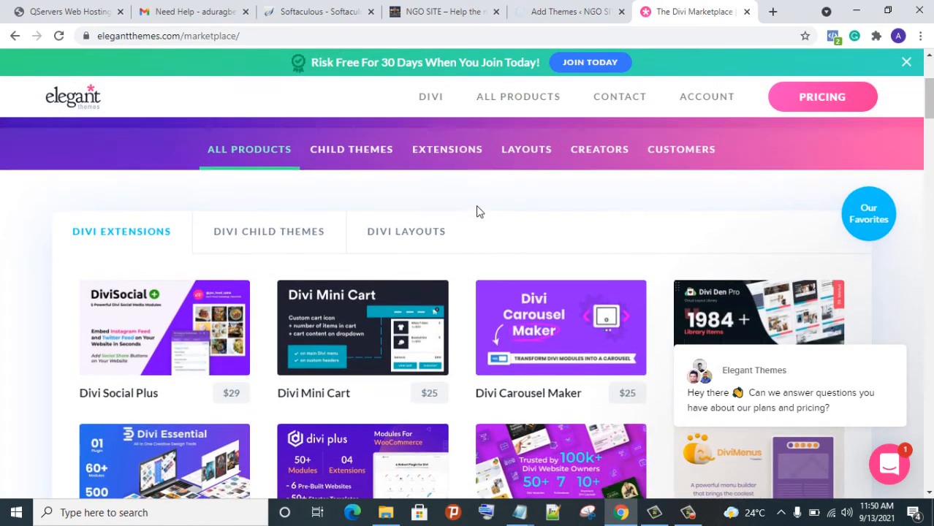
pyautogui.scroll(1, 476, 211)
pyautogui.scroll(-1, 479, 214)
pyautogui.scroll(-3, 477, 212)
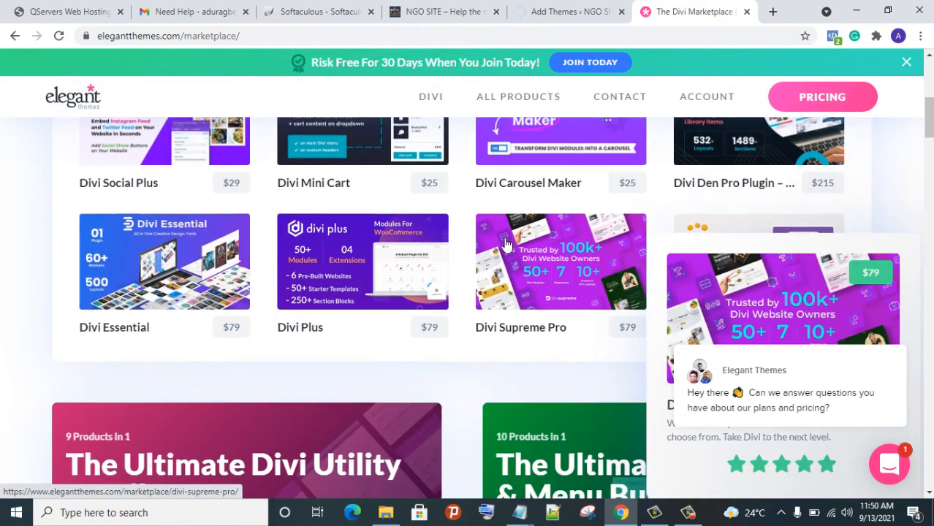
pyautogui.scroll(-2, 504, 248)
pyautogui.scroll(-10, 503, 252)
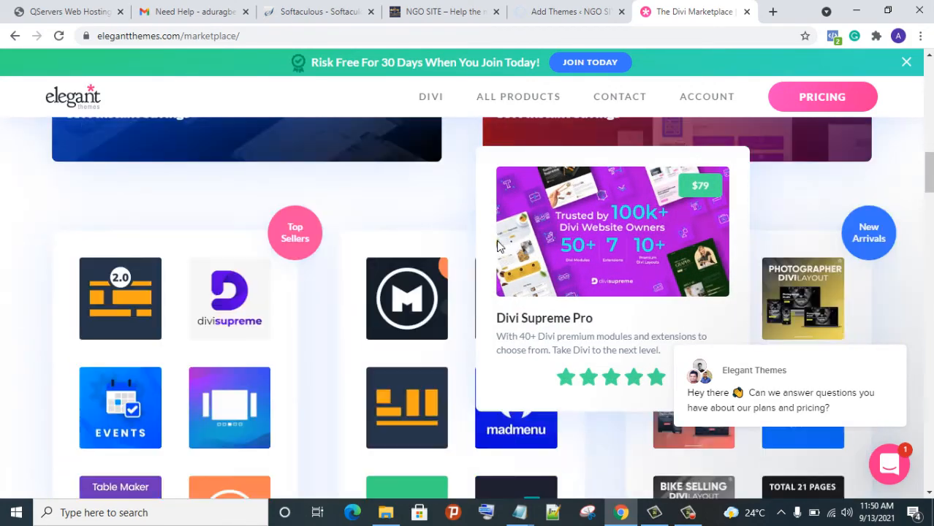
pyautogui.scroll(-3, 491, 264)
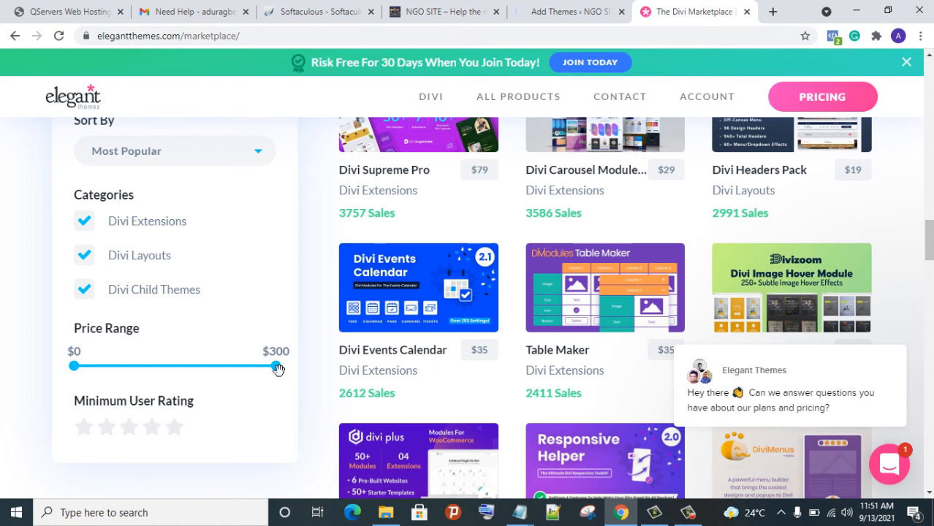
pyautogui.moveTo(393, 336)
# Google '$300 to naira' (123,450.00 Nigerian Naira), then return to the WordPress Add Themes page
pyautogui.click(773, 12)
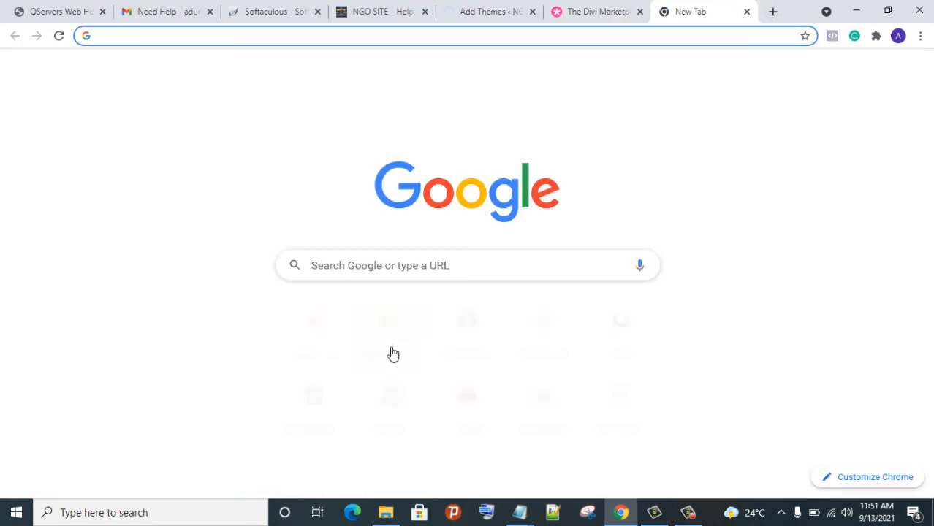
pyautogui.click(399, 267)
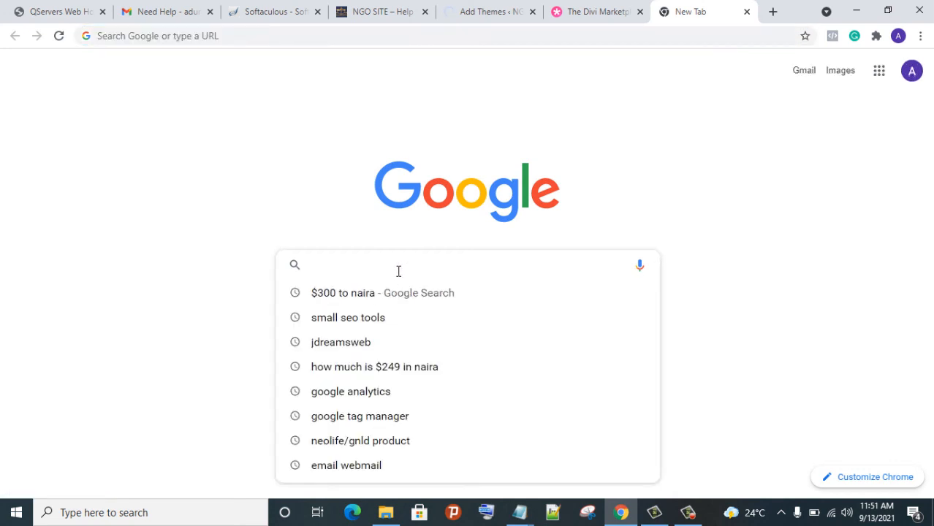
pyautogui.click(424, 299)
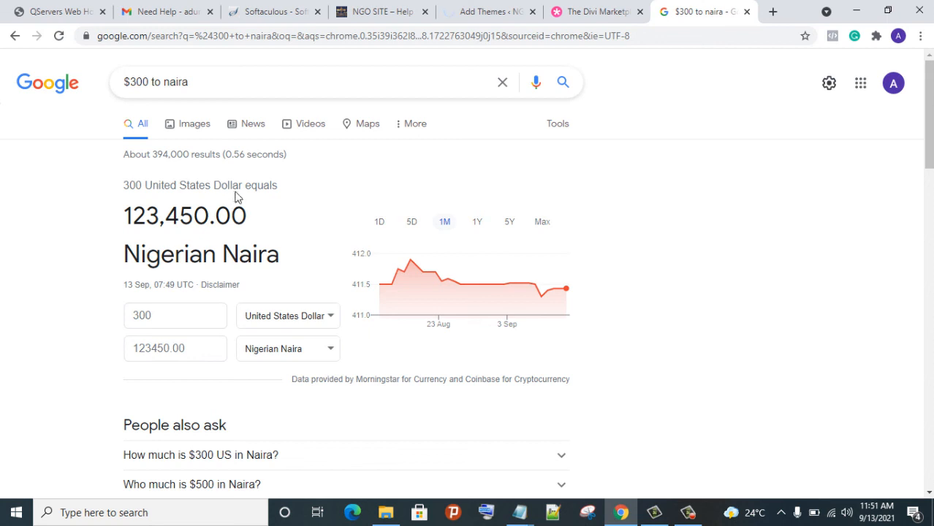
pyautogui.click(577, 15)
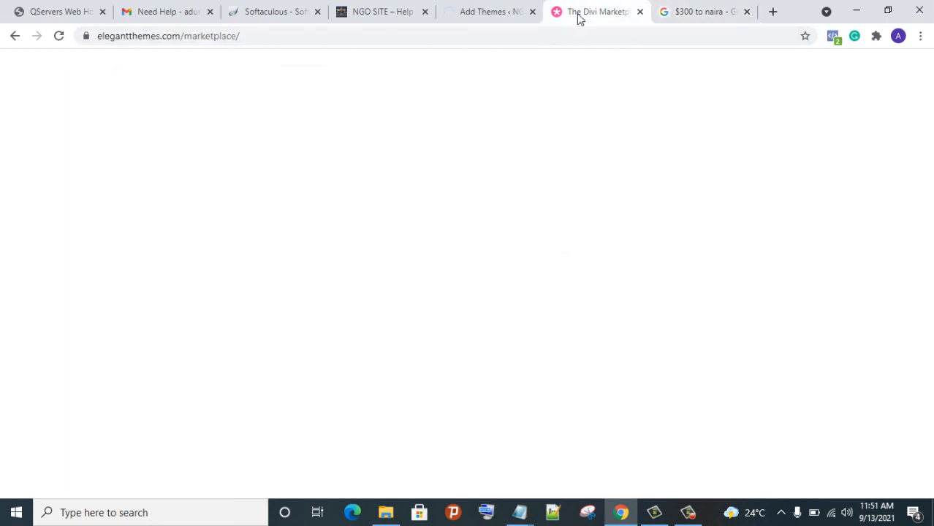
pyautogui.click(468, 13)
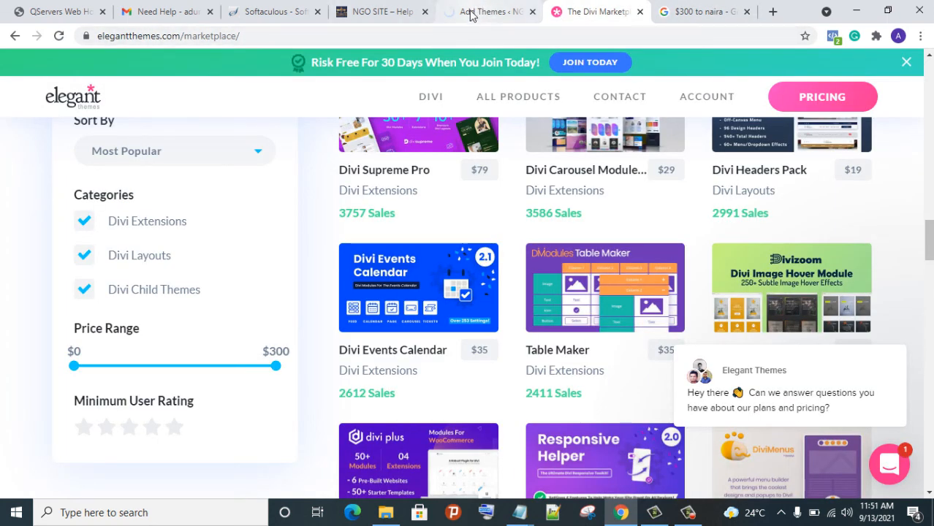
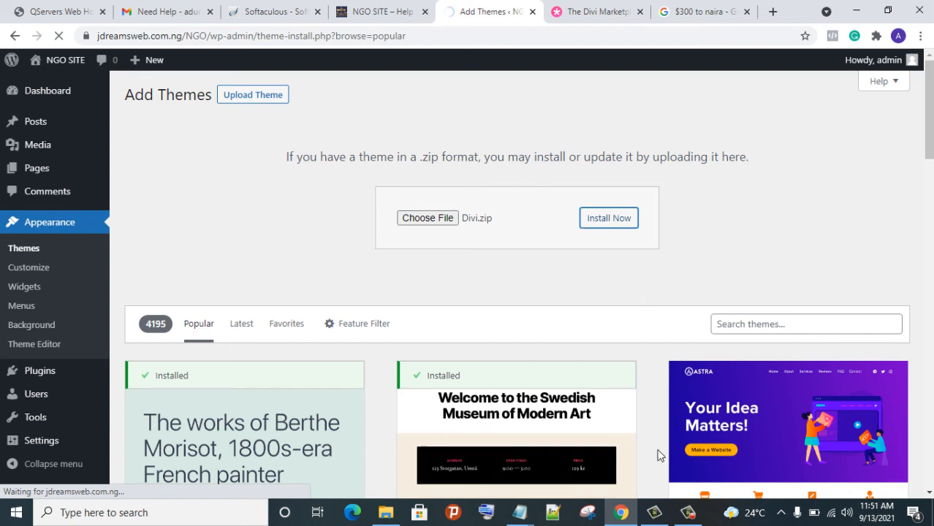
# Activate the freshly installed Divi theme from the Divi.zip upload
pyautogui.click(689, 513)
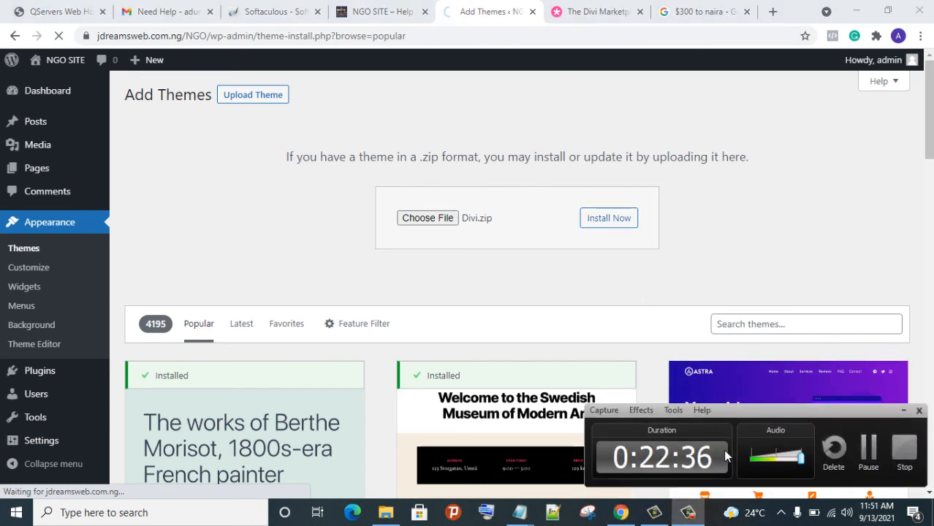
pyautogui.click(868, 464)
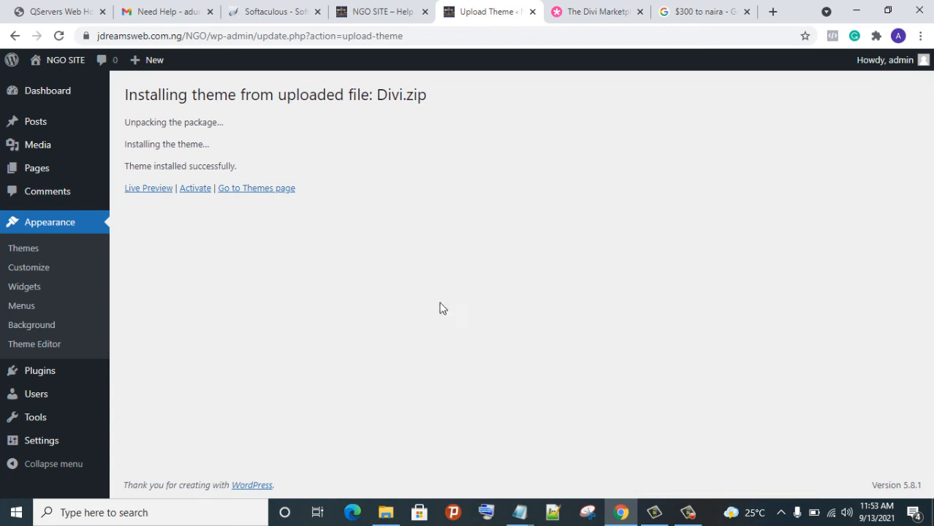
pyautogui.click(200, 190)
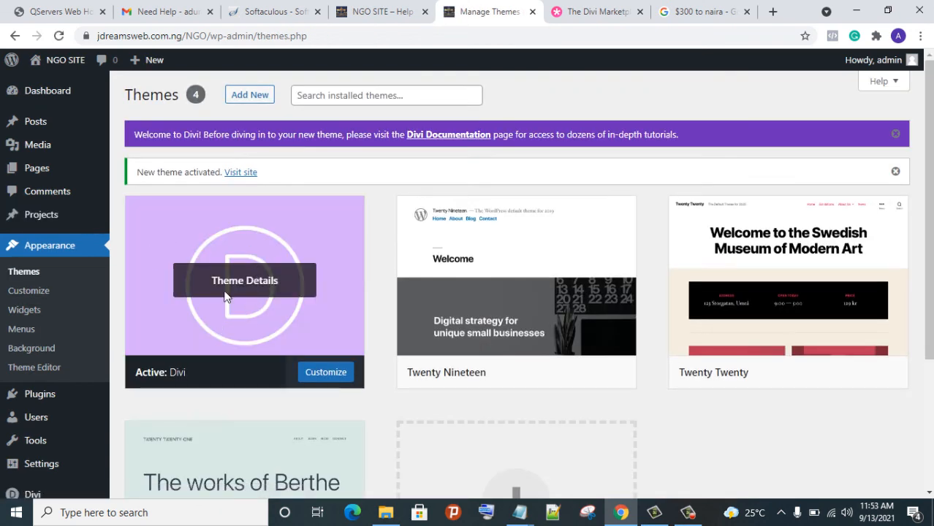
# Bring up the Updates tab of Divi Theme Options for the licence username and API key
pyautogui.scroll(-3, 202, 313)
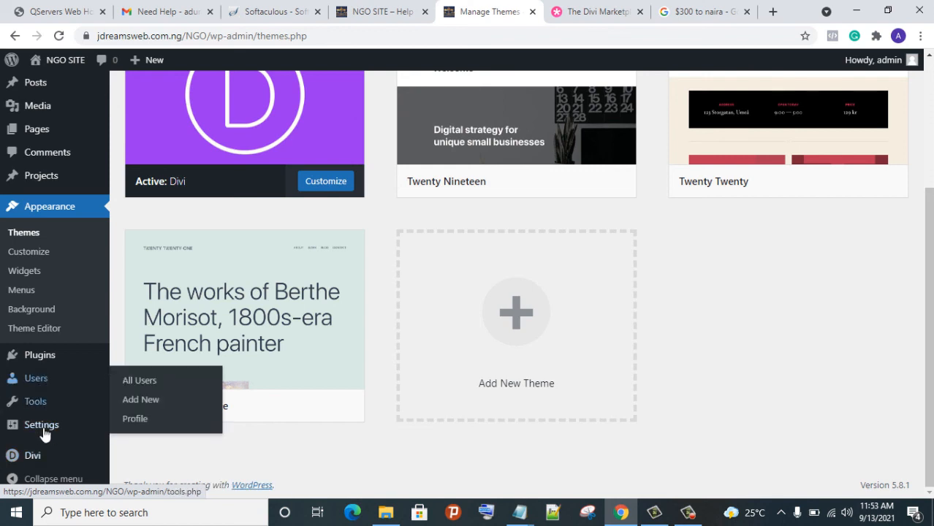
pyautogui.moveTo(38, 465)
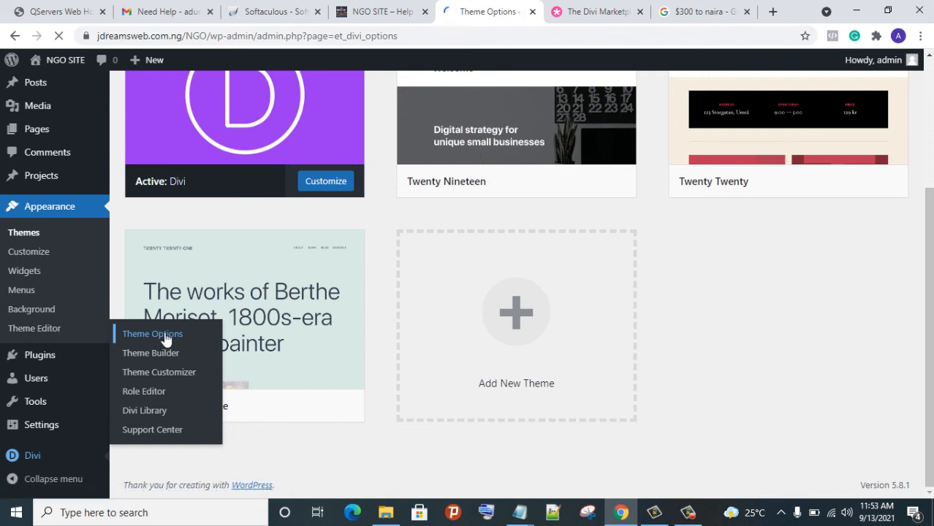
pyautogui.moveTo(520, 516)
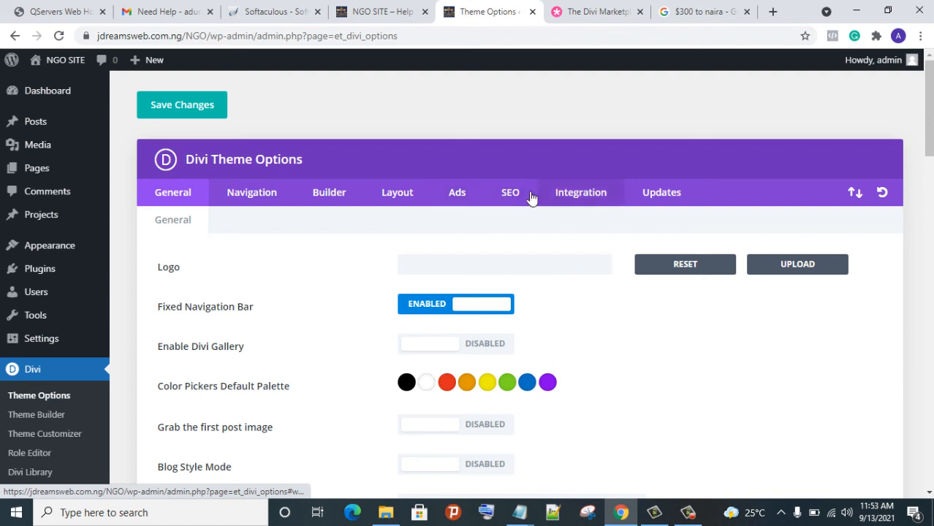
pyautogui.click(671, 196)
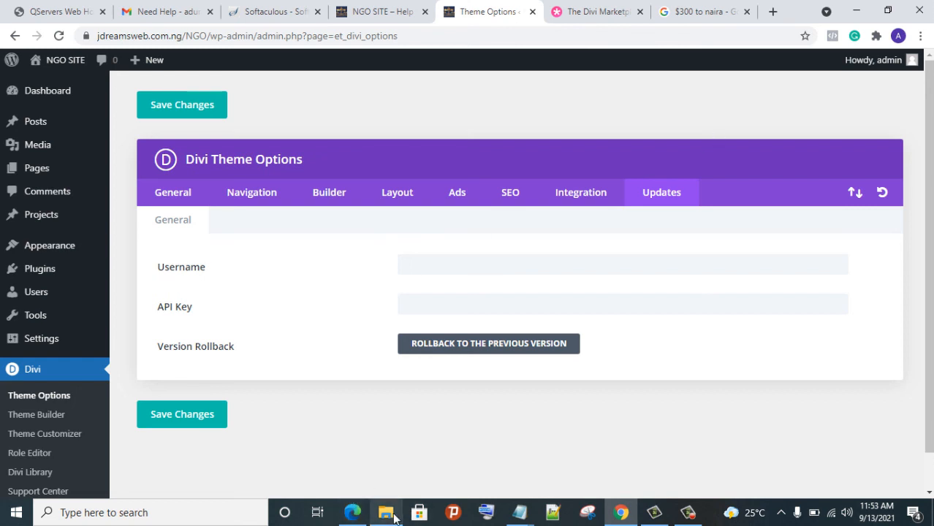
pyautogui.click(393, 517)
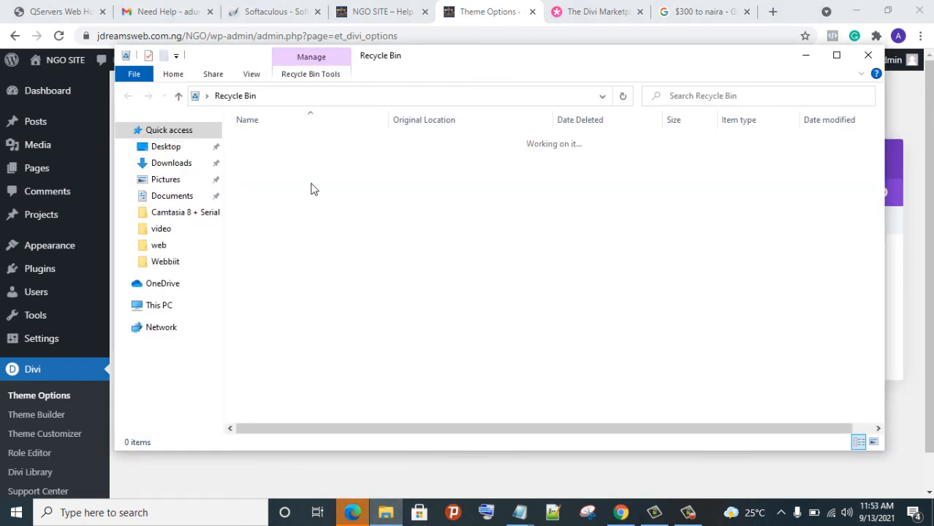
# Open the Divi Key note in Desktop > Webbiit > web and copy the licence username
pyautogui.click(182, 265)
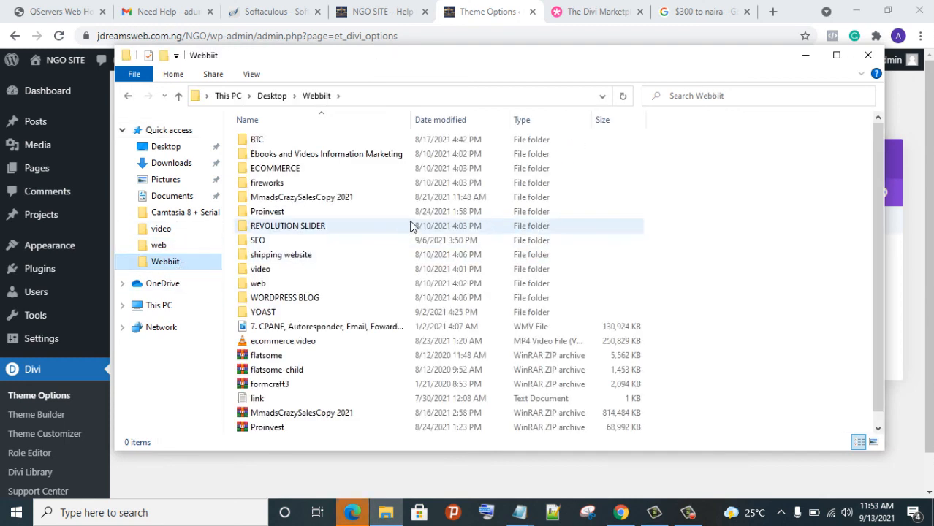
pyautogui.scroll(-1, 412, 222)
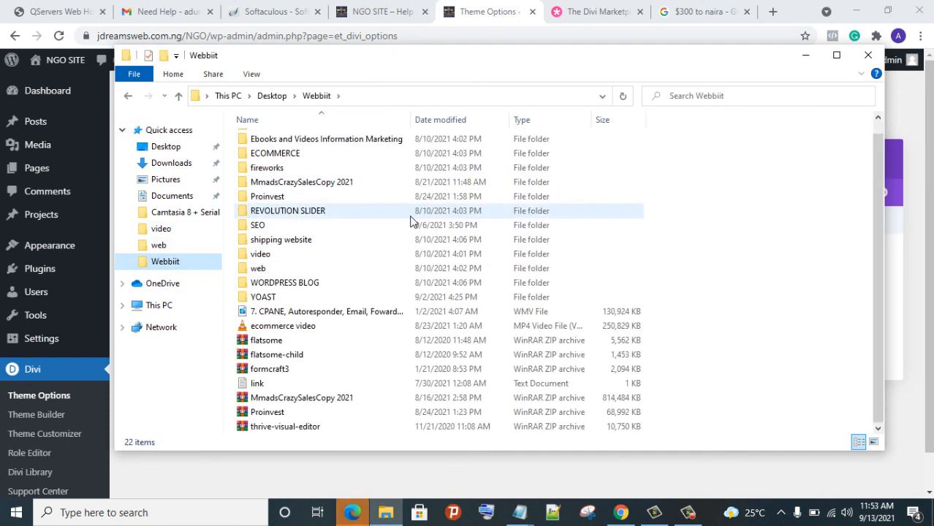
pyautogui.doubleClick(342, 270)
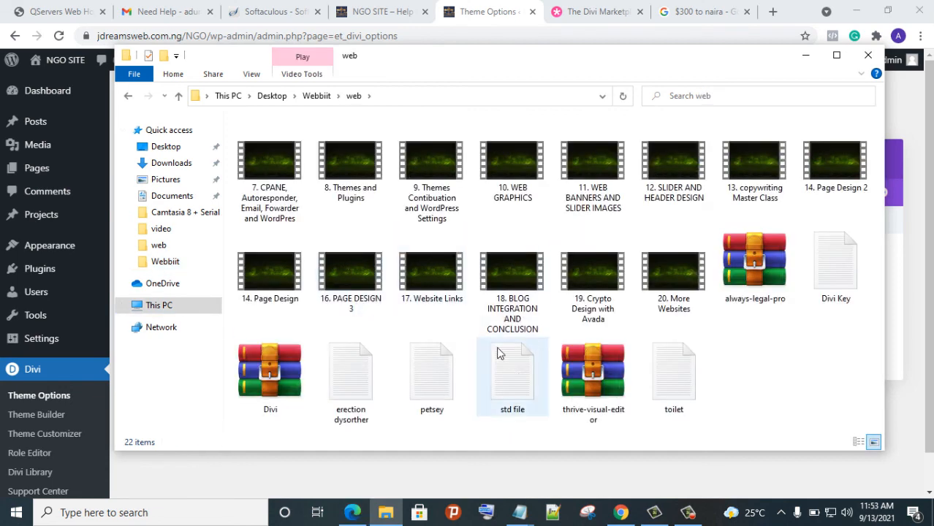
pyautogui.click(813, 261)
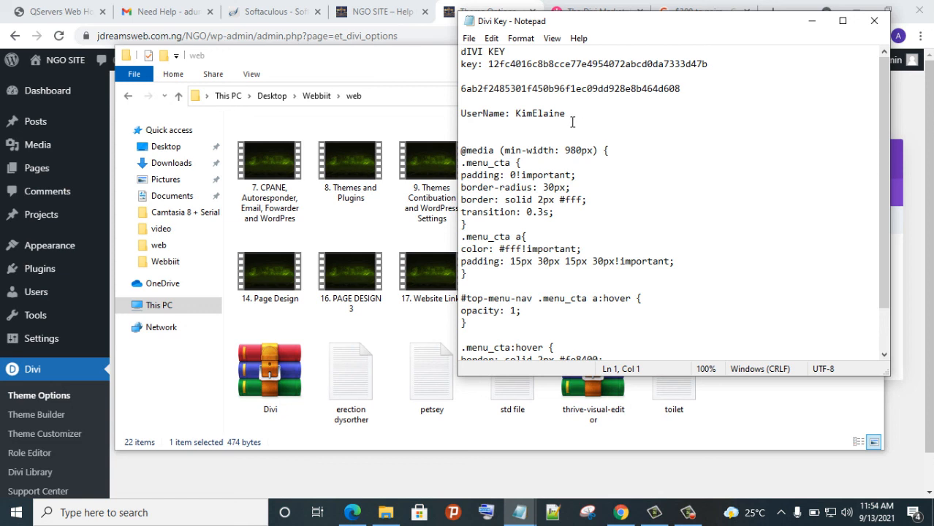
pyautogui.moveTo(563, 123); pyautogui.dragTo(523, 124)
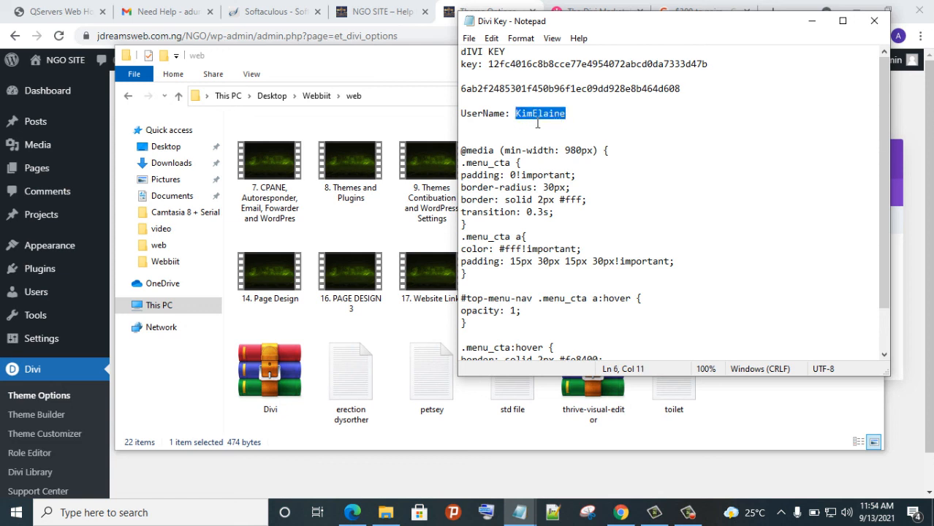
pyautogui.rightClick(531, 116)
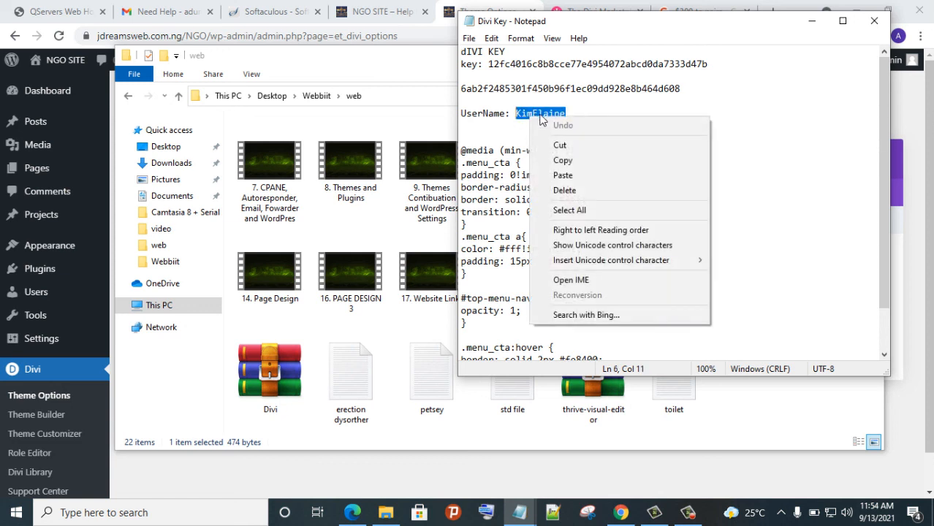
pyautogui.click(591, 168)
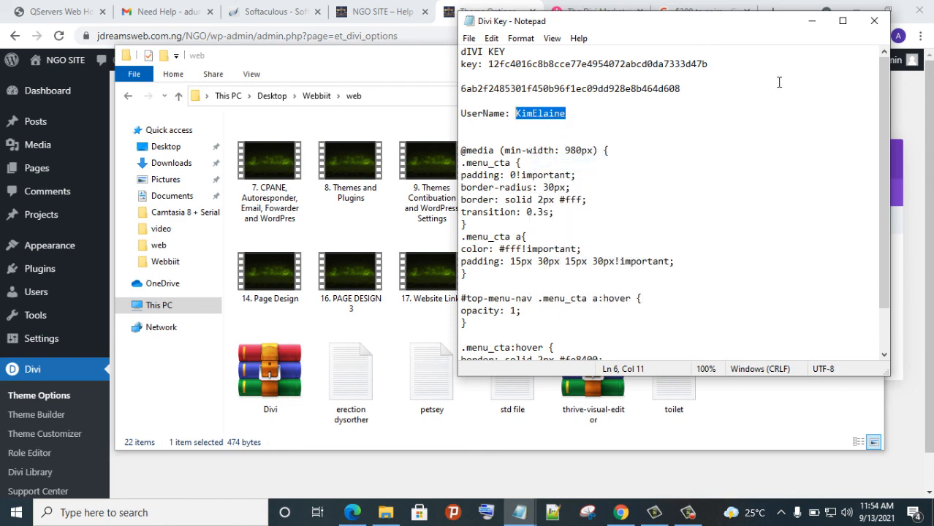
pyautogui.click(814, 23)
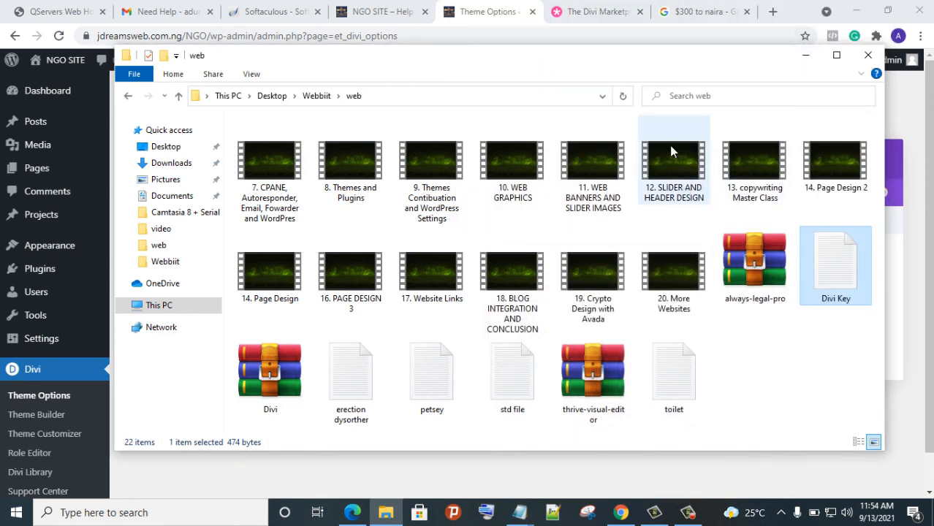
# Paste the Divi account username into the Updates Username field
pyautogui.click(803, 58)
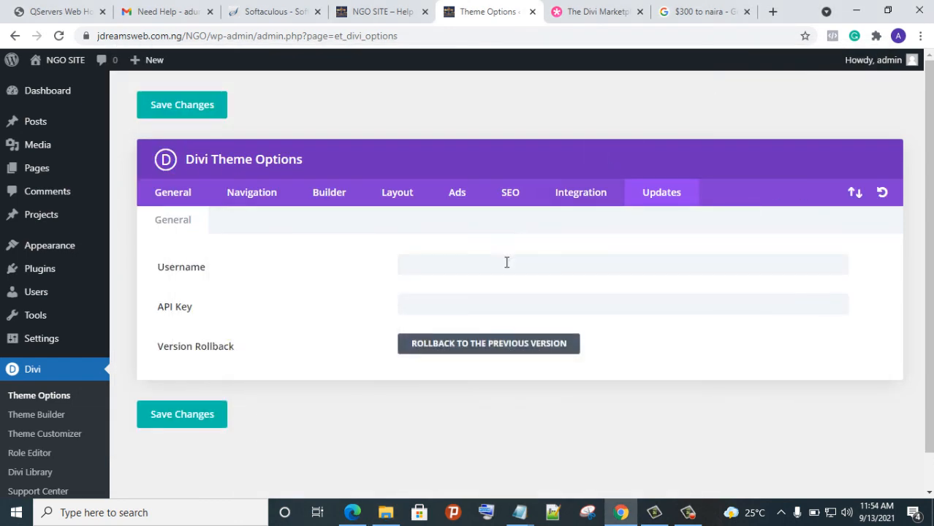
pyautogui.click(473, 270)
pyautogui.rightClick(469, 267)
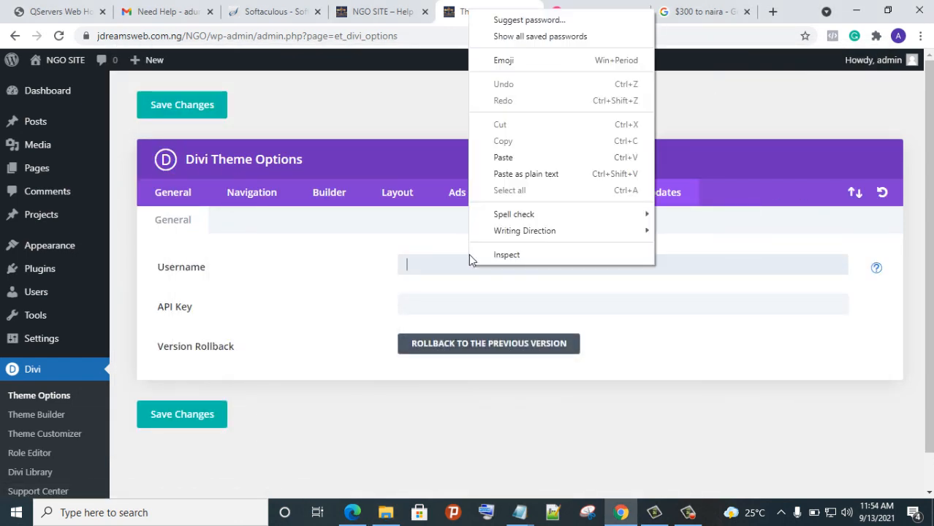
pyautogui.click(527, 162)
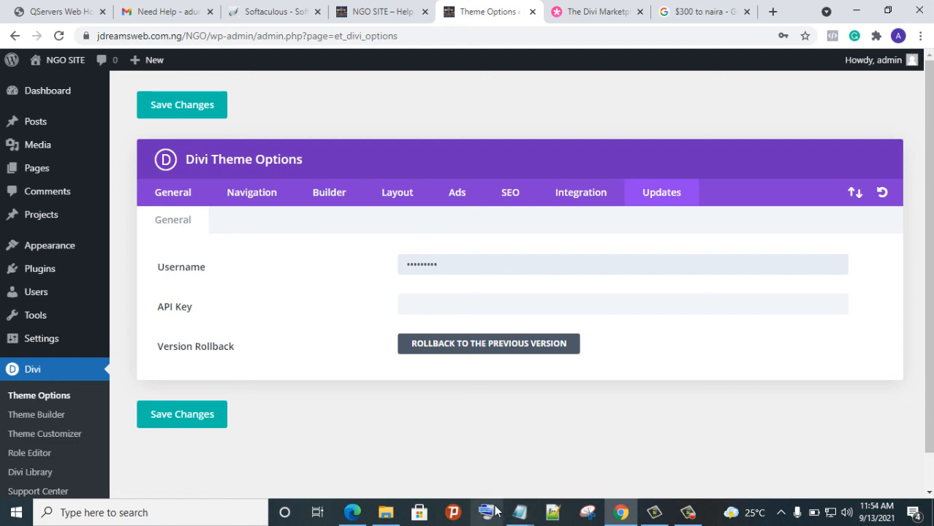
# Copy the API key from the Divi Key note, paste it into the API Key field, and save
pyautogui.click(517, 513)
pyautogui.click(587, 475)
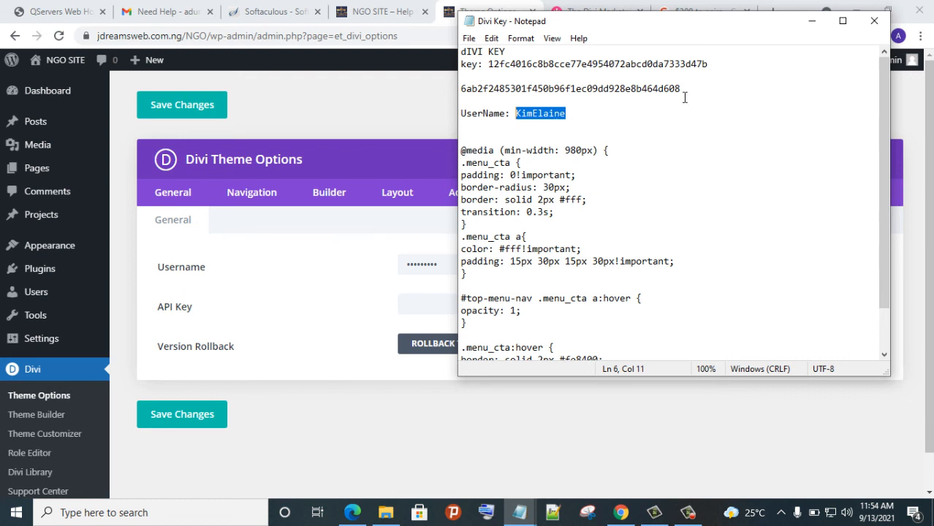
pyautogui.click(685, 97)
pyautogui.keyDown('shift'); pyautogui.click(487, 98); pyautogui.keyUp('shift')
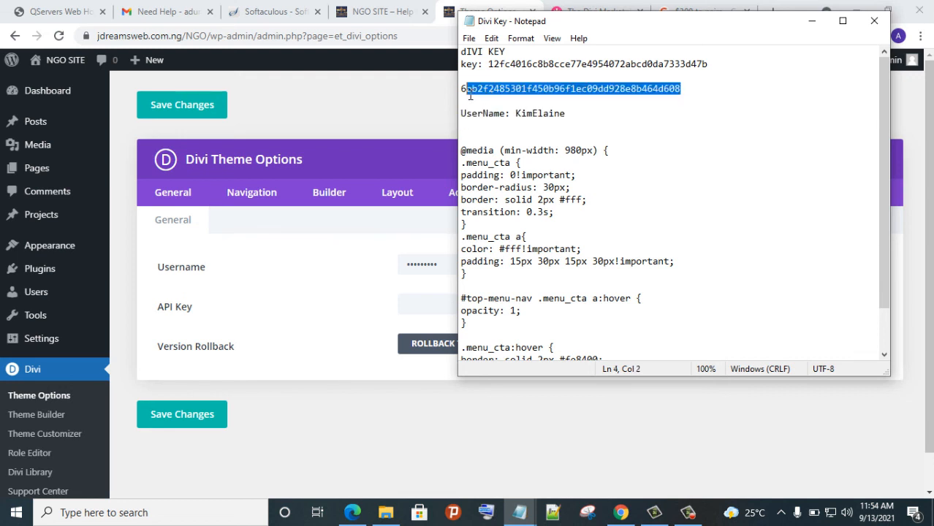
pyautogui.rightClick(475, 95)
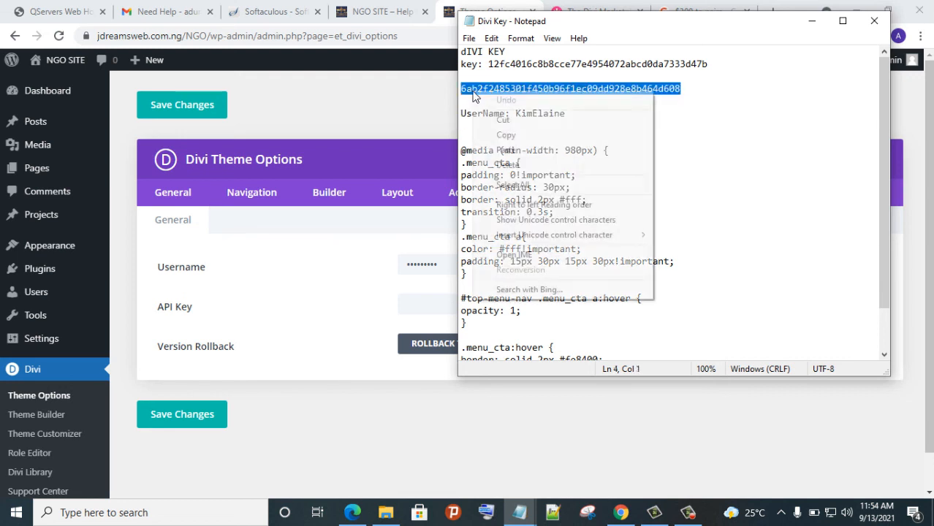
pyautogui.click(521, 135)
pyautogui.click(430, 308)
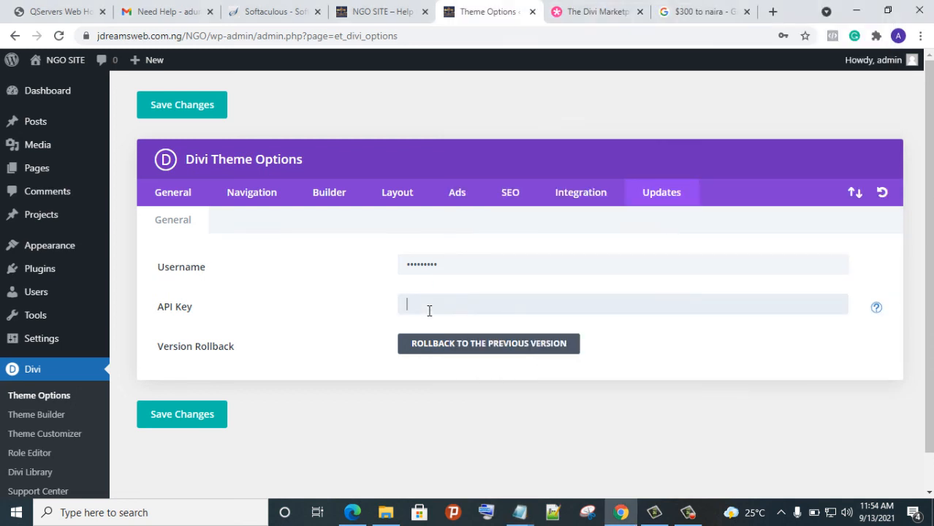
pyautogui.rightClick(422, 302)
pyautogui.click(460, 192)
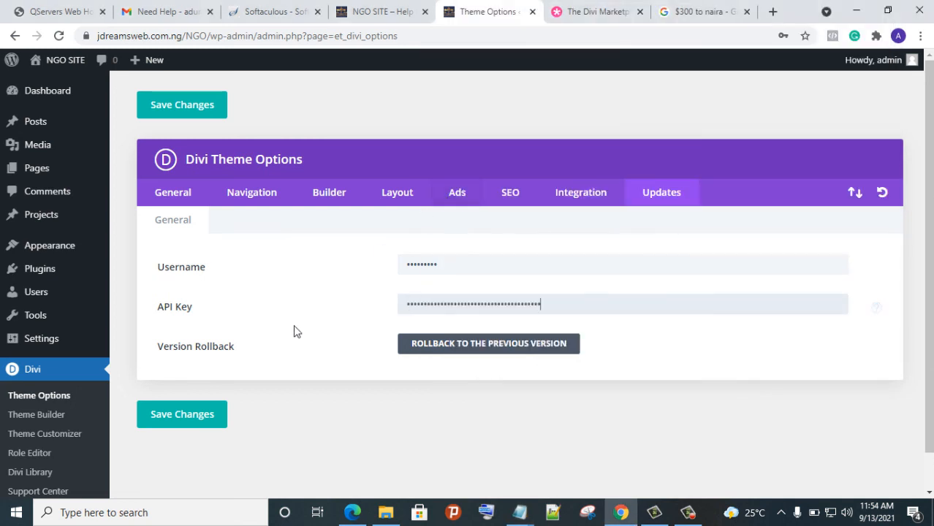
pyautogui.click(218, 414)
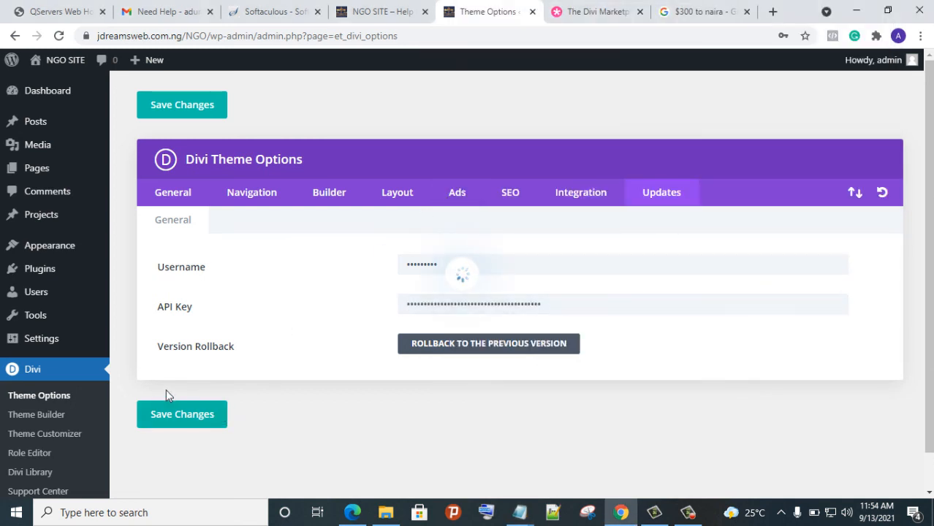
pyautogui.moveTo(41, 181)
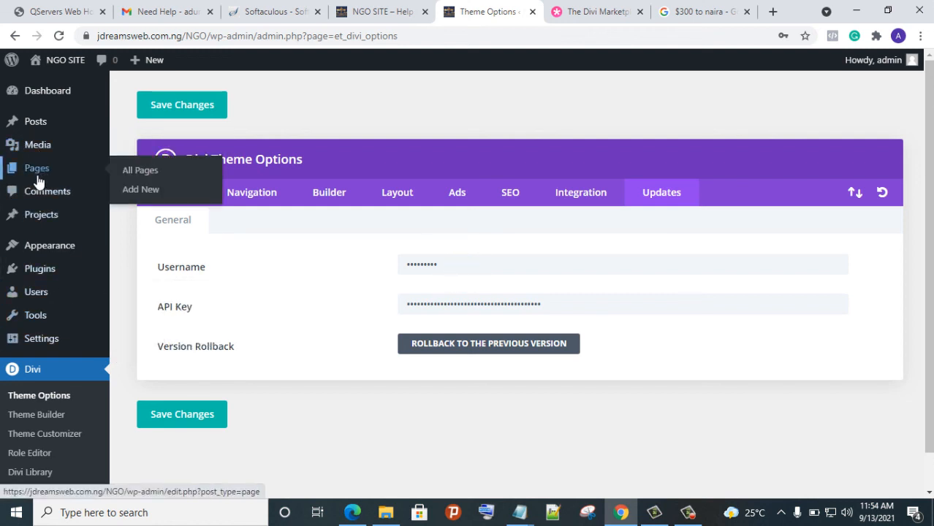
# Add a new page titled 'Home' and publish it
pyautogui.click(148, 191)
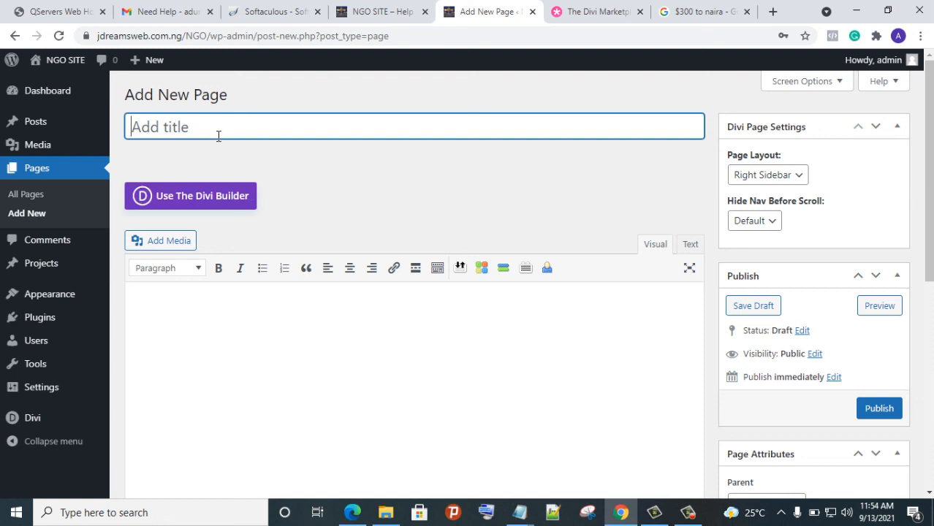
pyautogui.write('H')
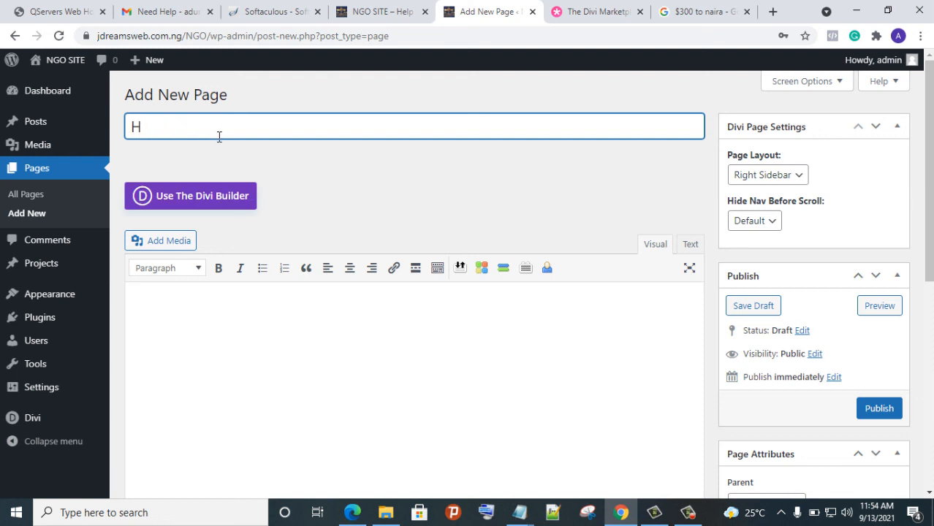
pyautogui.write('ome')
pyautogui.click(890, 410)
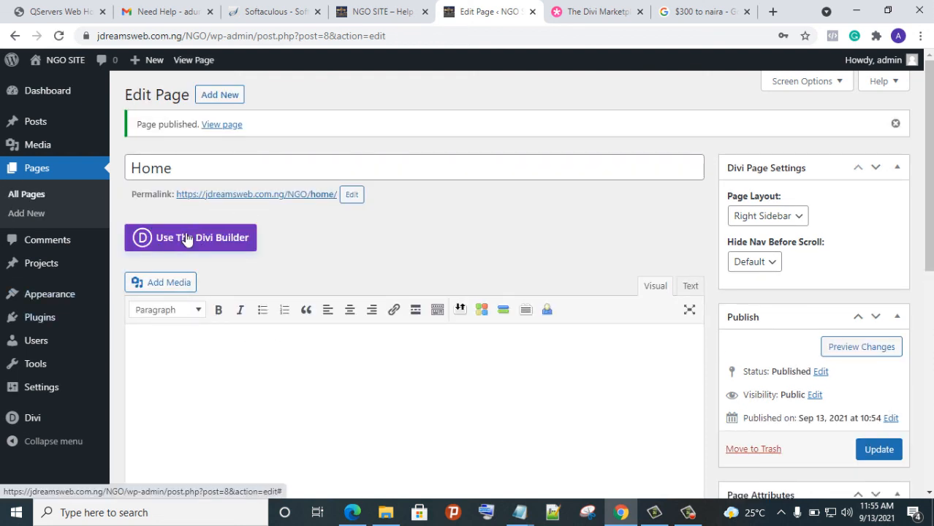
# Switch the Home page to the Divi Builder and dismiss the welcome pop-ups to start building
pyautogui.click(188, 240)
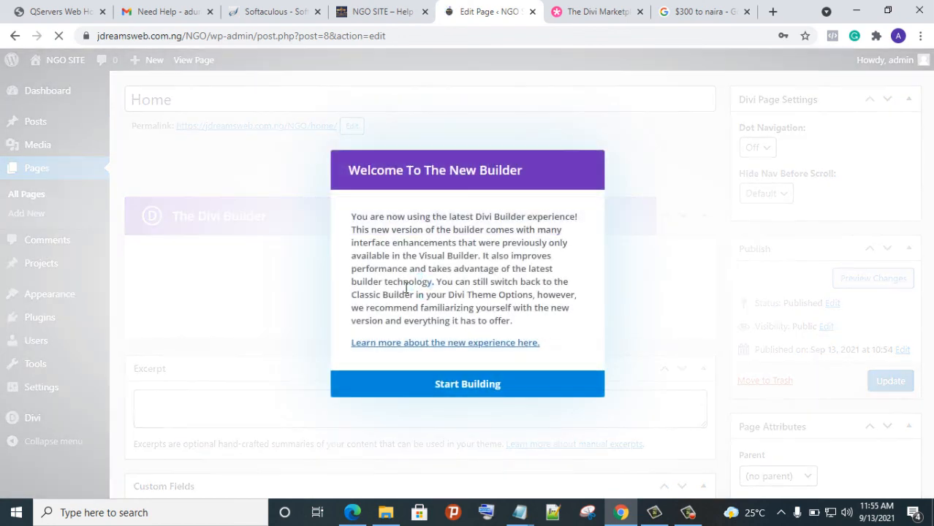
pyautogui.click(434, 380)
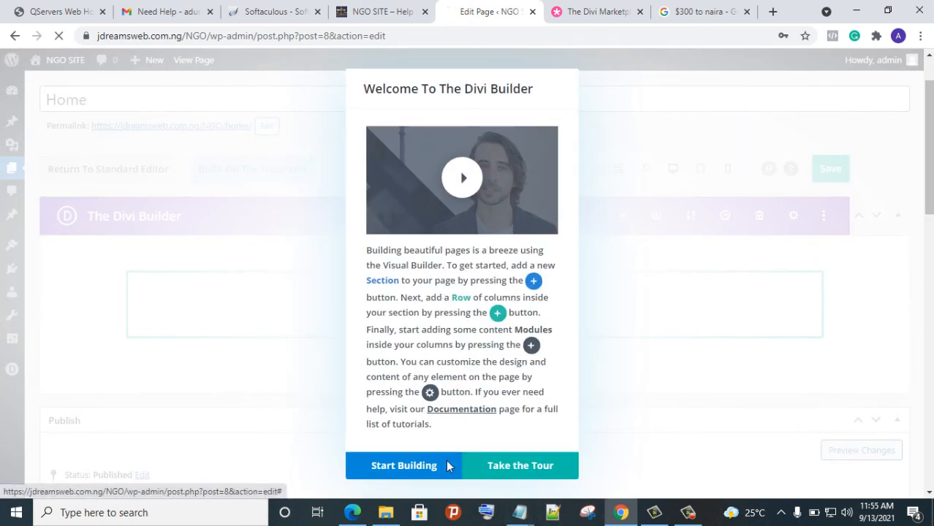
pyautogui.click(446, 463)
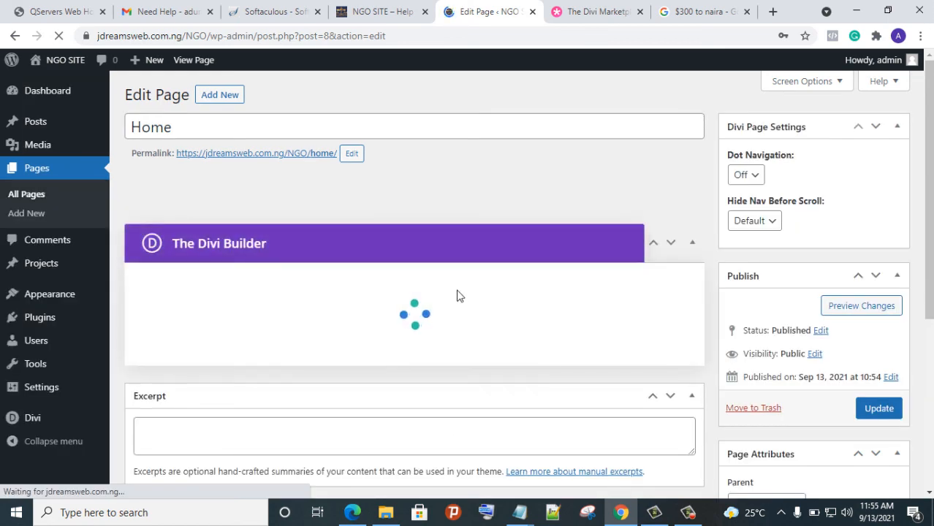